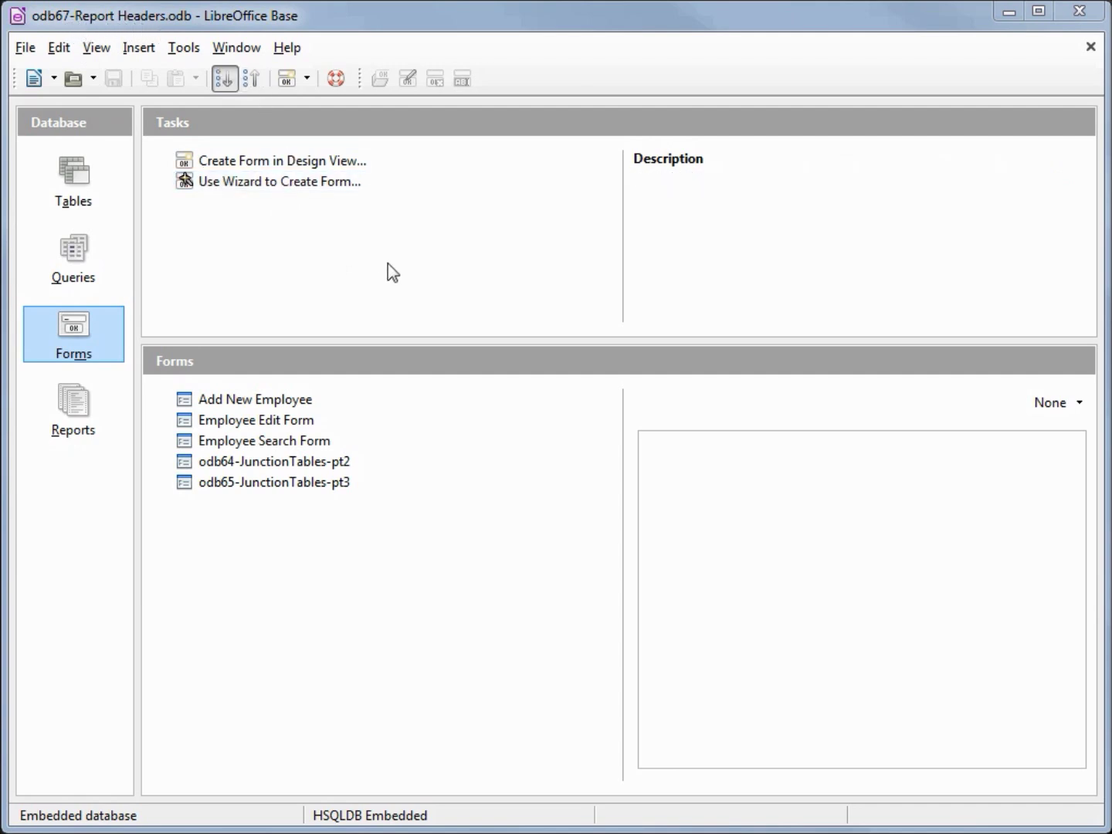
# Show the database's Reports list, with odb66-Columnar and odb66-Tabular.
pyautogui.click(87, 420)
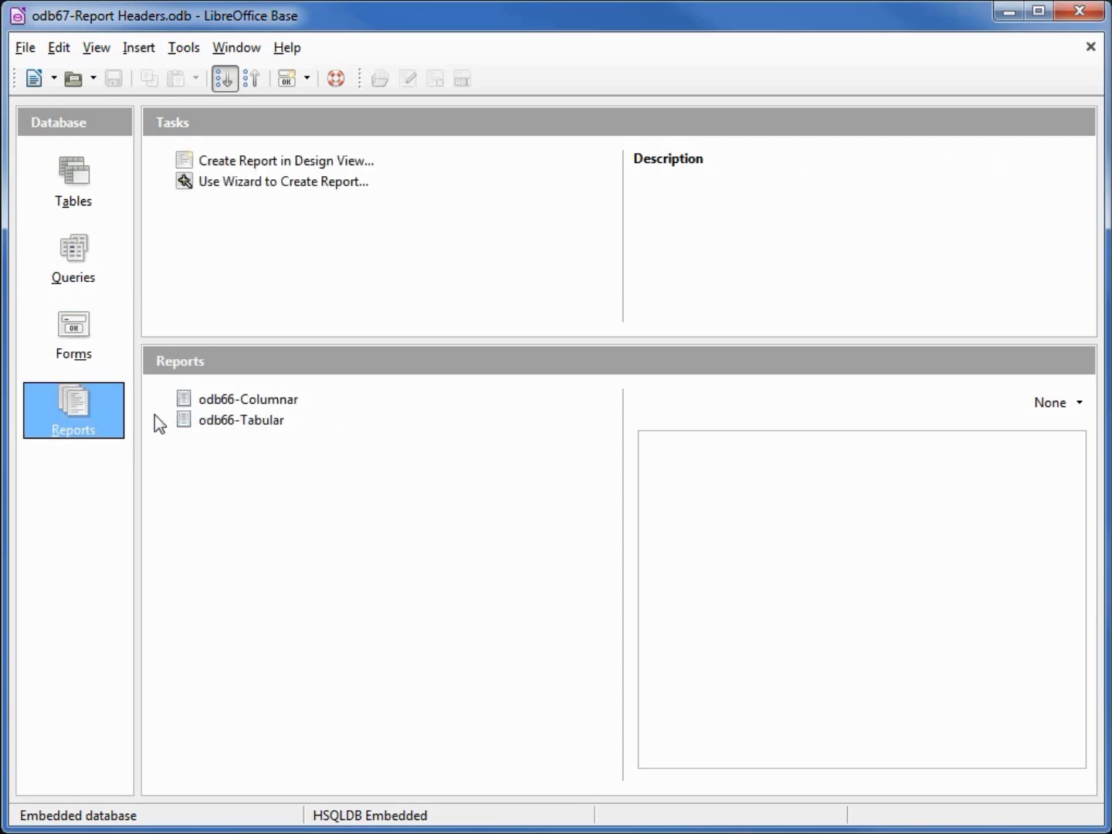
# Copy the odb66-Columnar report and paste it as a new report named odb67-Columnar-Headers.
pyautogui.click(257, 407)
pyautogui.rightClick(257, 405)
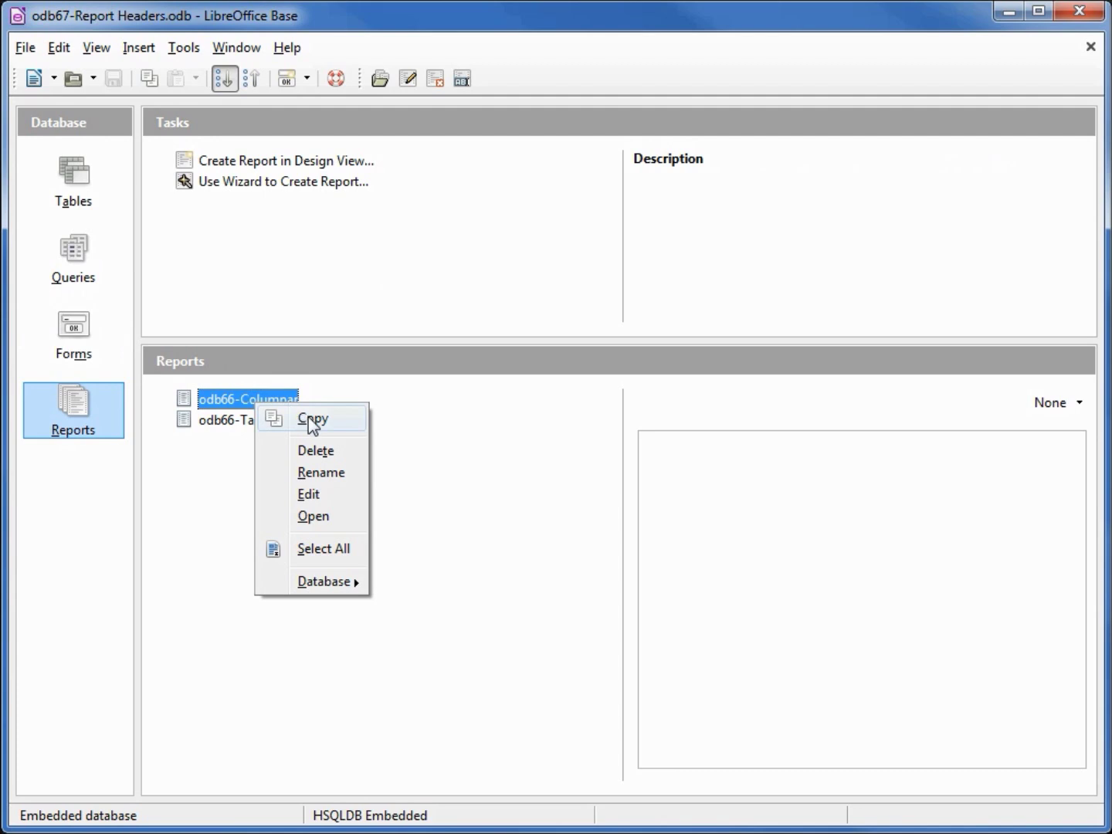
pyautogui.click(311, 417)
pyautogui.rightClick(296, 483)
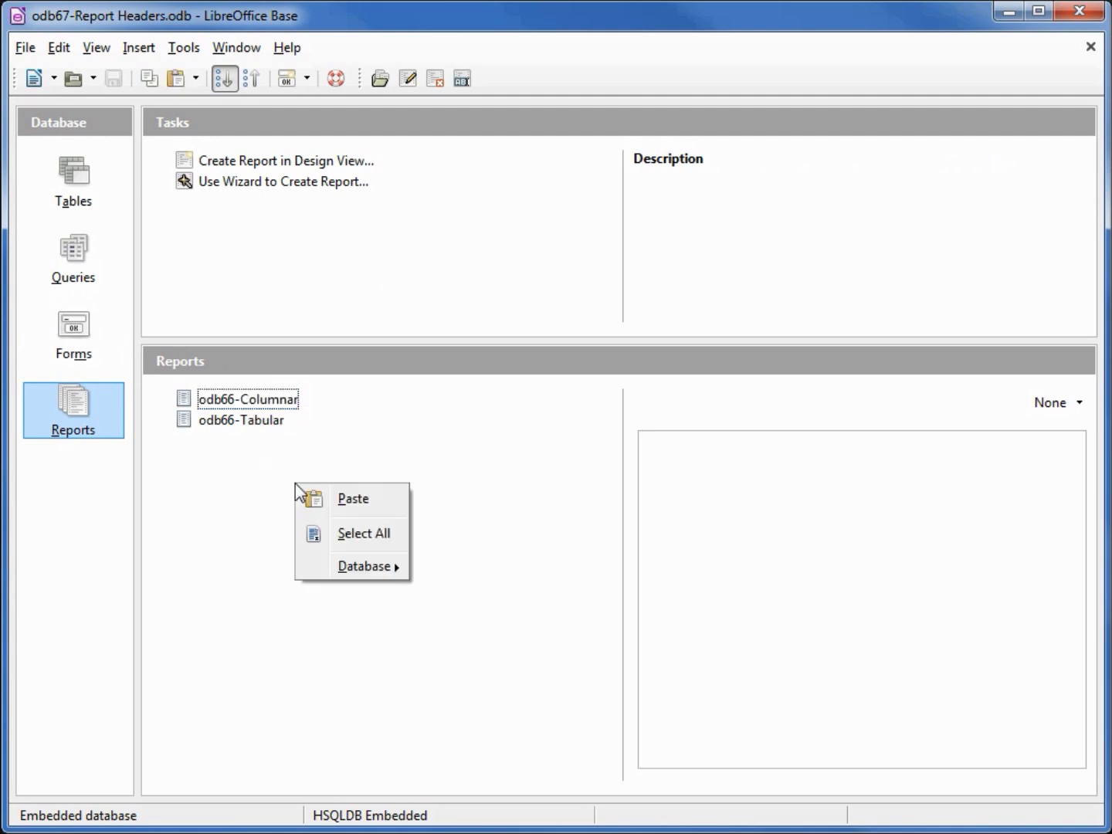
pyautogui.click(356, 501)
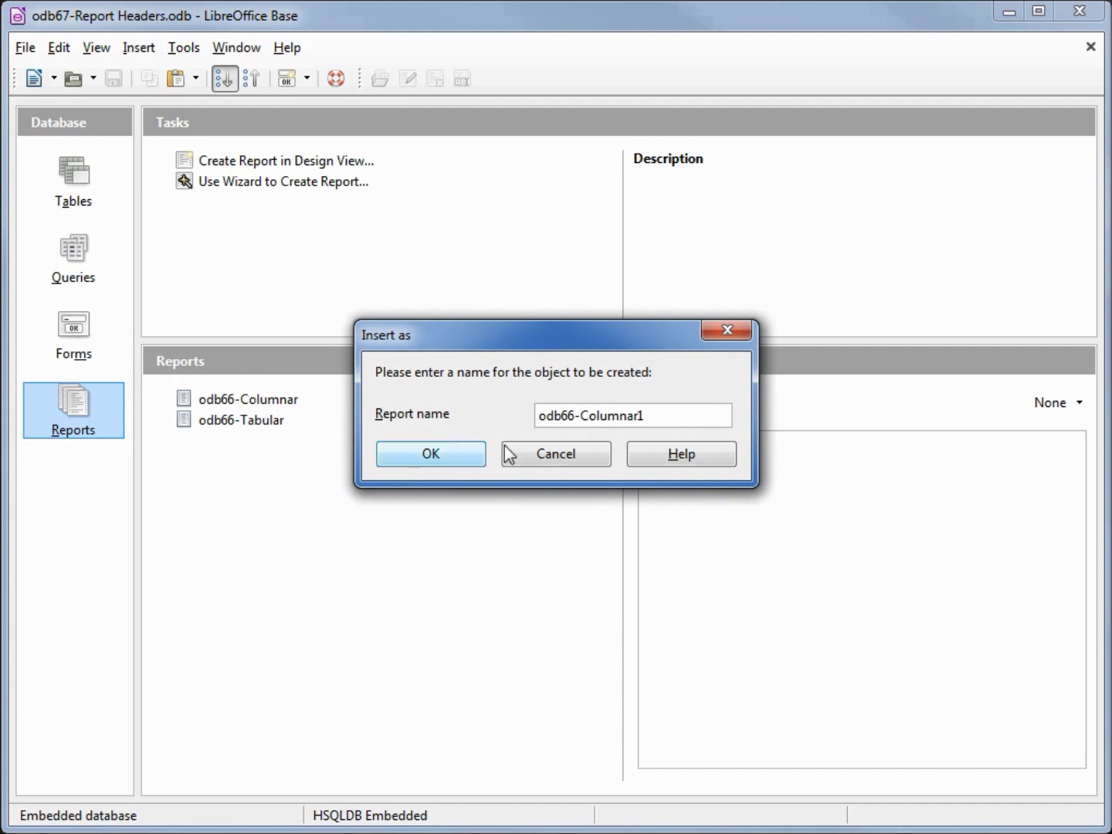
pyautogui.moveTo(650, 414); pyautogui.dragTo(523, 403)
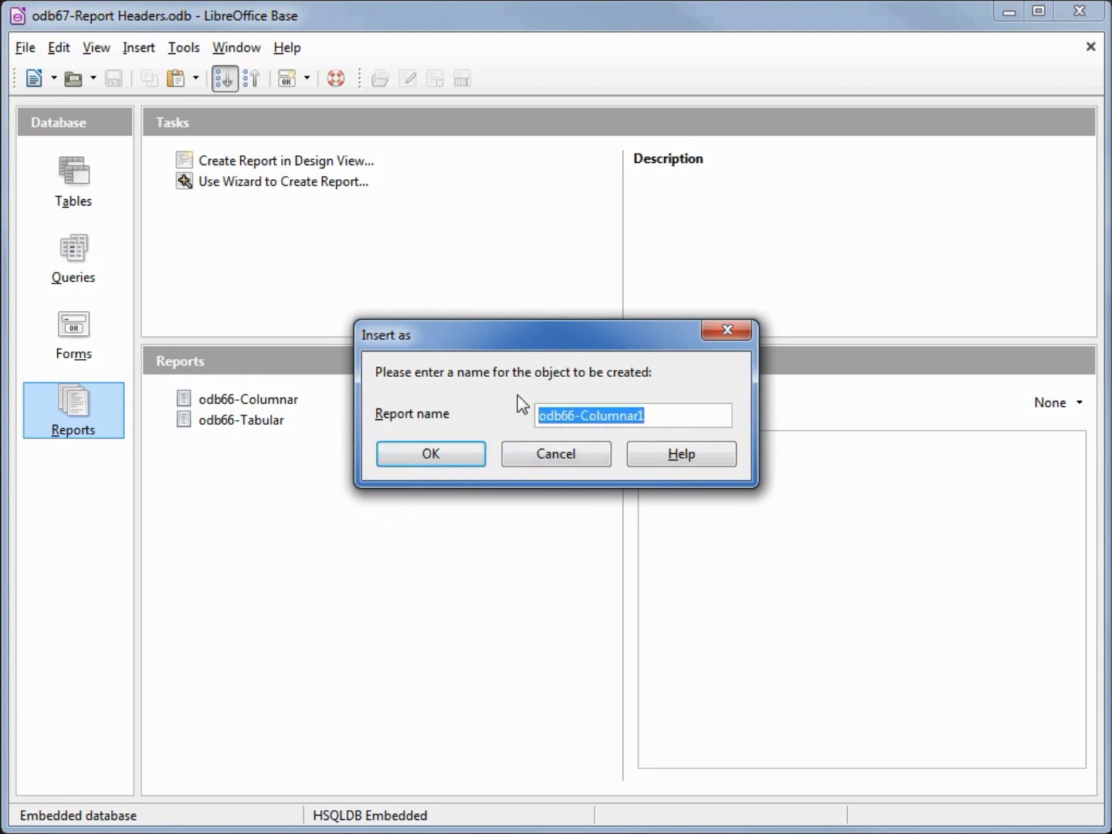
pyautogui.press('BackSpace')
pyautogui.write('odb67-Columnar-Headers')
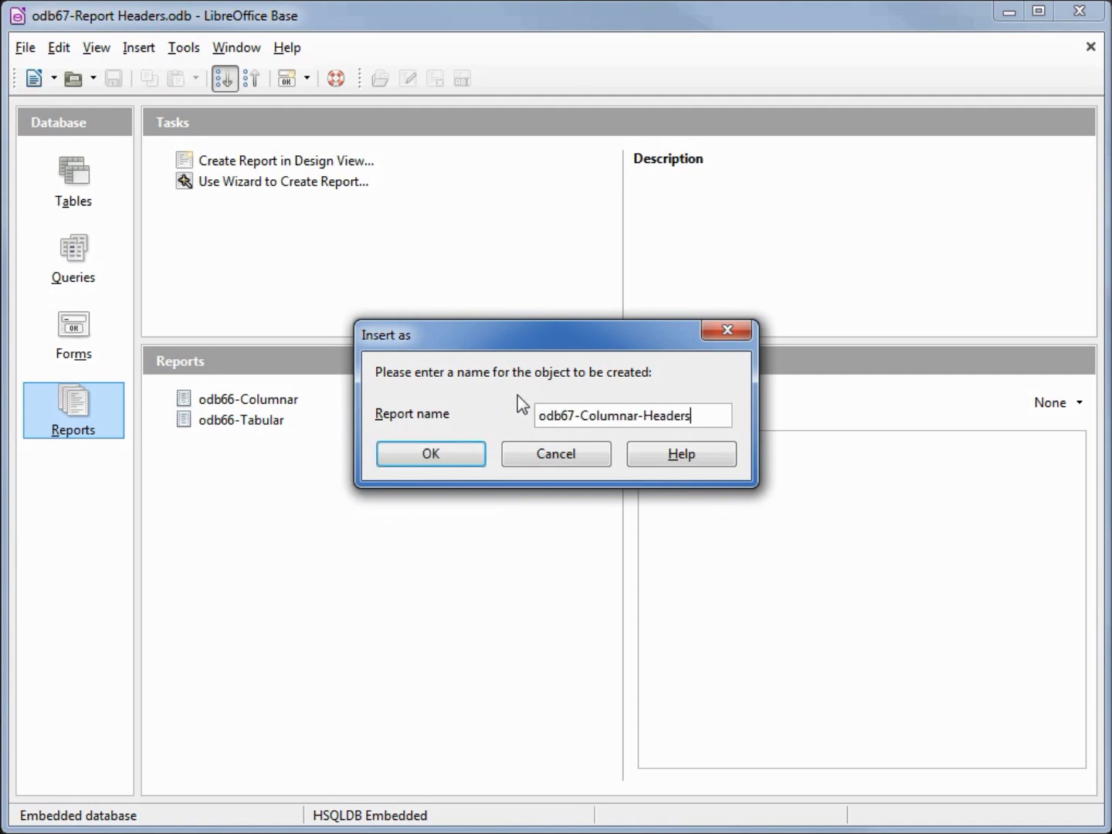
pyautogui.click(460, 450)
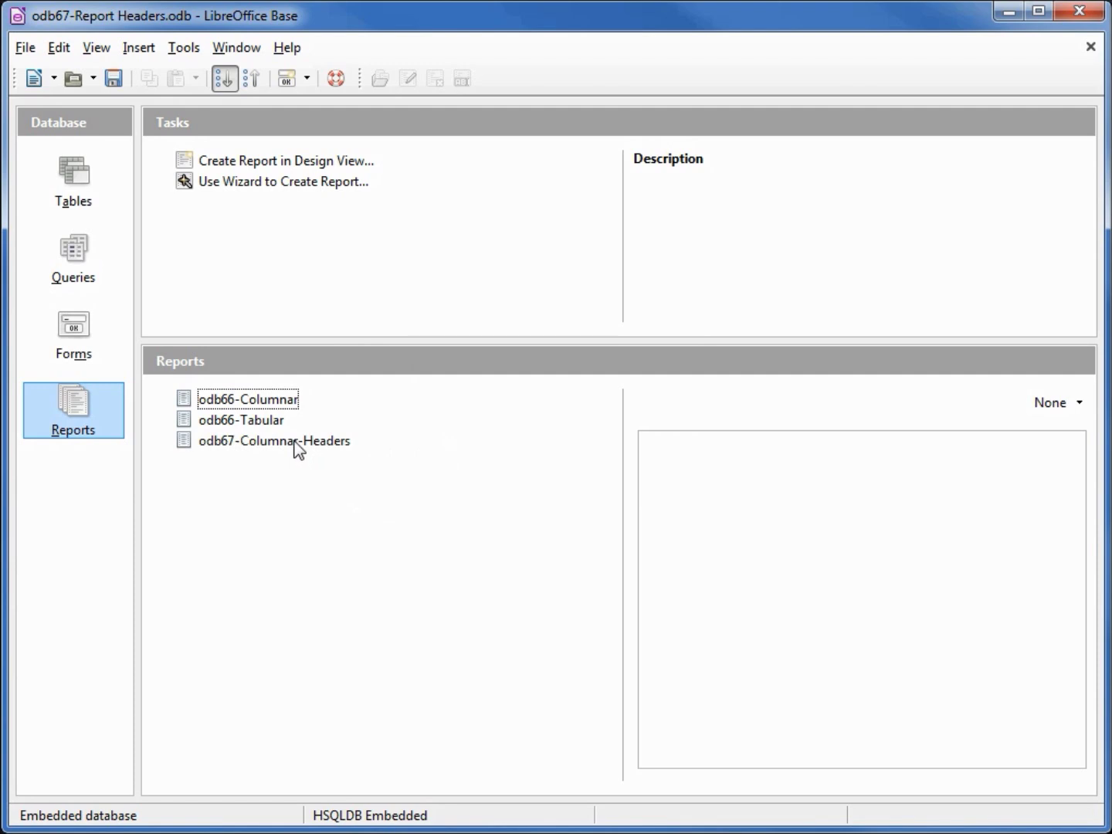
# Open the odb67-Columnar-Headers report for editing in Report Builder.
pyautogui.rightClick(298, 450)
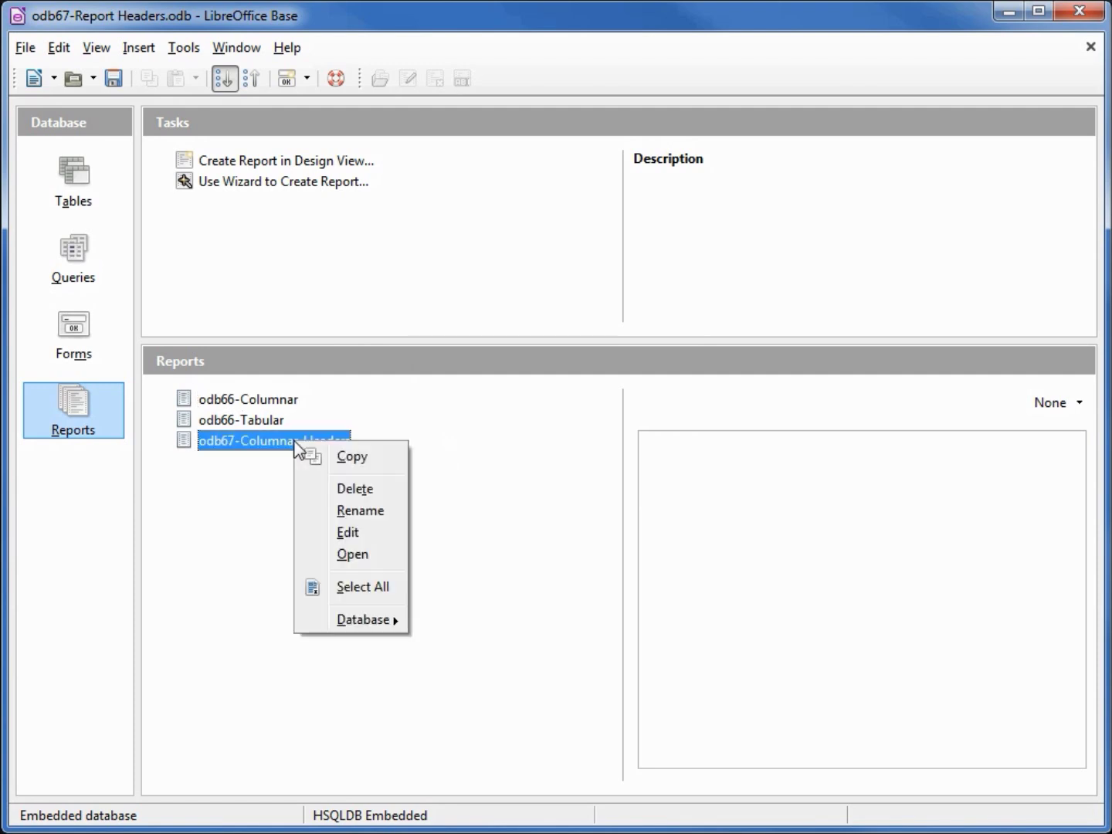
pyautogui.click(351, 533)
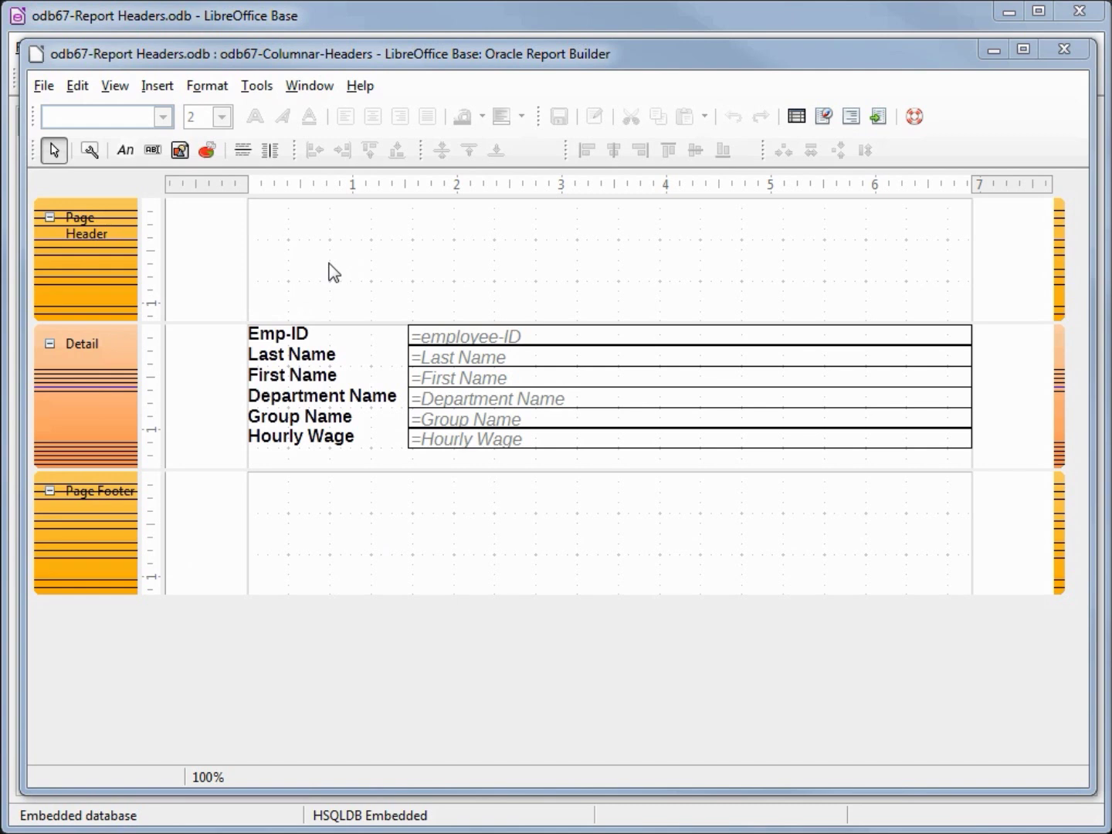
pyautogui.click(126, 147)
# Draw a new label field in the Page Header and show its properties.
pyautogui.moveTo(371, 239); pyautogui.dragTo(679, 299)
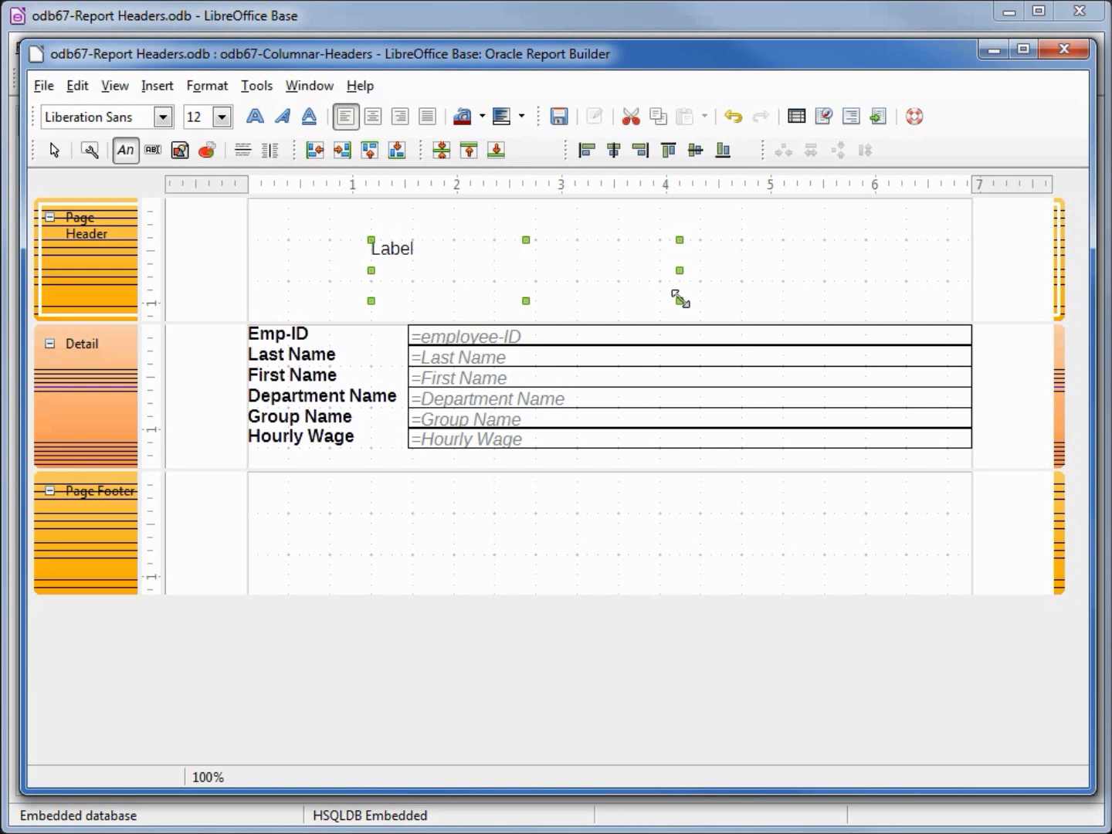
pyautogui.rightClick(395, 249)
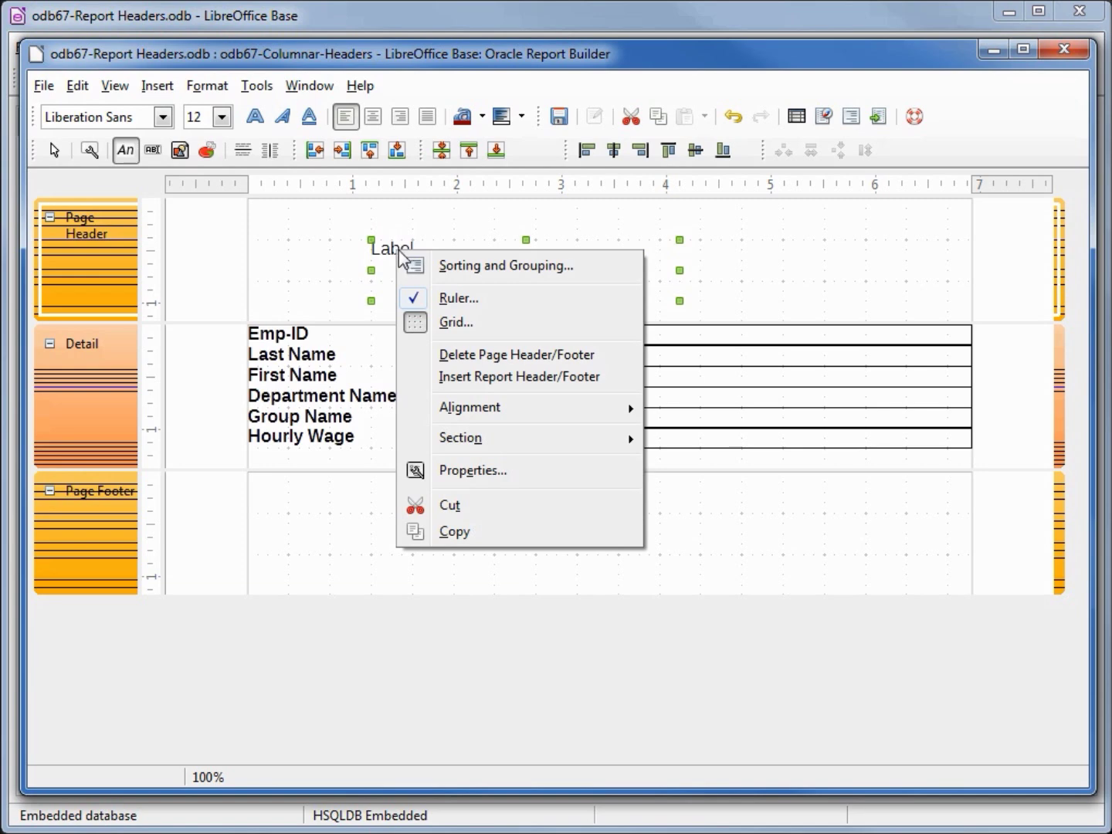
pyautogui.click(473, 469)
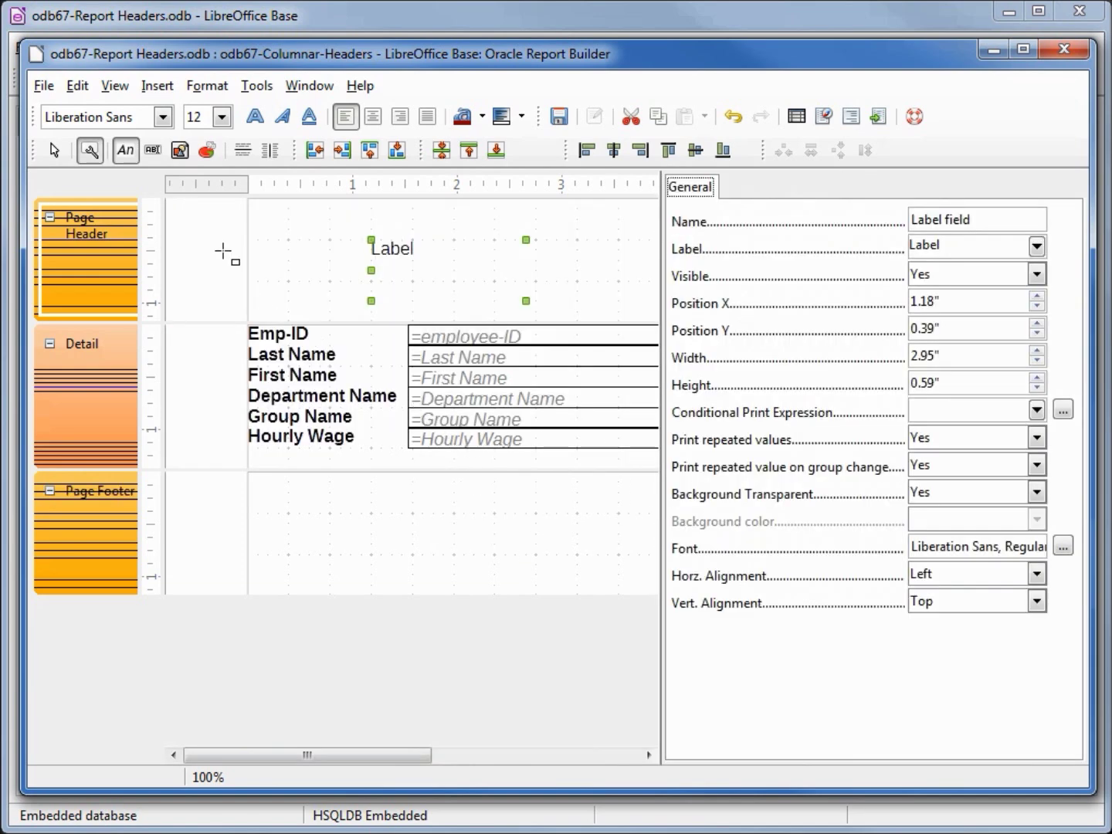
# Name the new label 'Header' and set its text to 'List of Employees'.
pyautogui.click(115, 87)
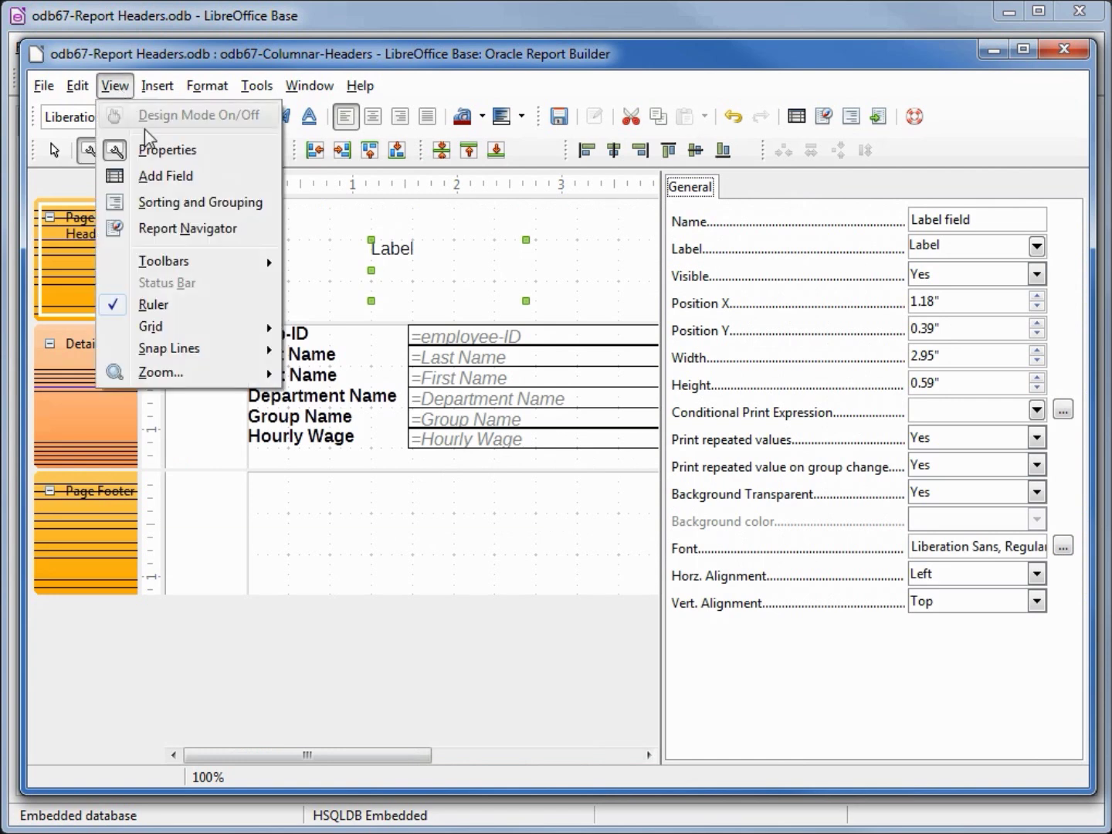
pyautogui.click(160, 151)
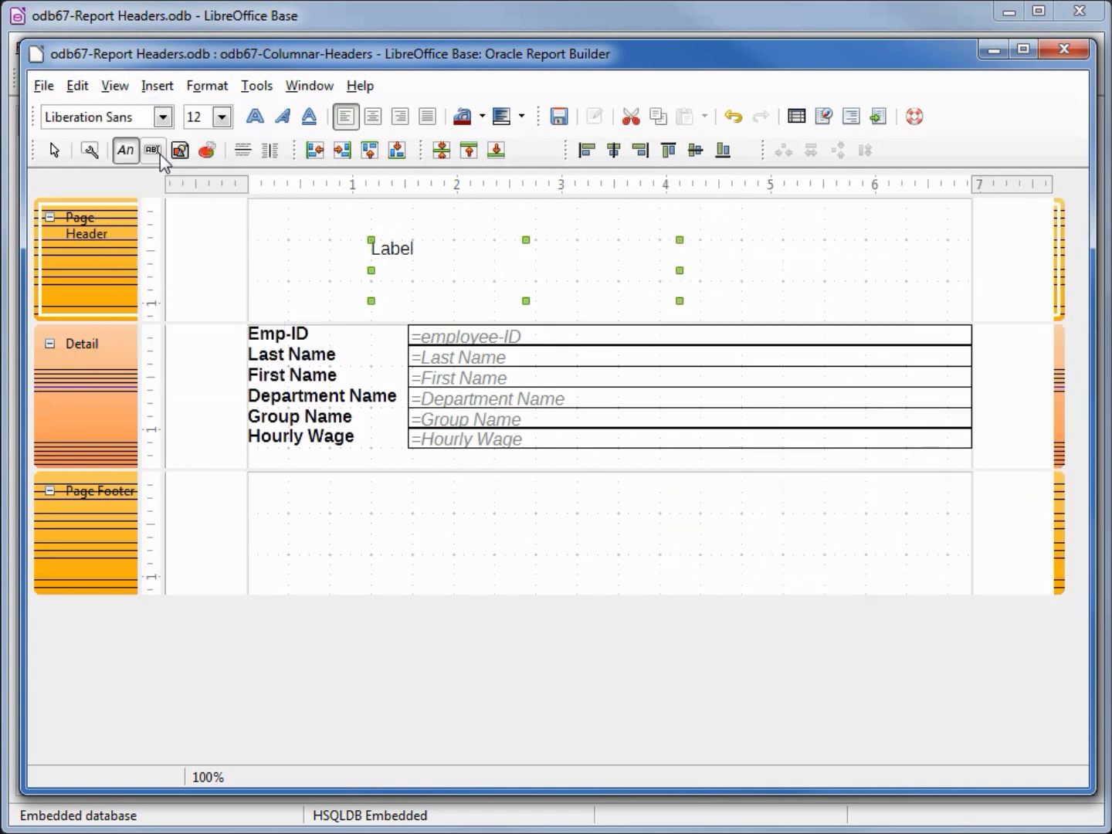
pyautogui.click(91, 151)
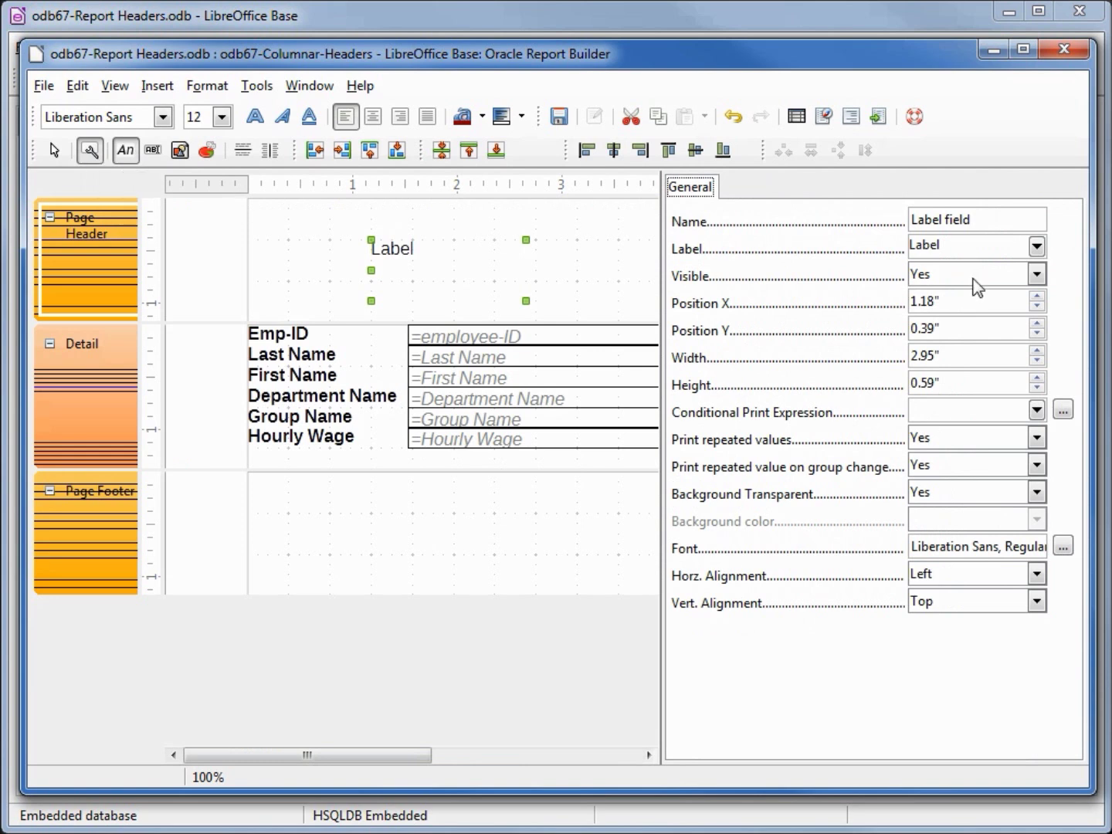
pyautogui.moveTo(979, 220); pyautogui.dragTo(866, 209)
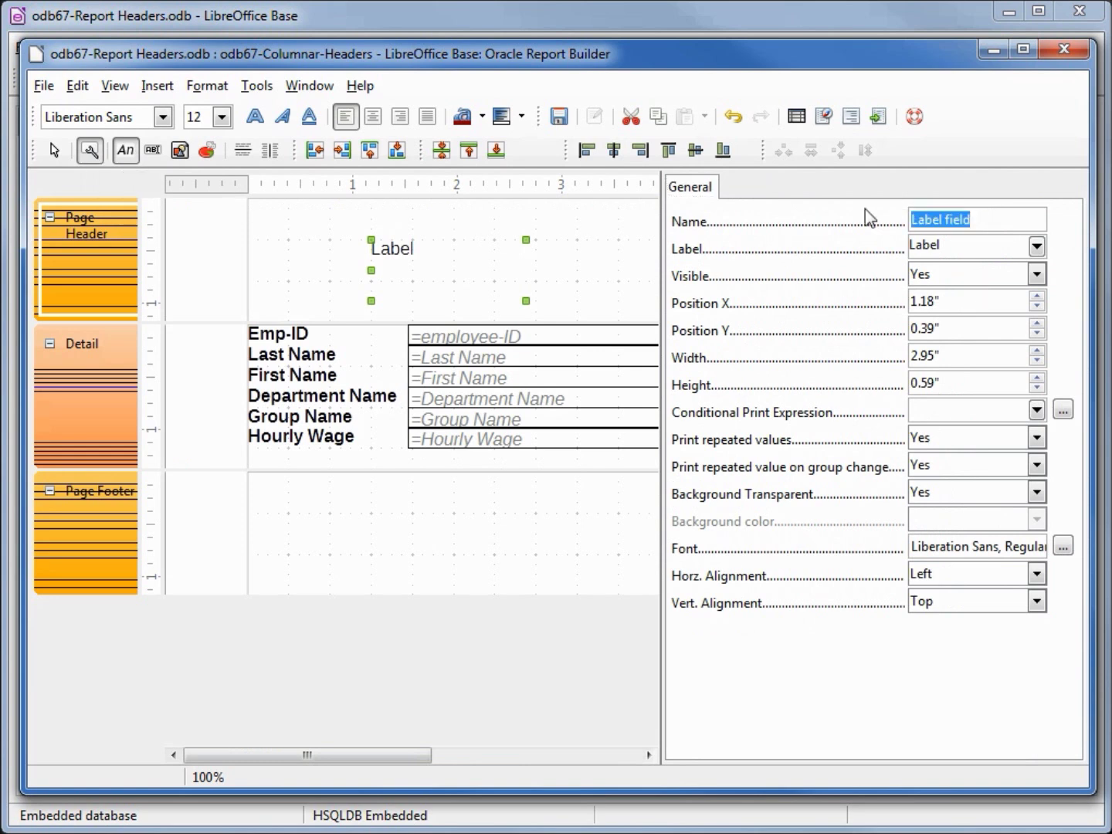
pyautogui.write('Header')
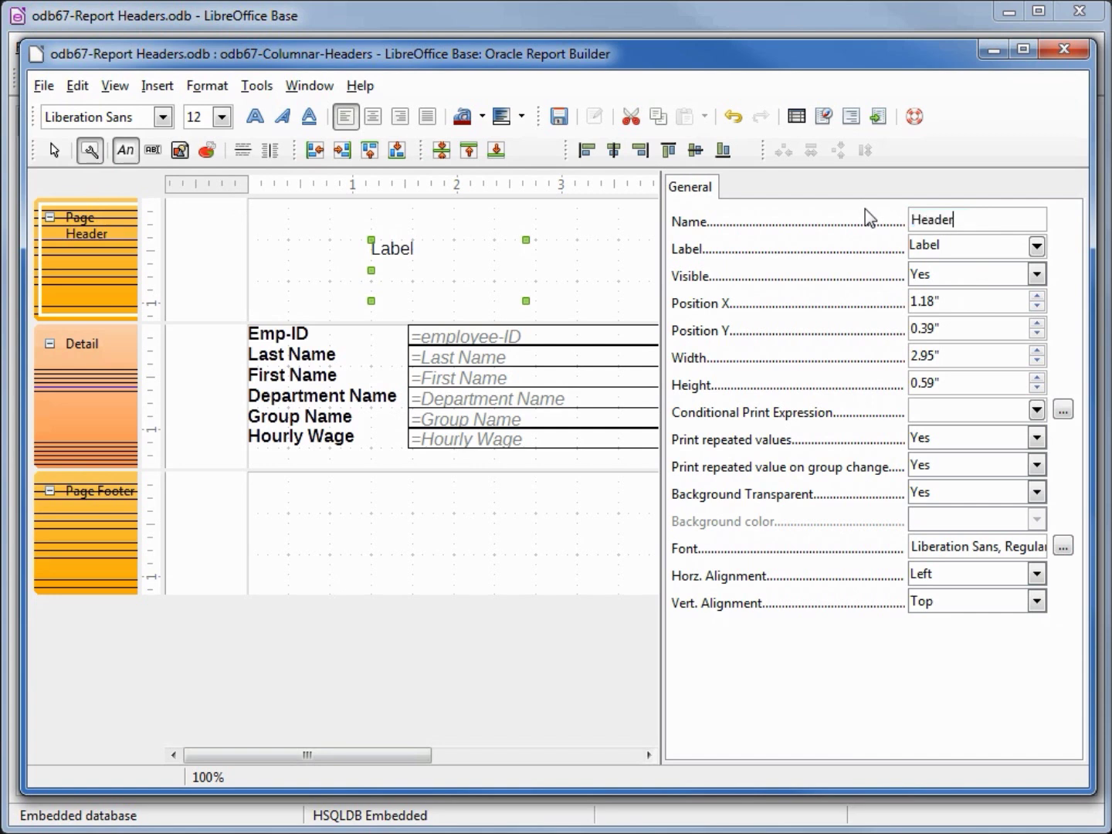
pyautogui.press('Tab')
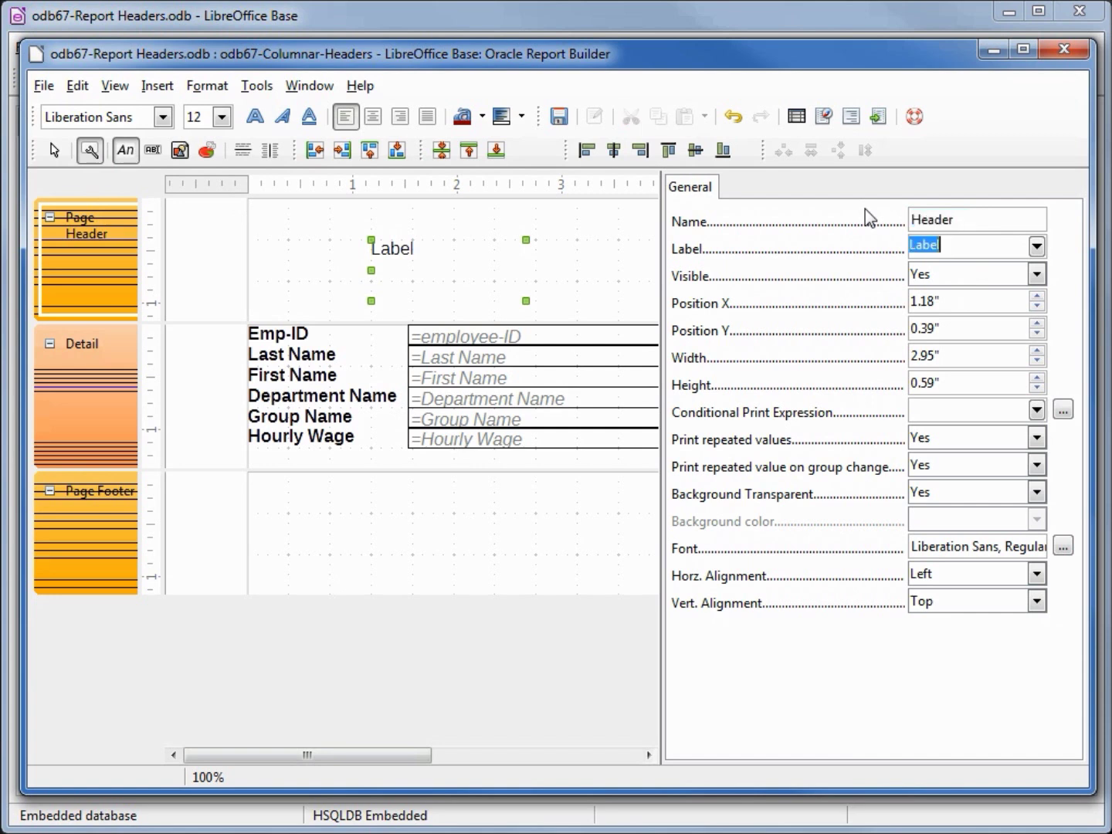
pyautogui.write('List of Employees')
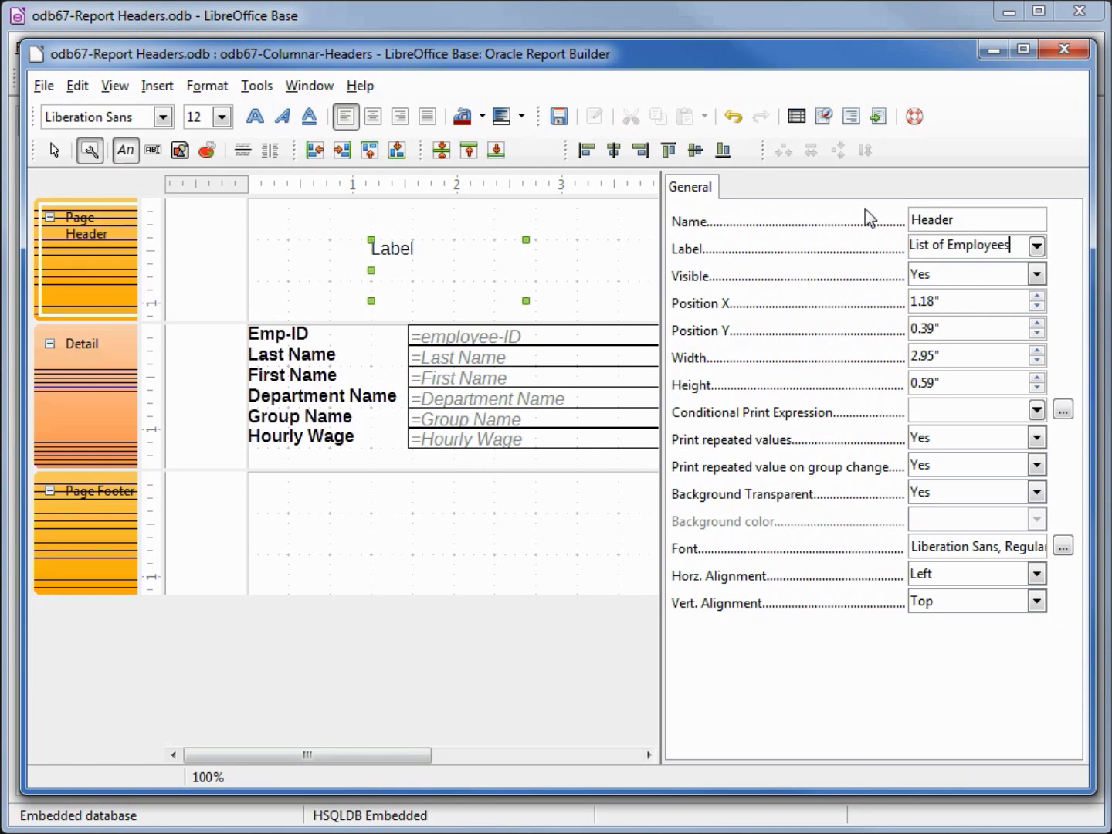
# Format the title in Georgia Bold 22 with a Dot Dash (Bold) underline.
pyautogui.click(1063, 546)
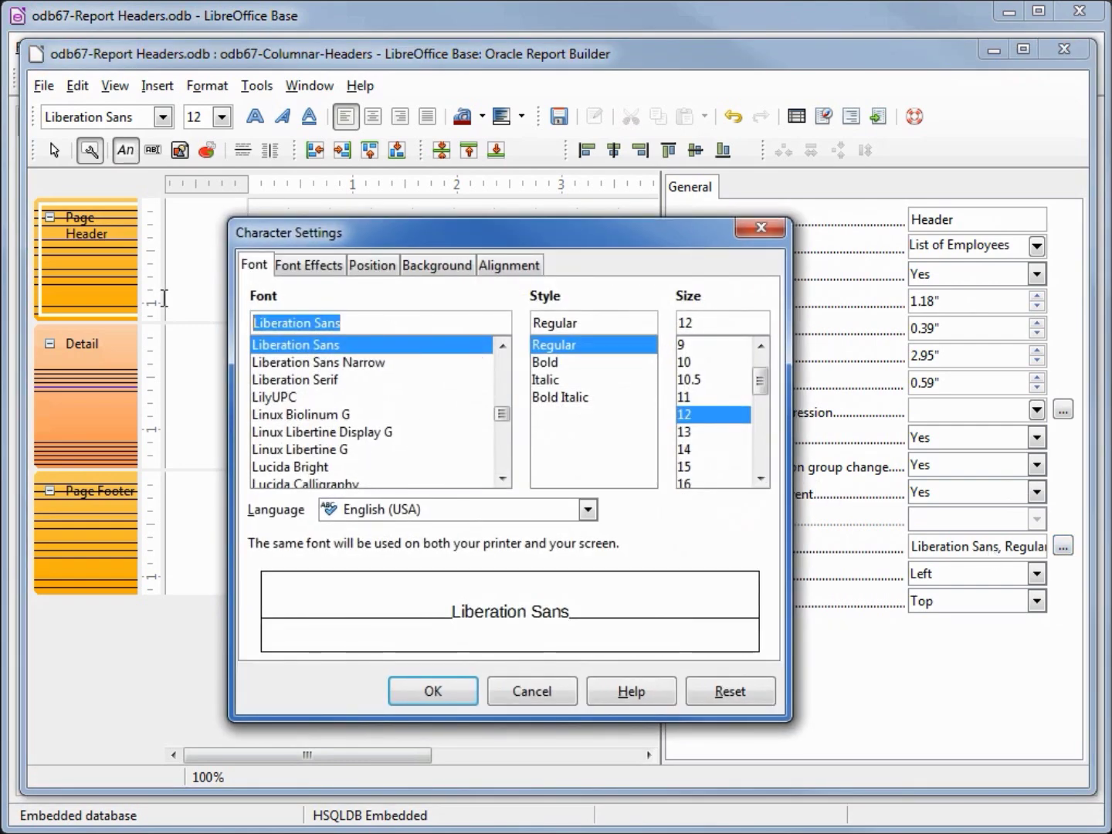
pyautogui.write('Georgia')
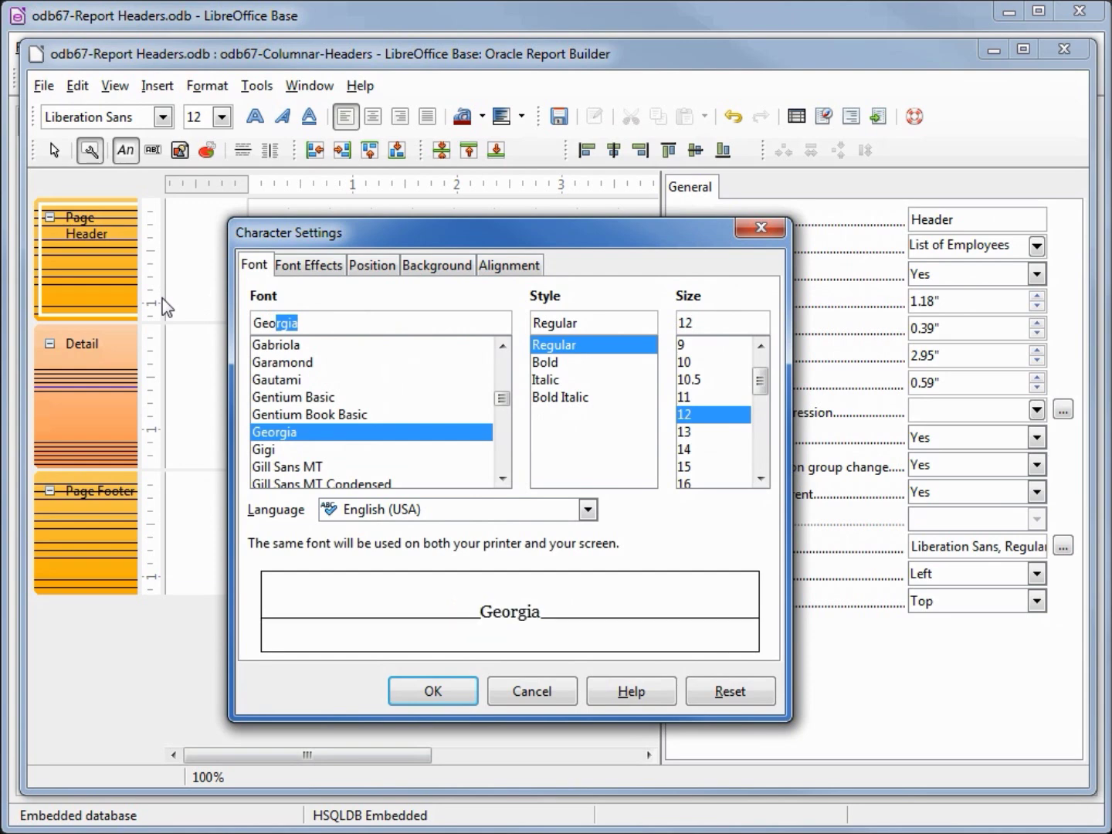
pyautogui.press('Tab')
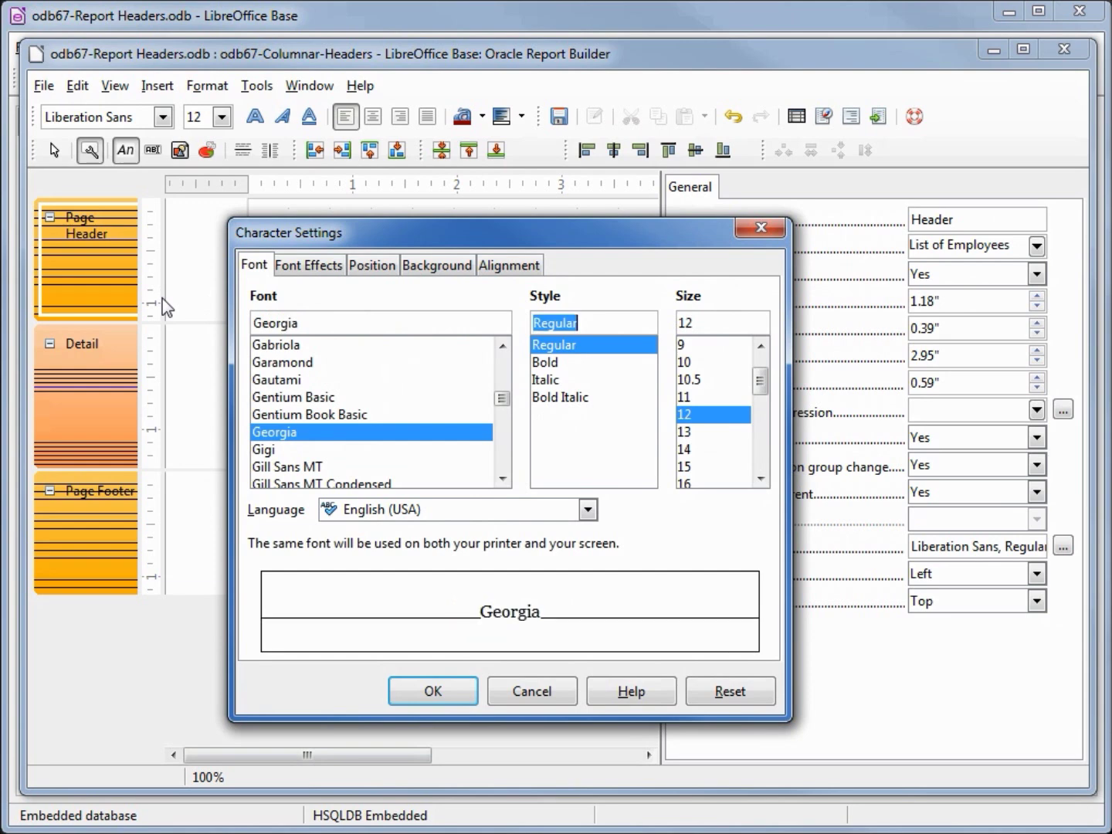
pyautogui.write('Bold')
pyautogui.press('Tab')
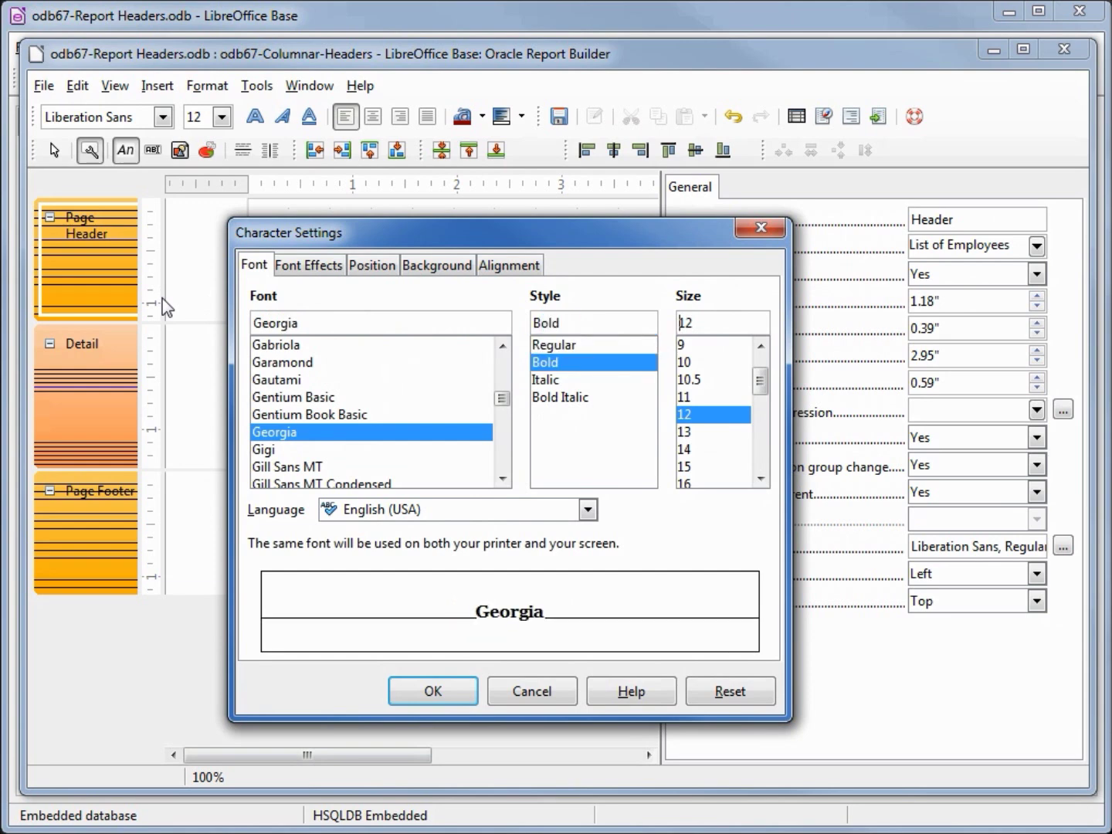
pyautogui.write('22')
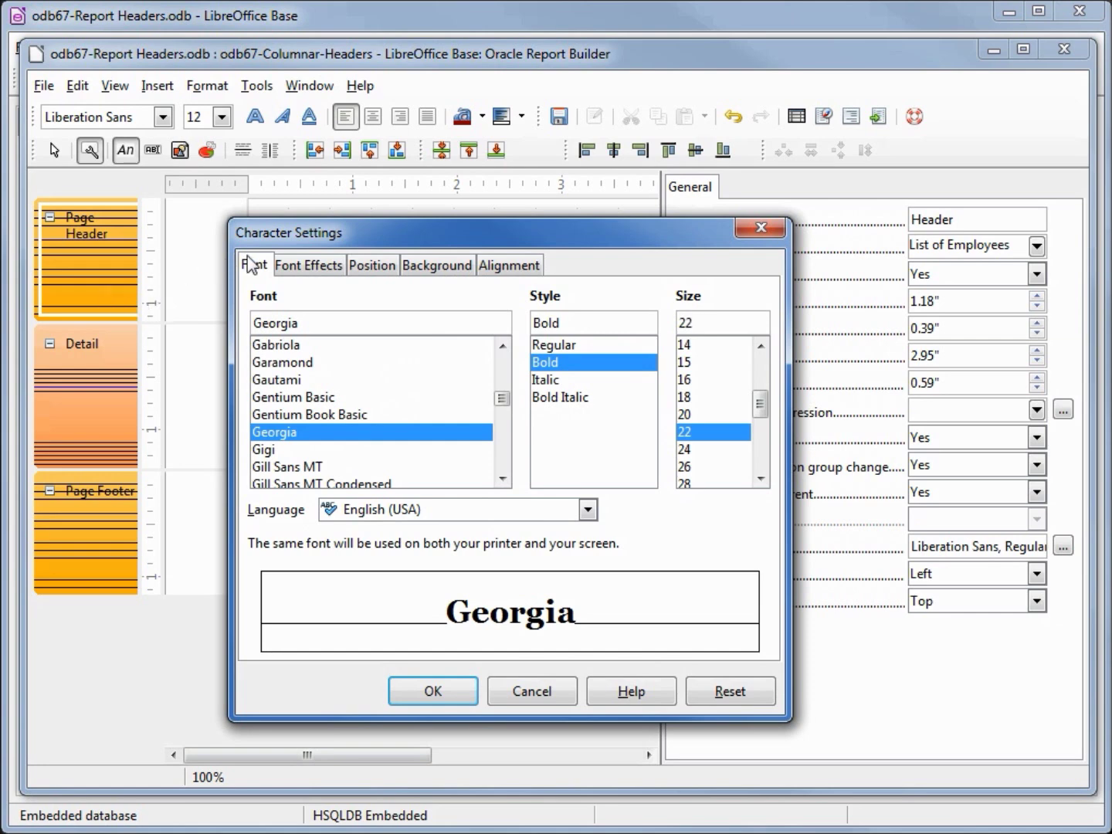
pyautogui.click(309, 266)
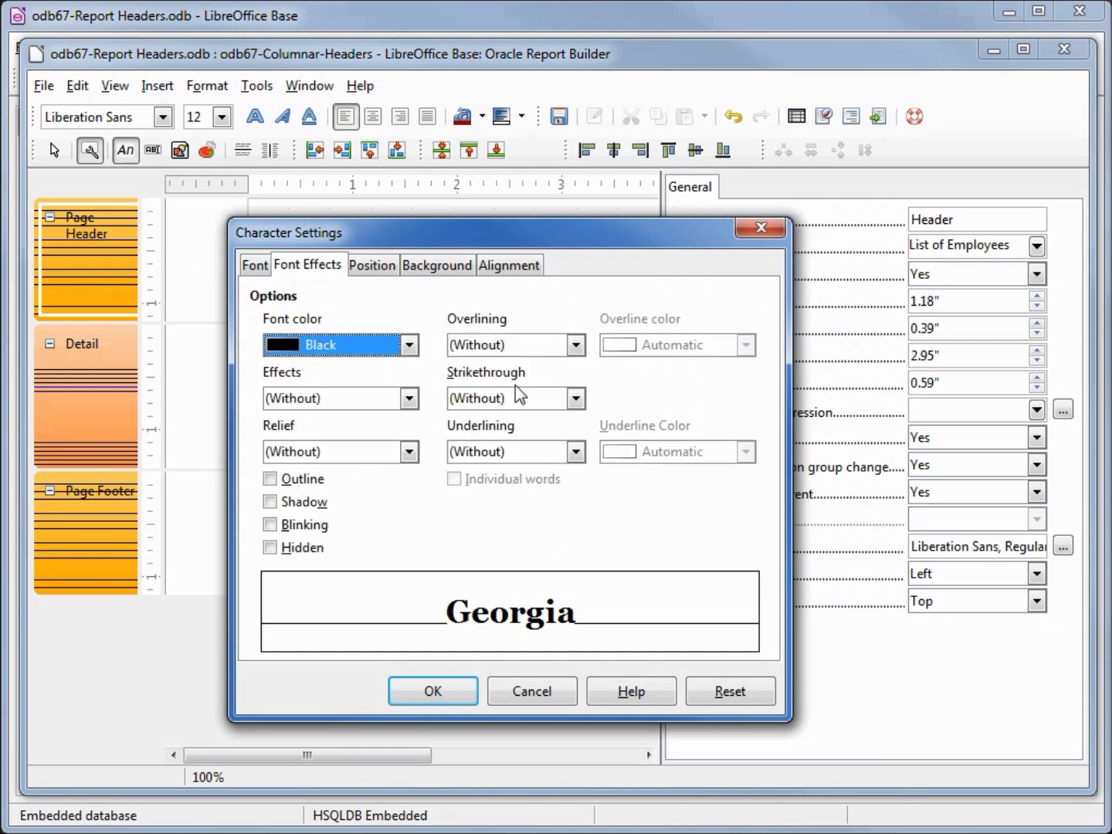
pyautogui.click(574, 451)
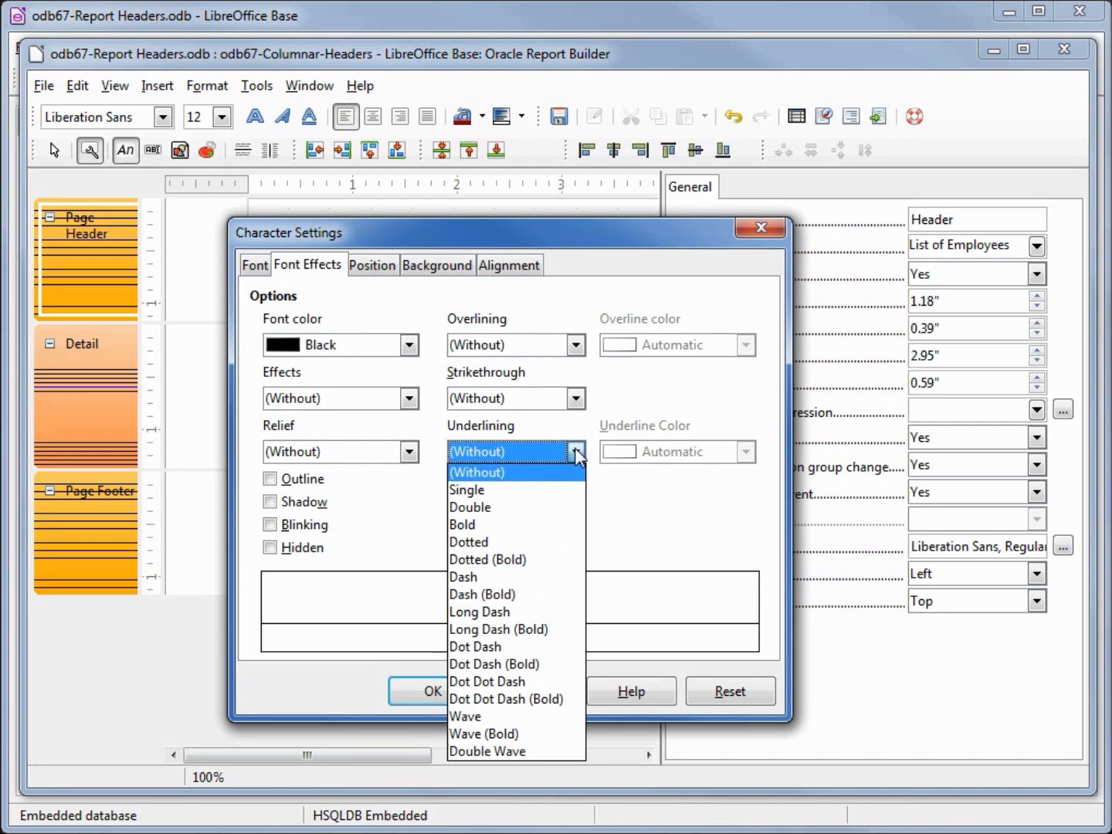
pyautogui.click(543, 665)
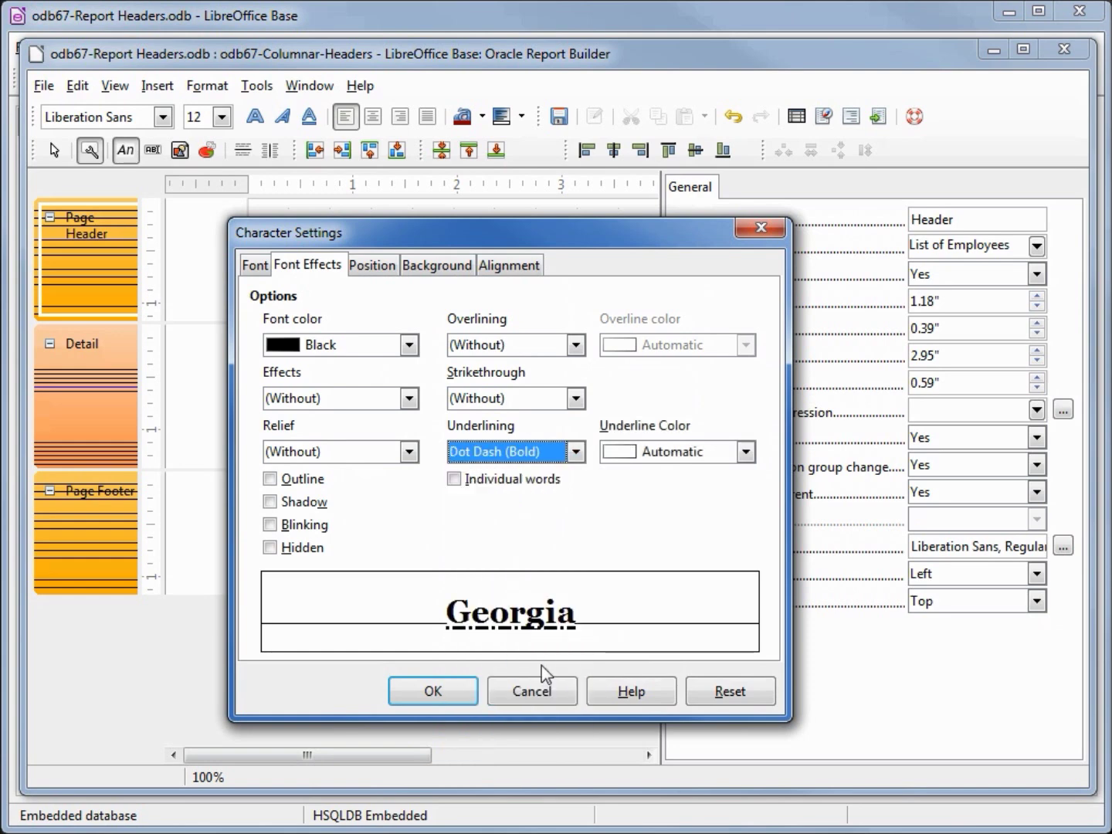
pyautogui.click(455, 693)
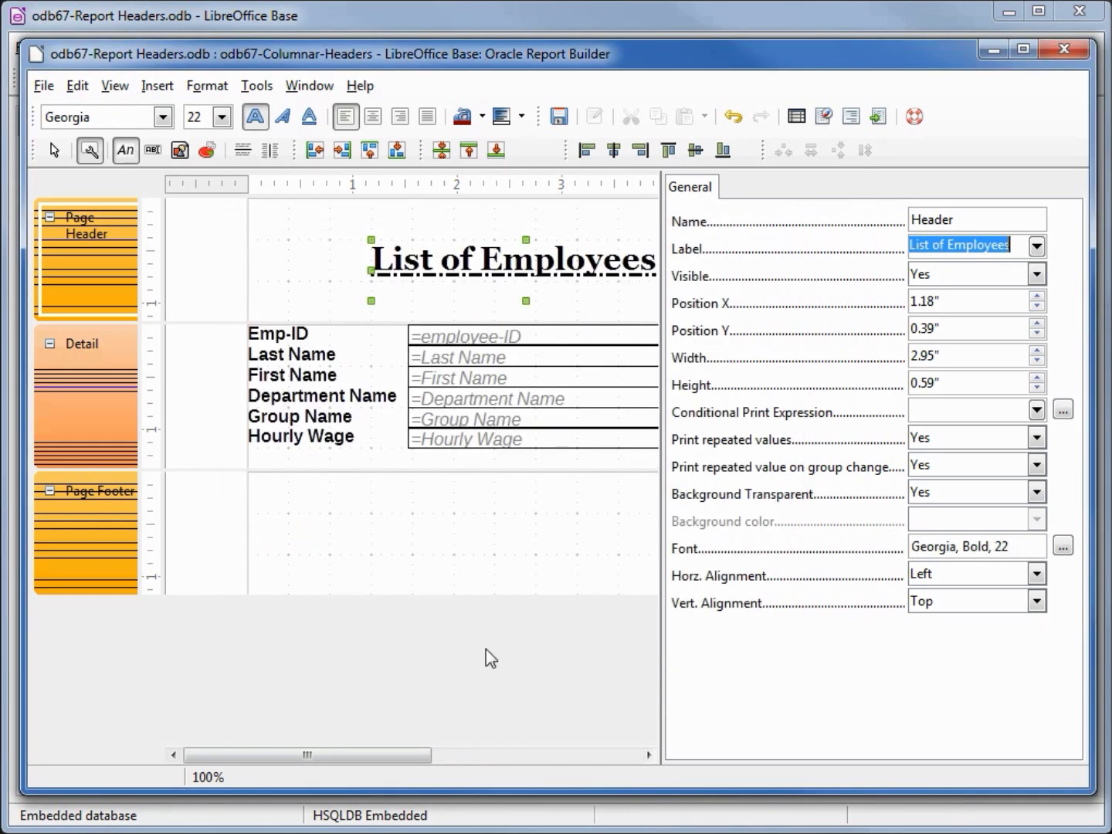
pyautogui.click(878, 121)
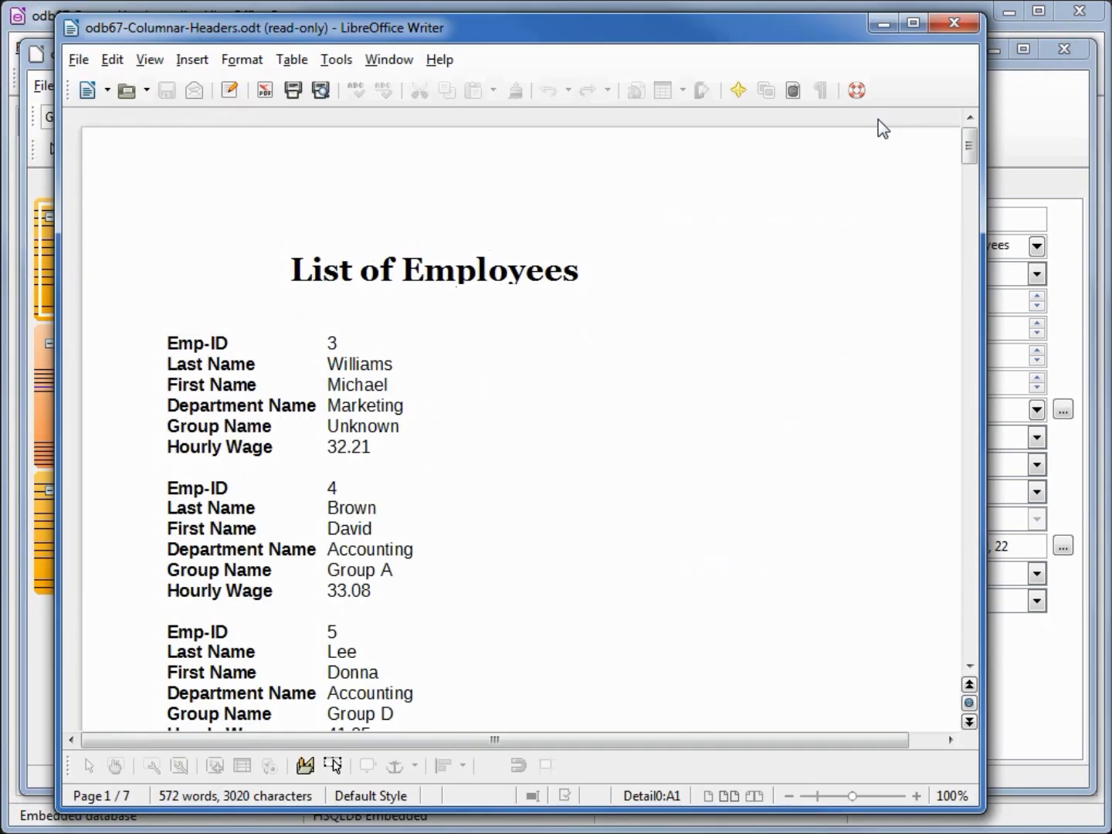
pyautogui.moveTo(971, 156); pyautogui.dragTo(991, 139)
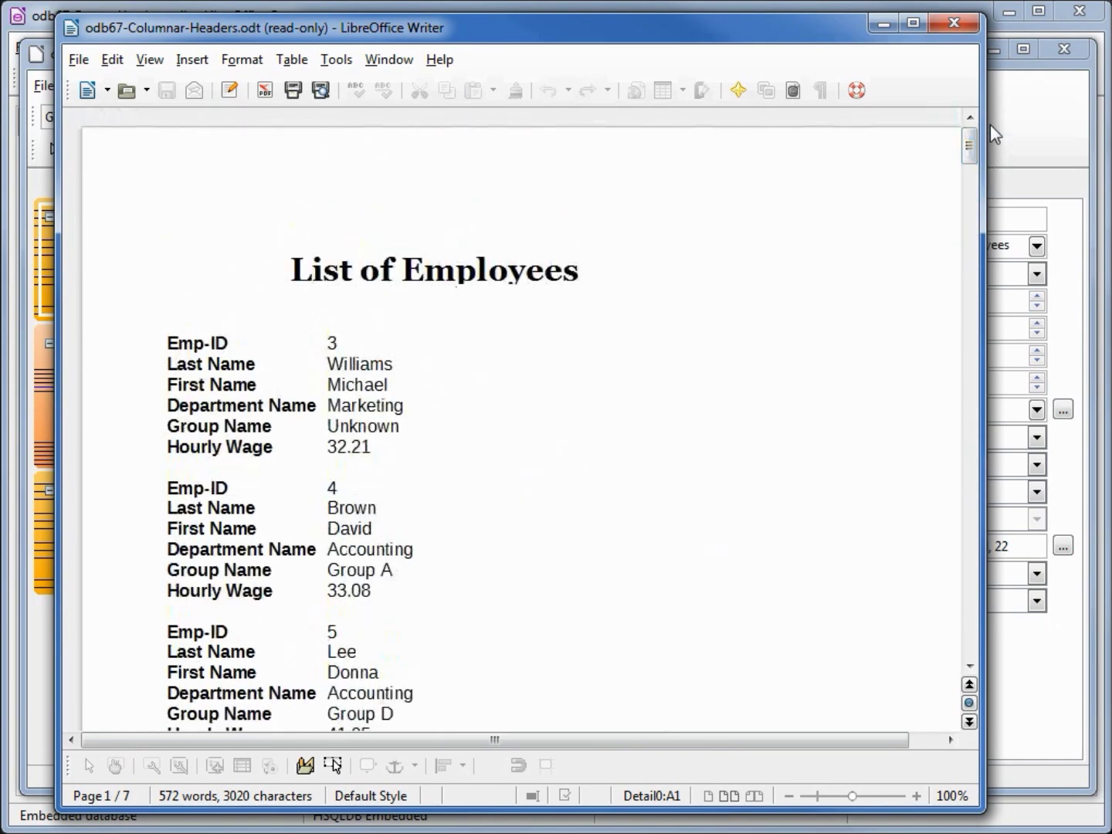
# Close the Writer preview, save the report and the database, and hide the Properties panel.
pyautogui.click(952, 23)
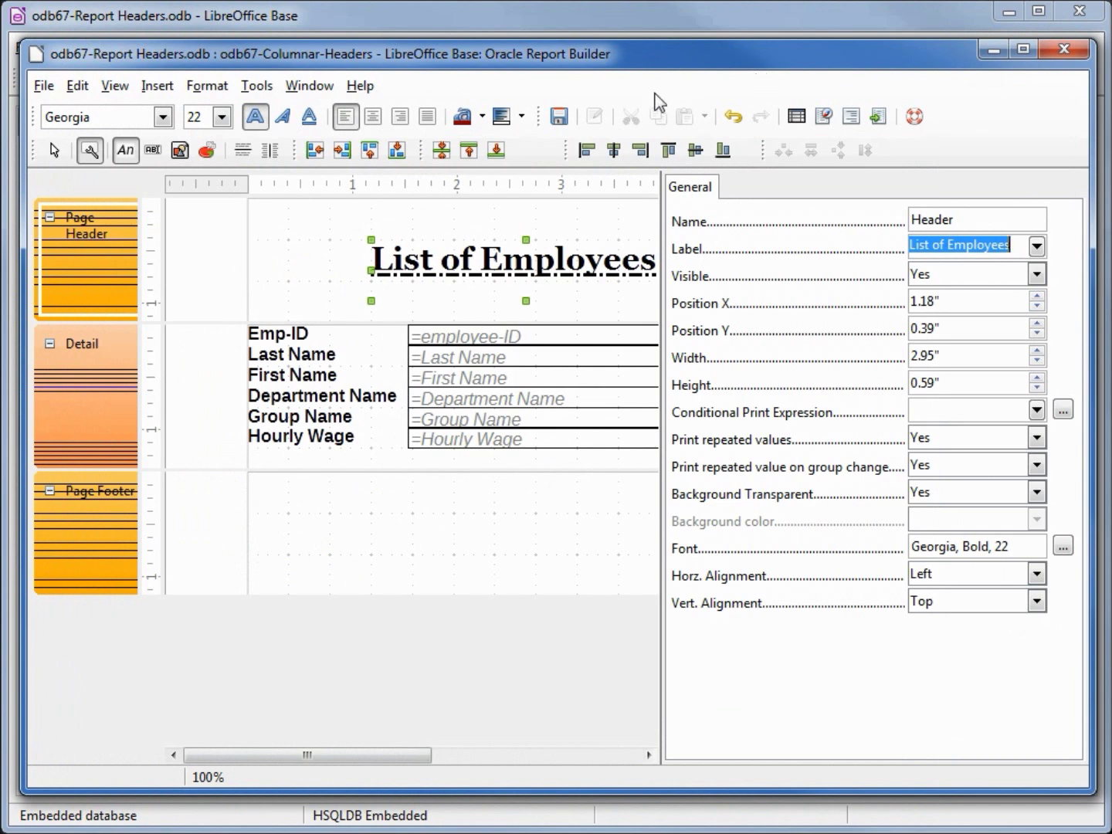
pyautogui.click(560, 117)
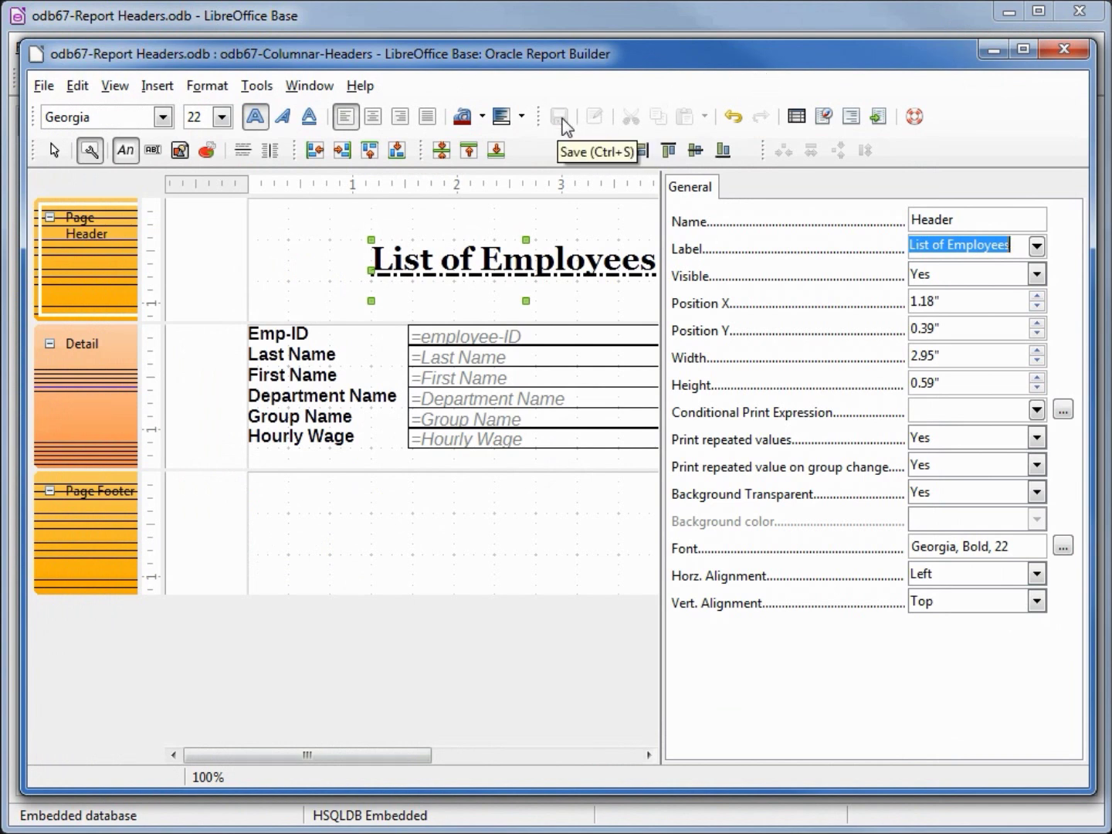
pyautogui.moveTo(566, 59); pyautogui.dragTo(563, 186)
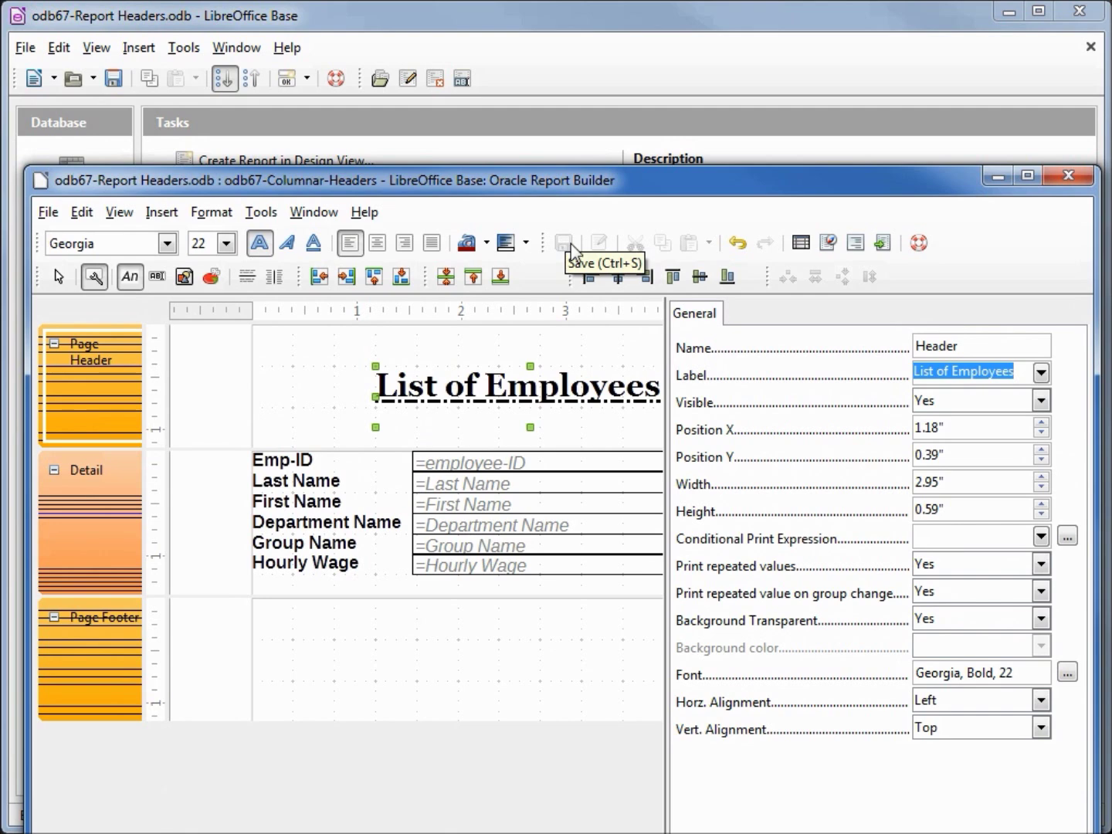
pyautogui.click(114, 80)
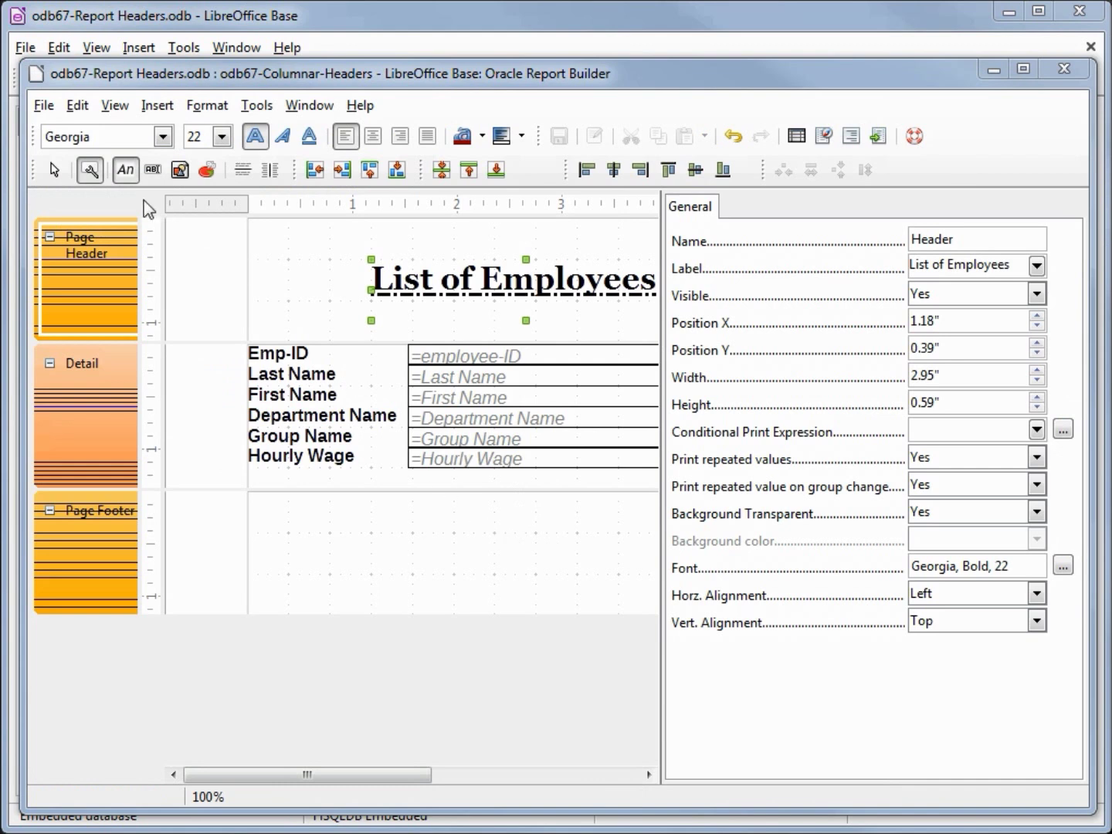
pyautogui.click(90, 170)
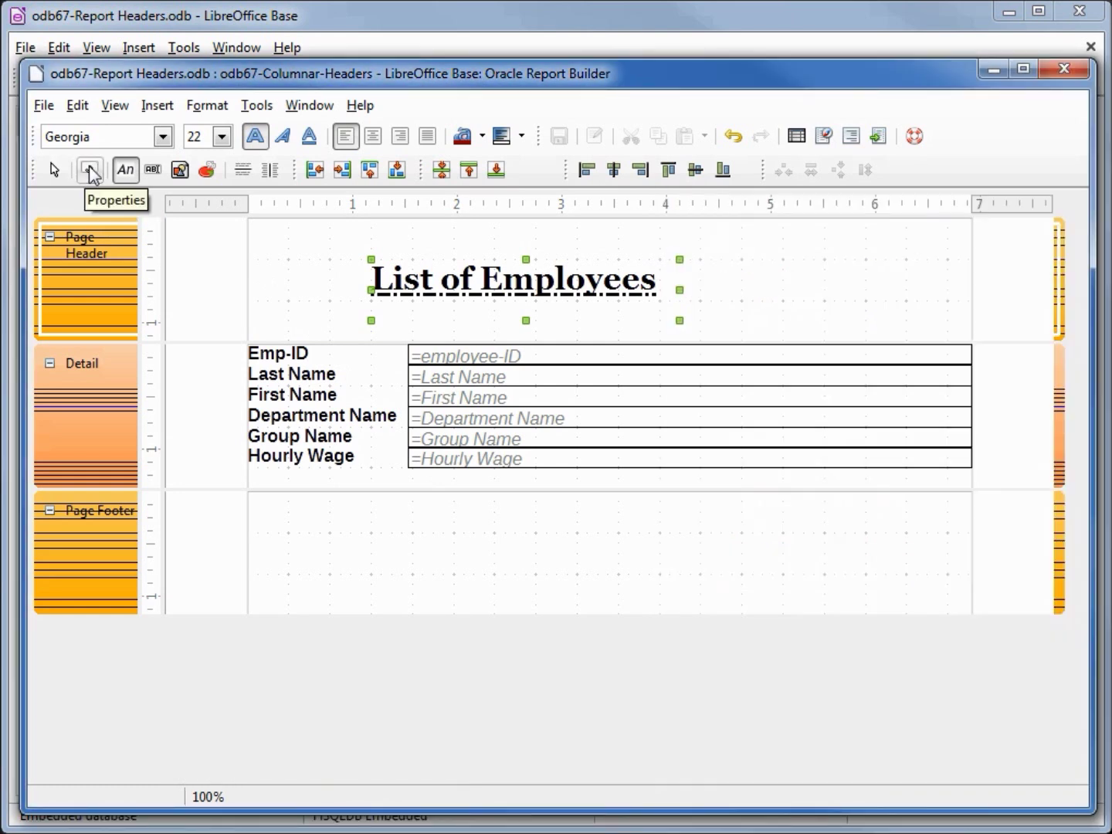
# Insert a date field in the 'Thursday, August 28, 2014' format into the Page Header.
pyautogui.click(158, 107)
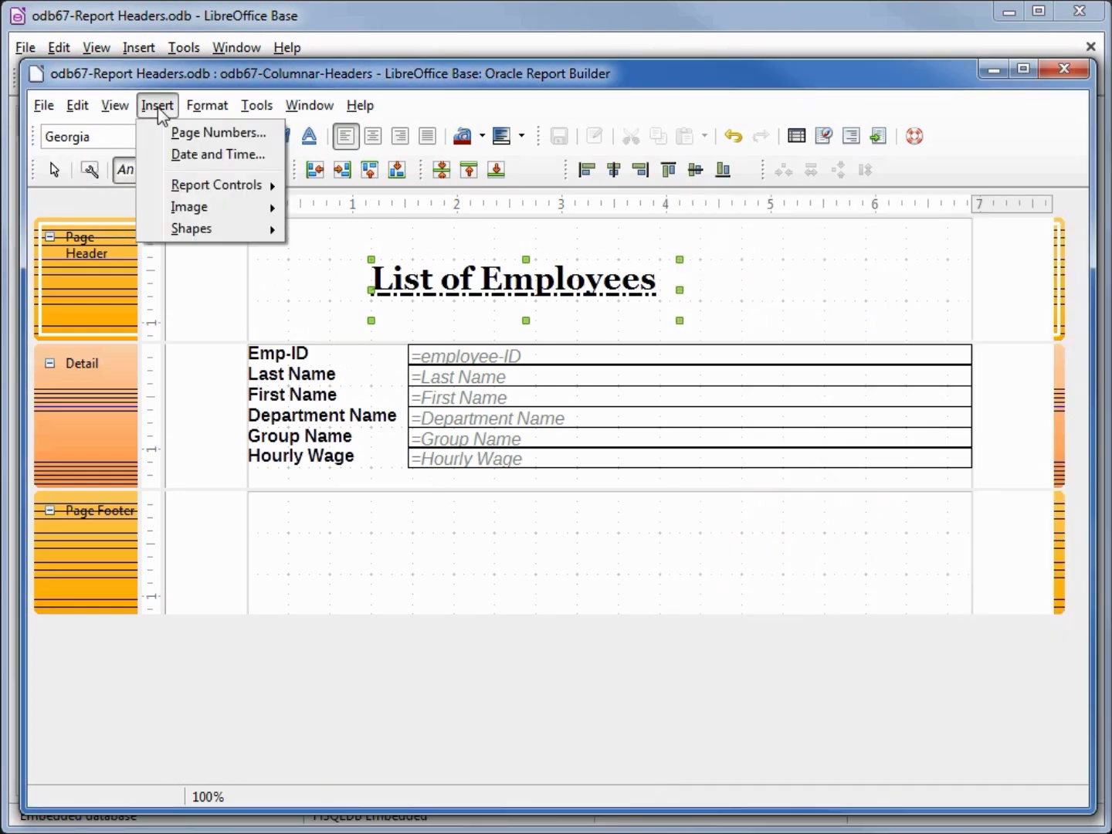
pyautogui.click(193, 156)
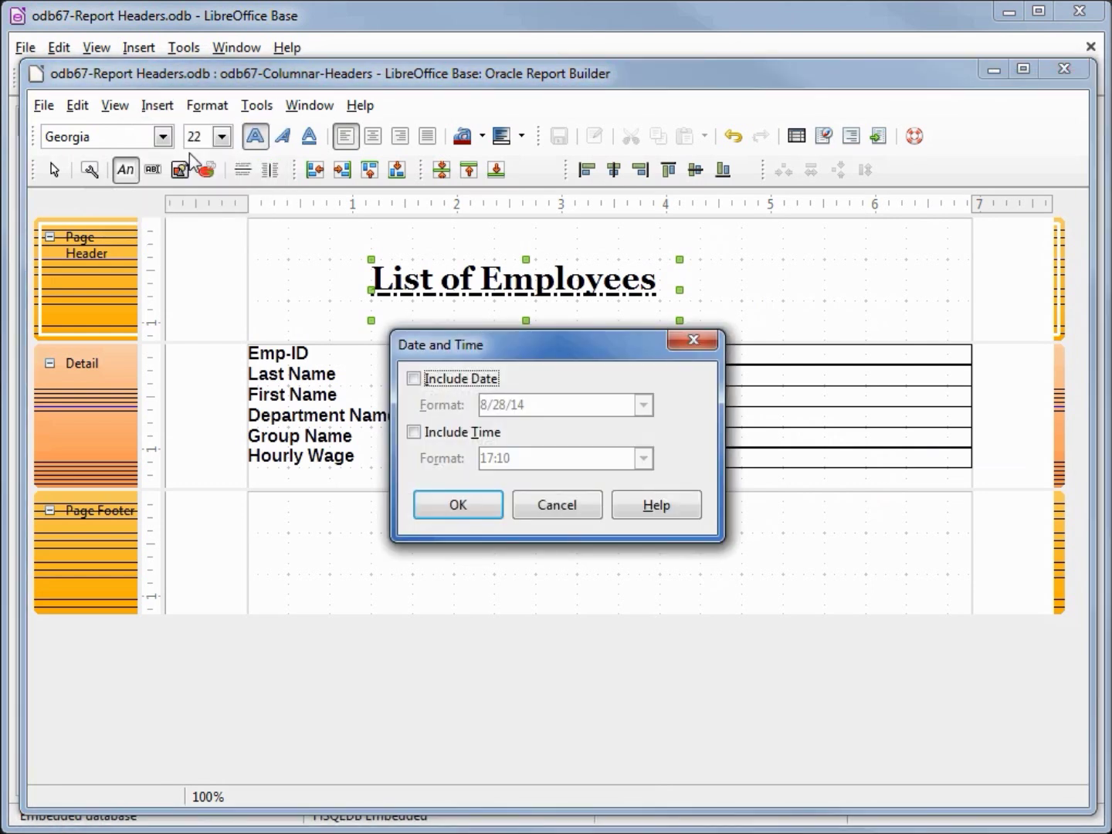
pyautogui.click(416, 379)
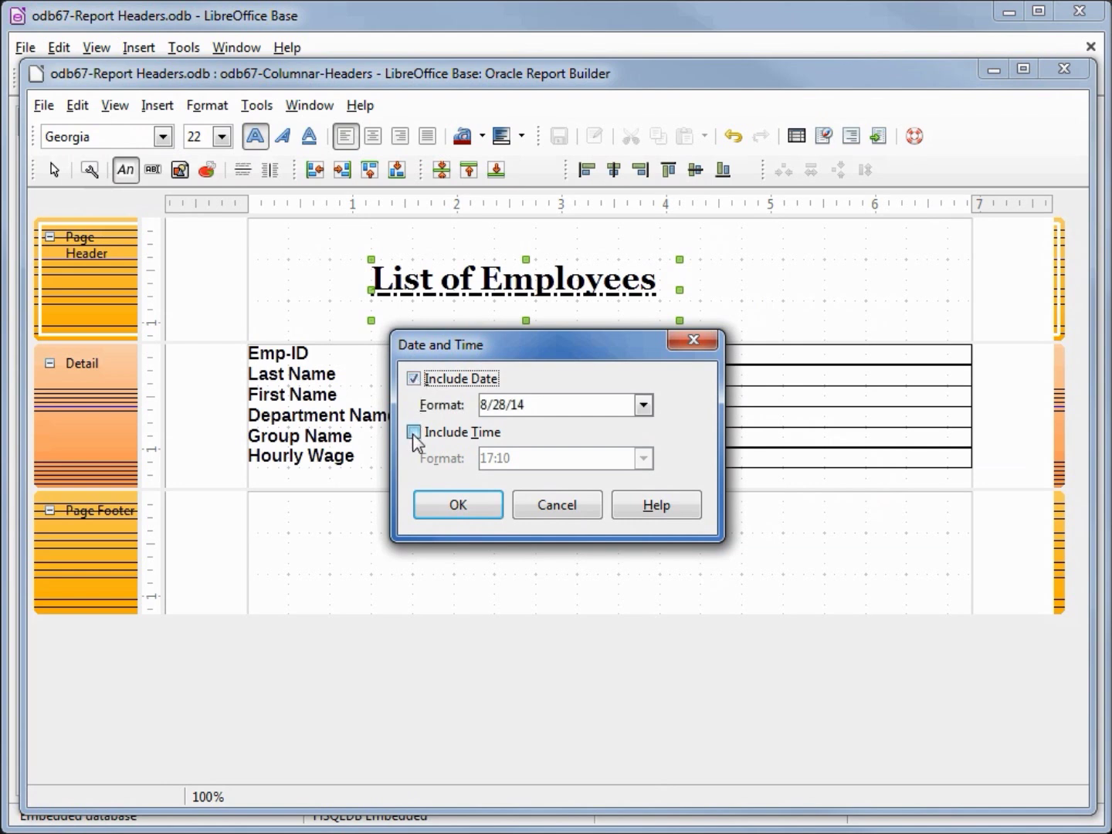
pyautogui.click(414, 434)
pyautogui.click(414, 380)
pyautogui.click(415, 433)
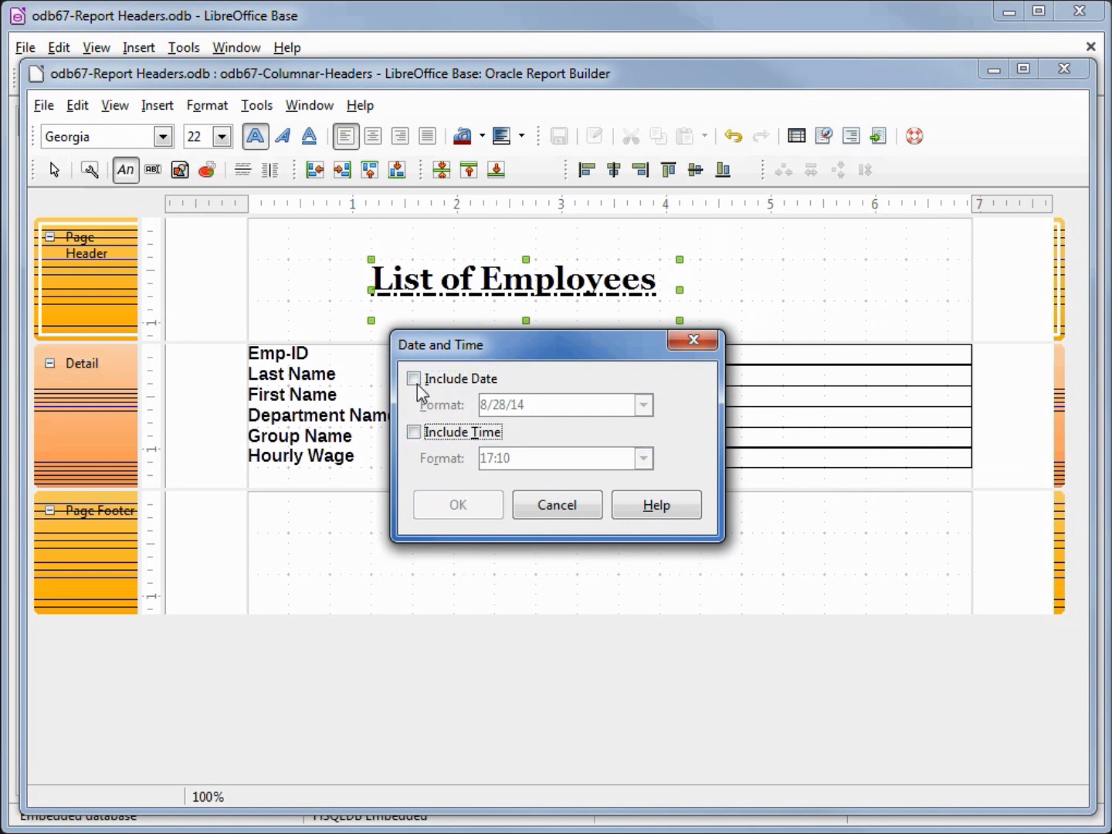
pyautogui.click(416, 379)
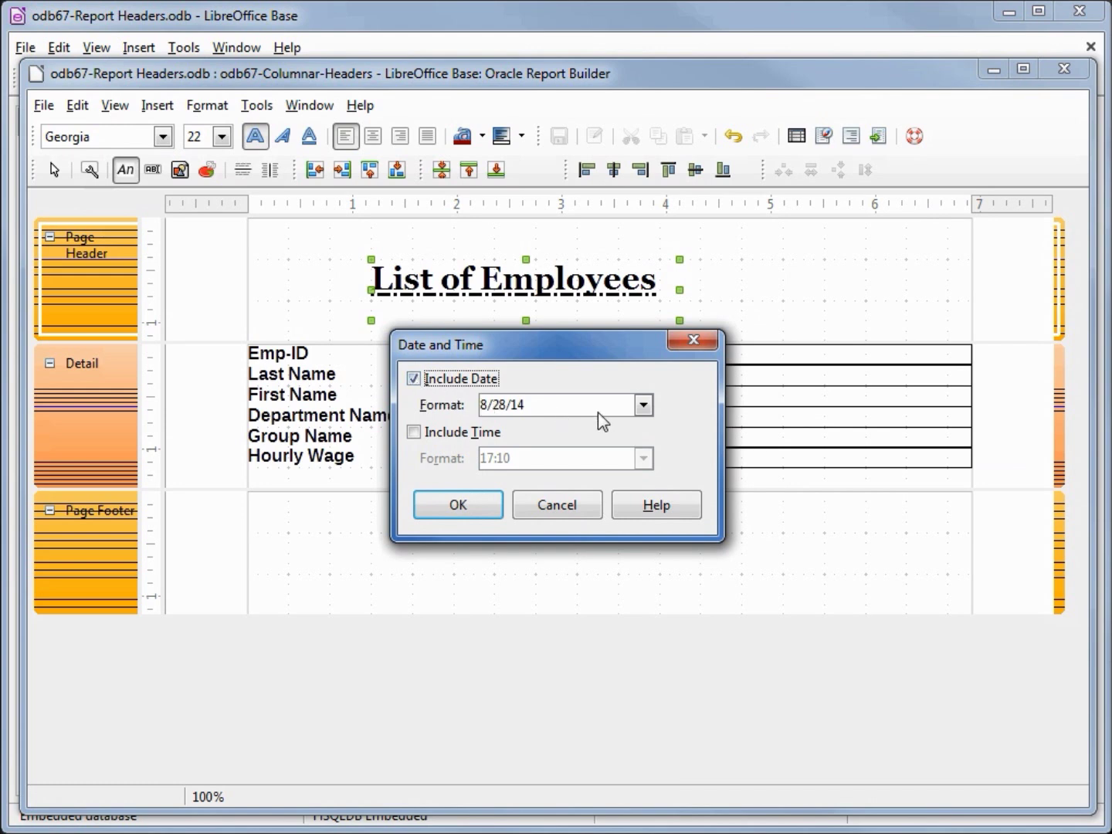
pyautogui.click(643, 409)
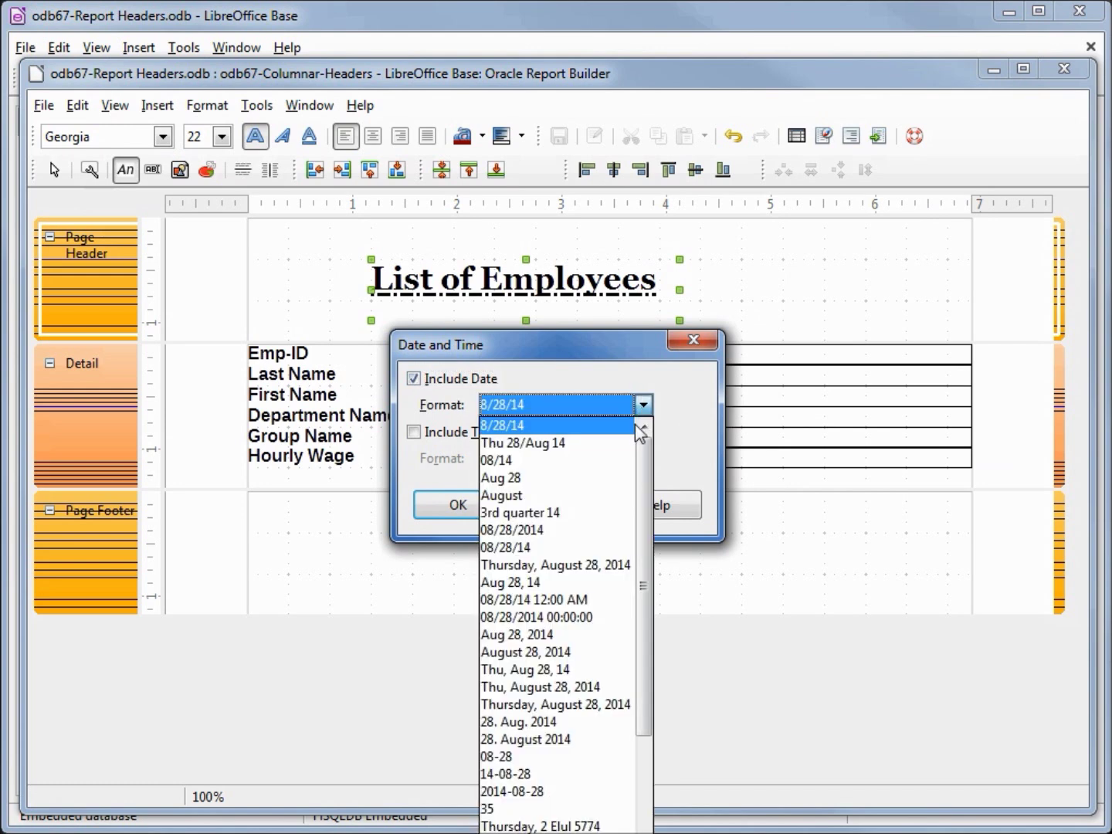
pyautogui.click(595, 565)
pyautogui.click(455, 512)
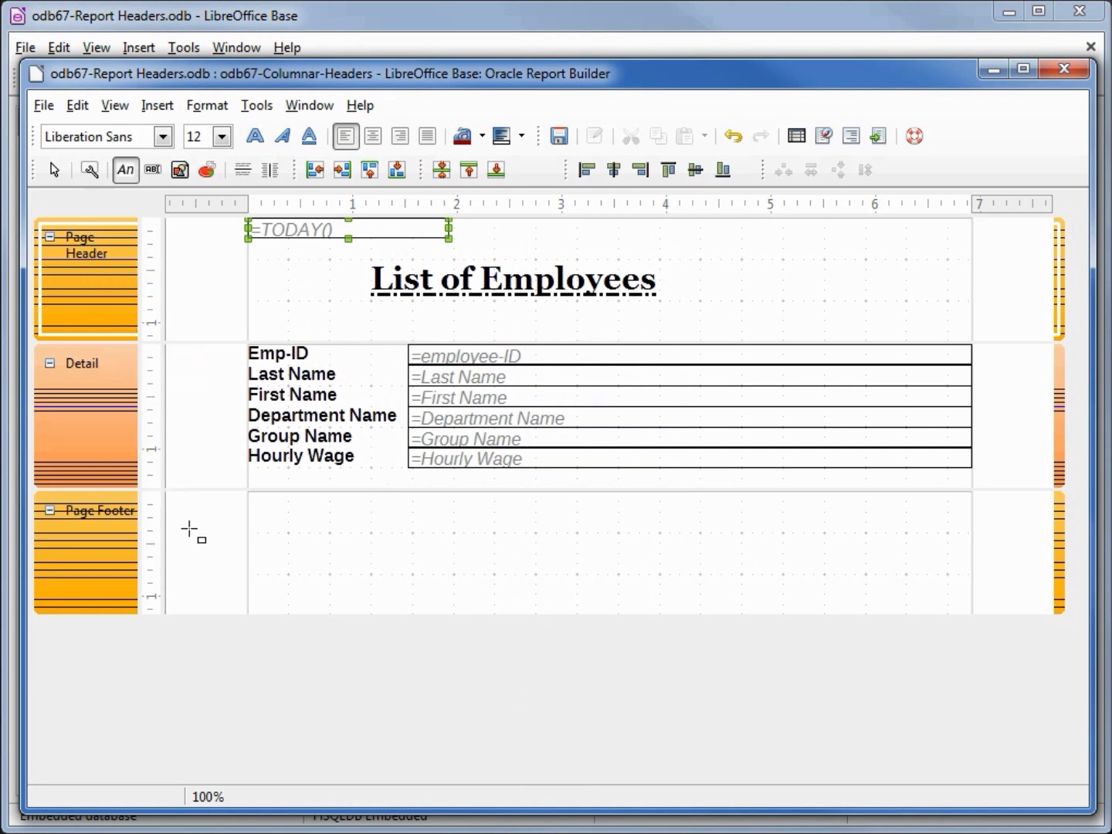
# Select the Page Footer and begin inserting another date field there.
pyautogui.click(215, 546)
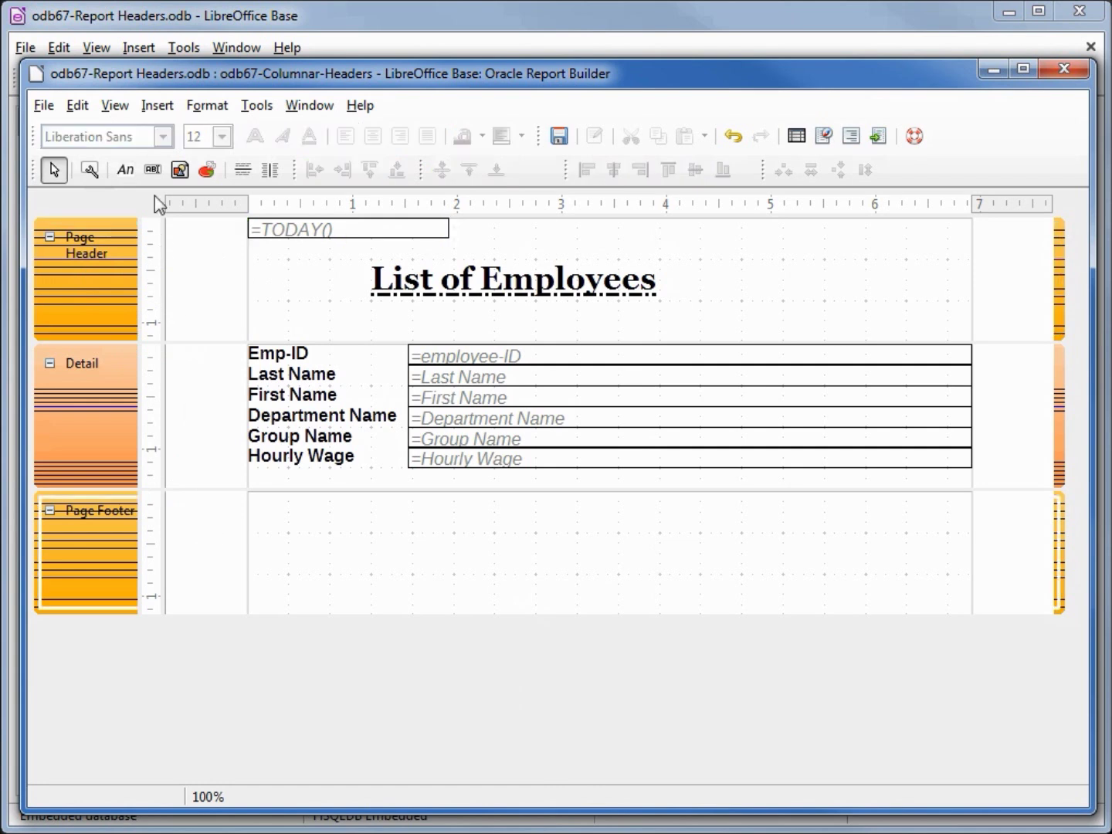
pyautogui.click(149, 112)
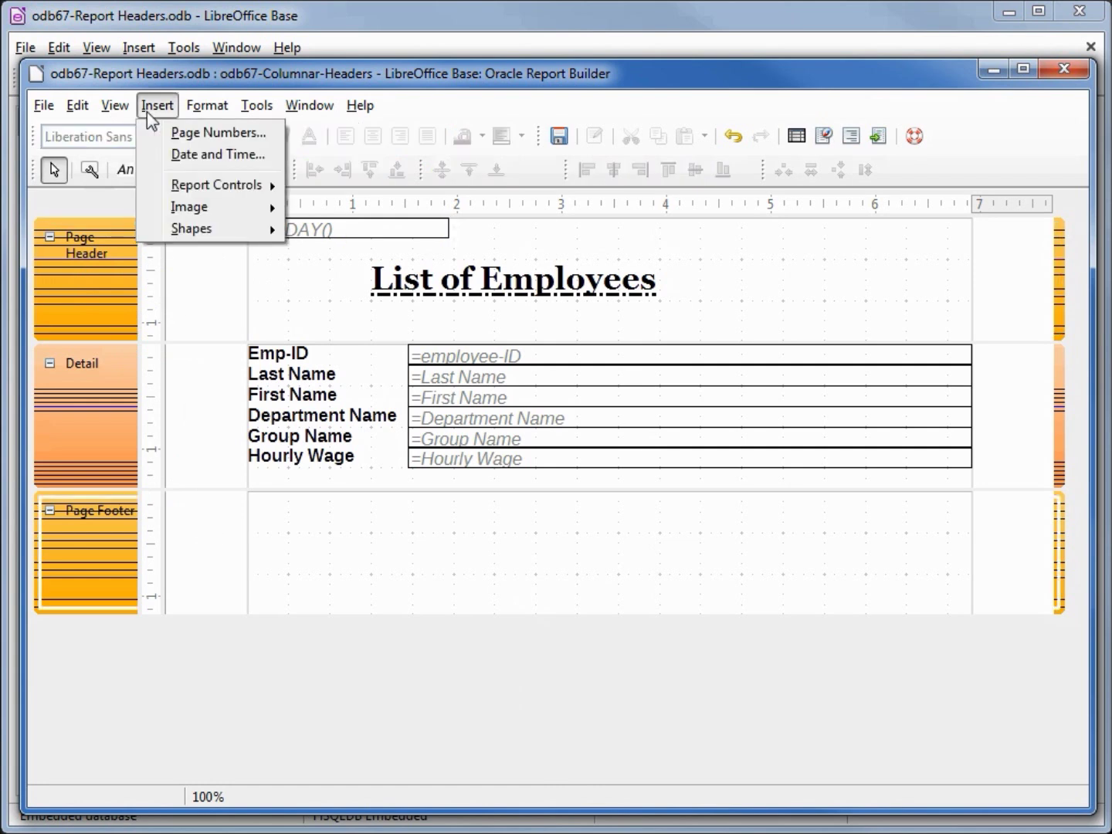
pyautogui.click(197, 154)
# Confirm the footer date field, then delete it again.
pyautogui.click(417, 379)
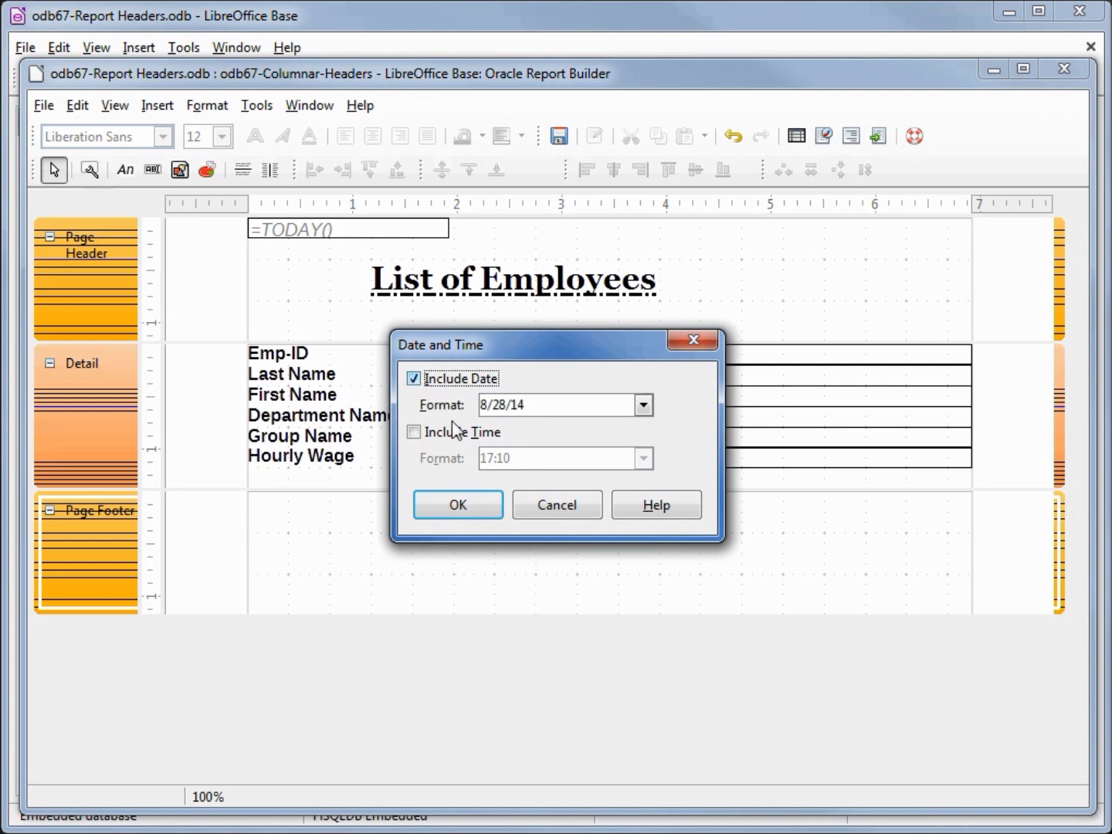
pyautogui.click(476, 511)
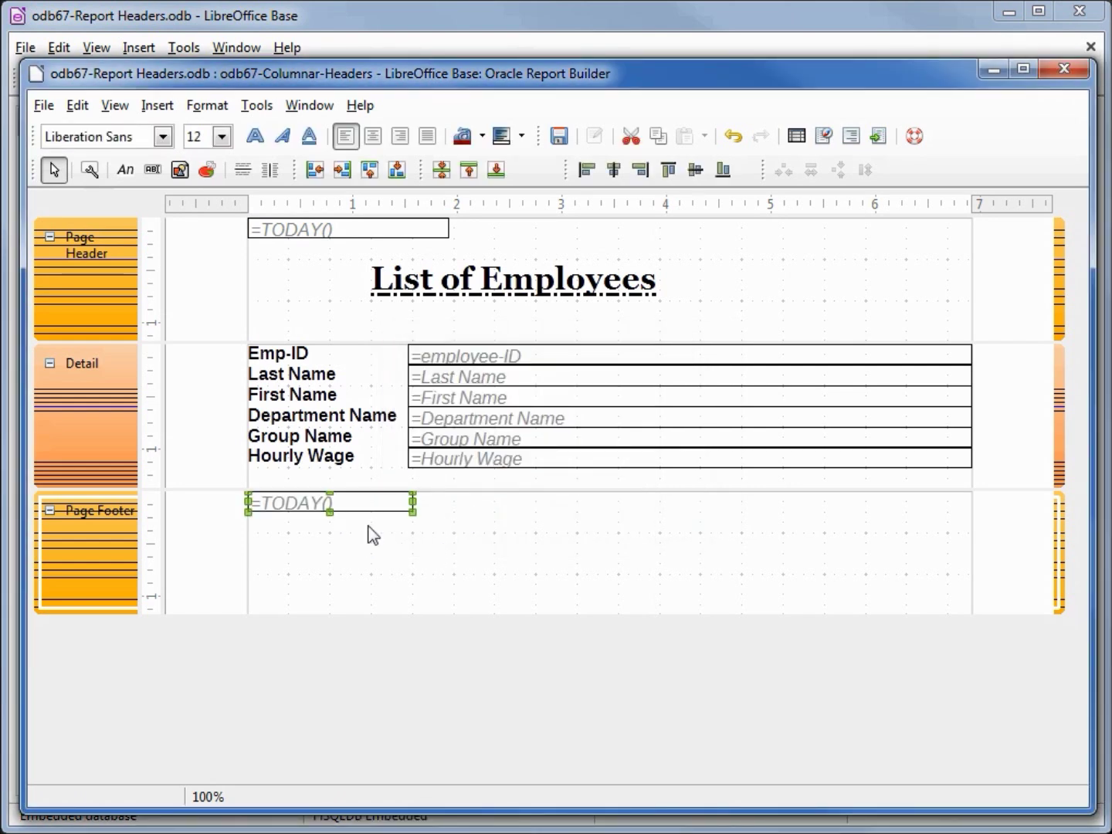
pyautogui.press('Delete')
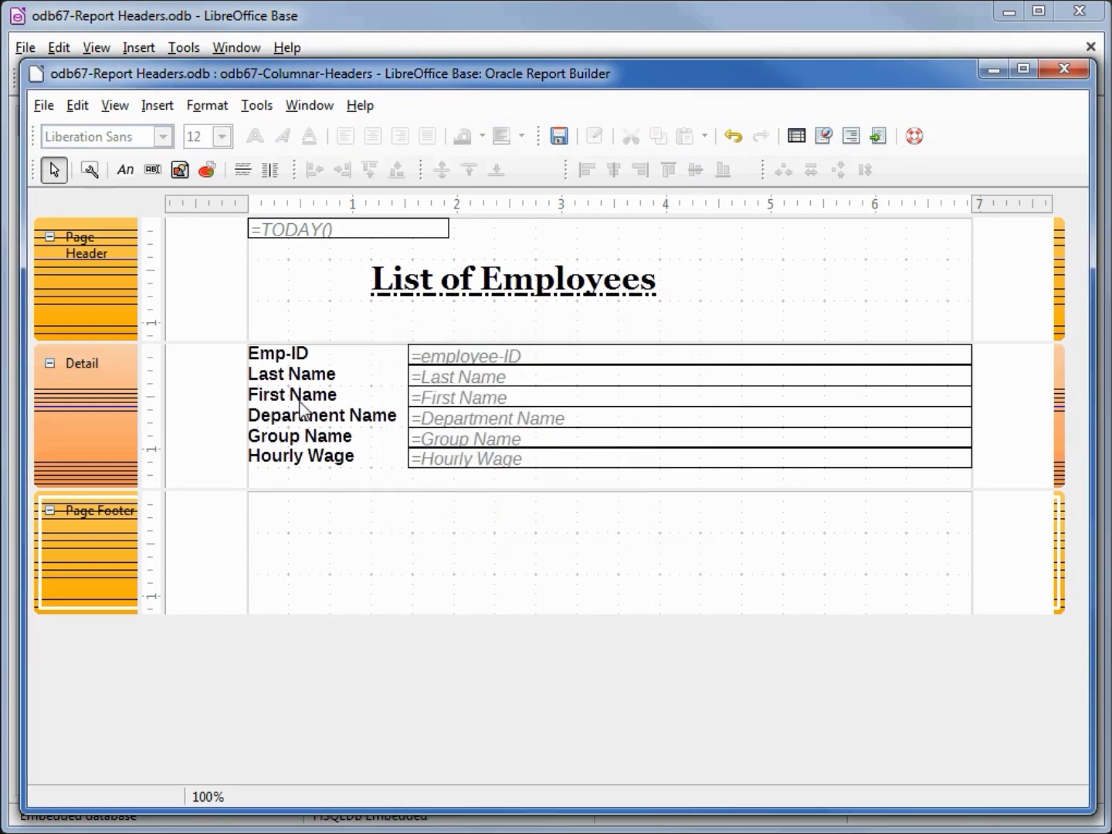
# Move the header's TODAY date field right, level with the List of Employees title.
pyautogui.moveTo(316, 232); pyautogui.dragTo(392, 240)
pyautogui.press('Right')
pyautogui.press('Right')
pyautogui.press('Right')
pyautogui.press('Right')
pyautogui.press('Right')
pyautogui.press('Right')
pyautogui.press('Right')
pyautogui.press('Right')
pyautogui.press('Right')
pyautogui.press('Right')
pyautogui.press('Right')
pyautogui.press('Right')
pyautogui.press('Right')
pyautogui.press('Right')
pyautogui.press('Right')
pyautogui.press('Right')
pyautogui.press('Right')
pyautogui.press('Right')
pyautogui.press('Right')
pyautogui.press('Right')
pyautogui.press('Right')
pyautogui.press('Right')
pyautogui.press('Right')
pyautogui.press('Right')
pyautogui.press('Right')
pyautogui.press('Right')
pyautogui.press('Right')
pyautogui.press('Right')
pyautogui.press('Right')
pyautogui.press('Right')
pyautogui.press('Down')
pyautogui.press('Down')
pyautogui.press('Down')
pyautogui.press('Down')
pyautogui.press('Down')
pyautogui.press('Down')
pyautogui.press('Down')
pyautogui.press('Down')
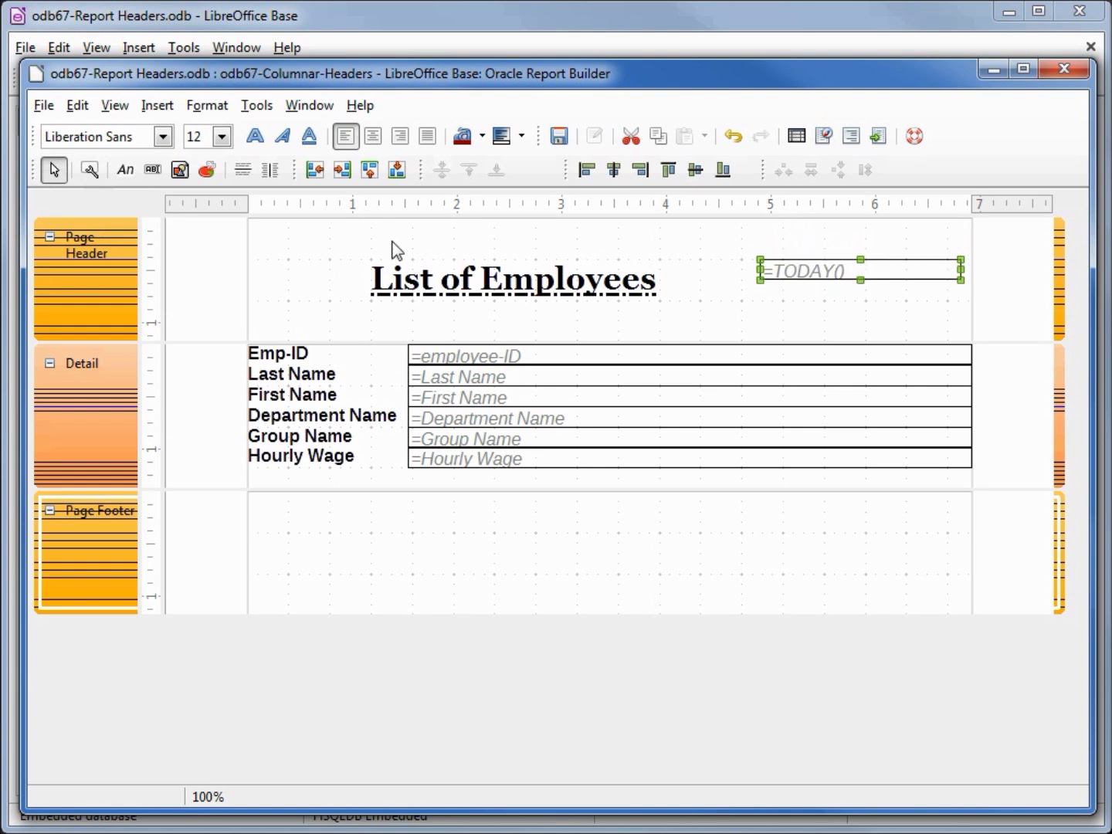
pyautogui.click(157, 106)
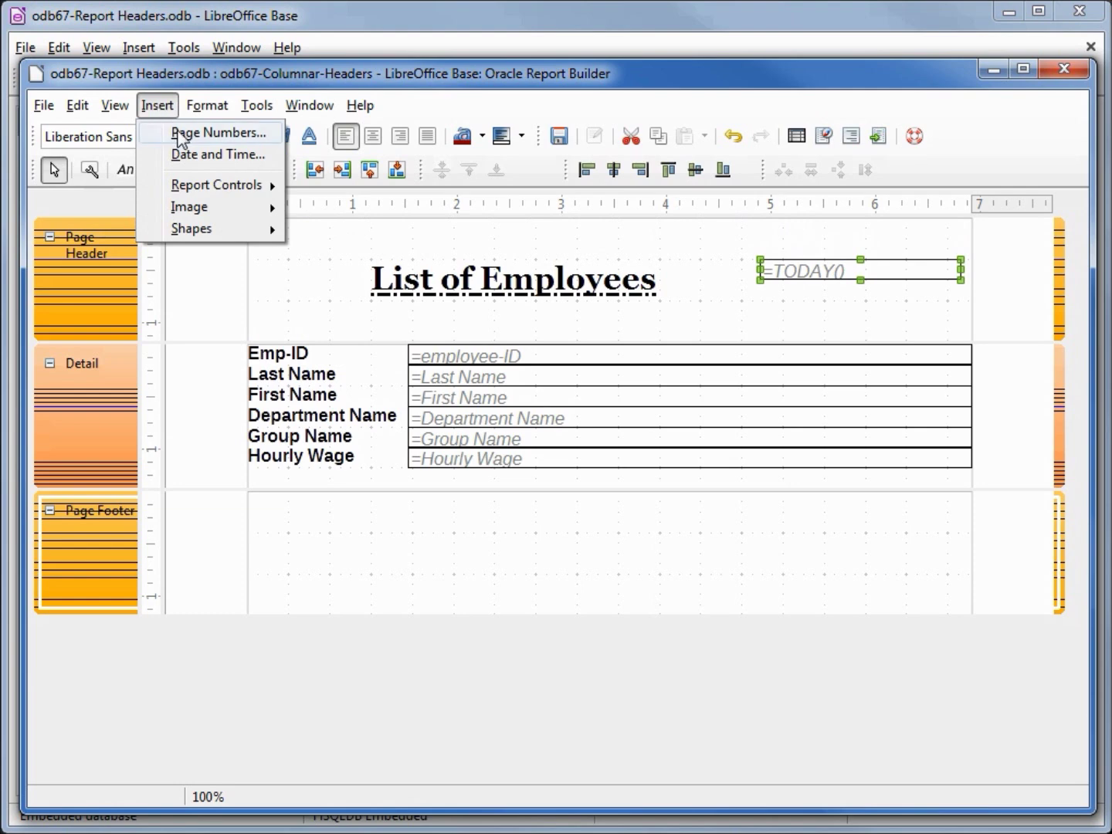
# Add a centred 'Page N of M' page number to the footer and run the report.
pyautogui.click(179, 135)
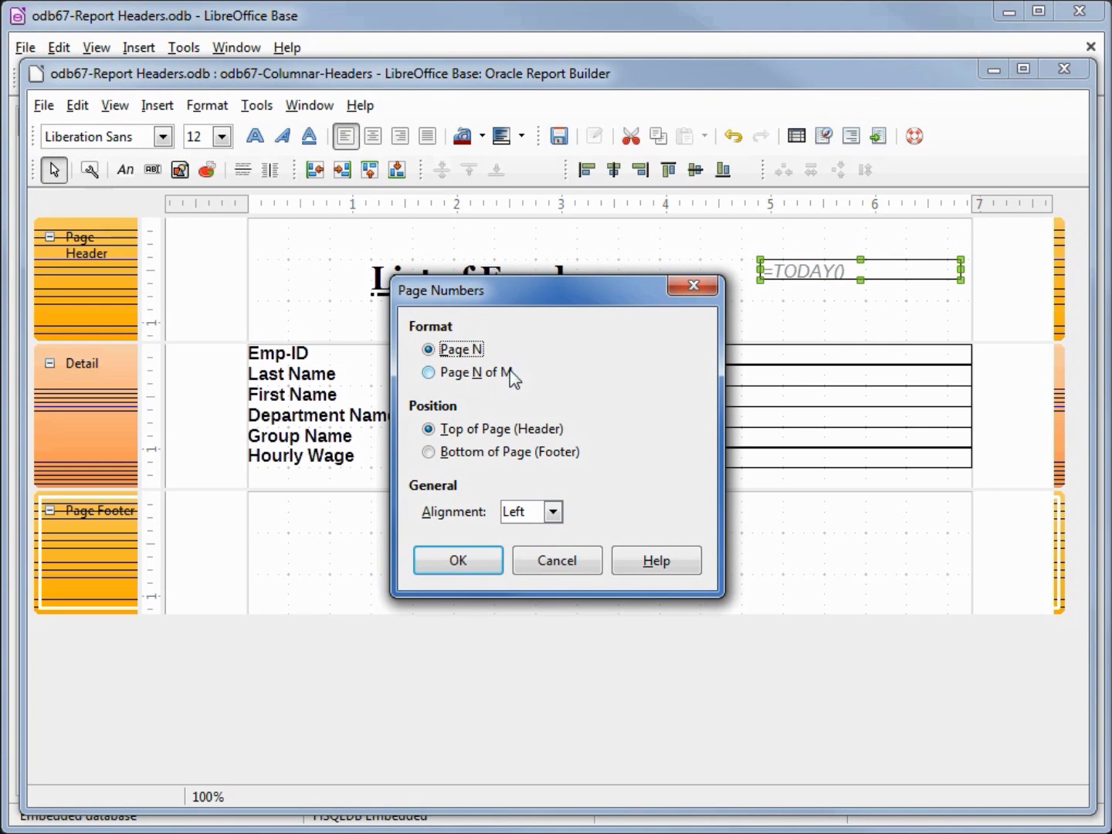
pyautogui.click(428, 373)
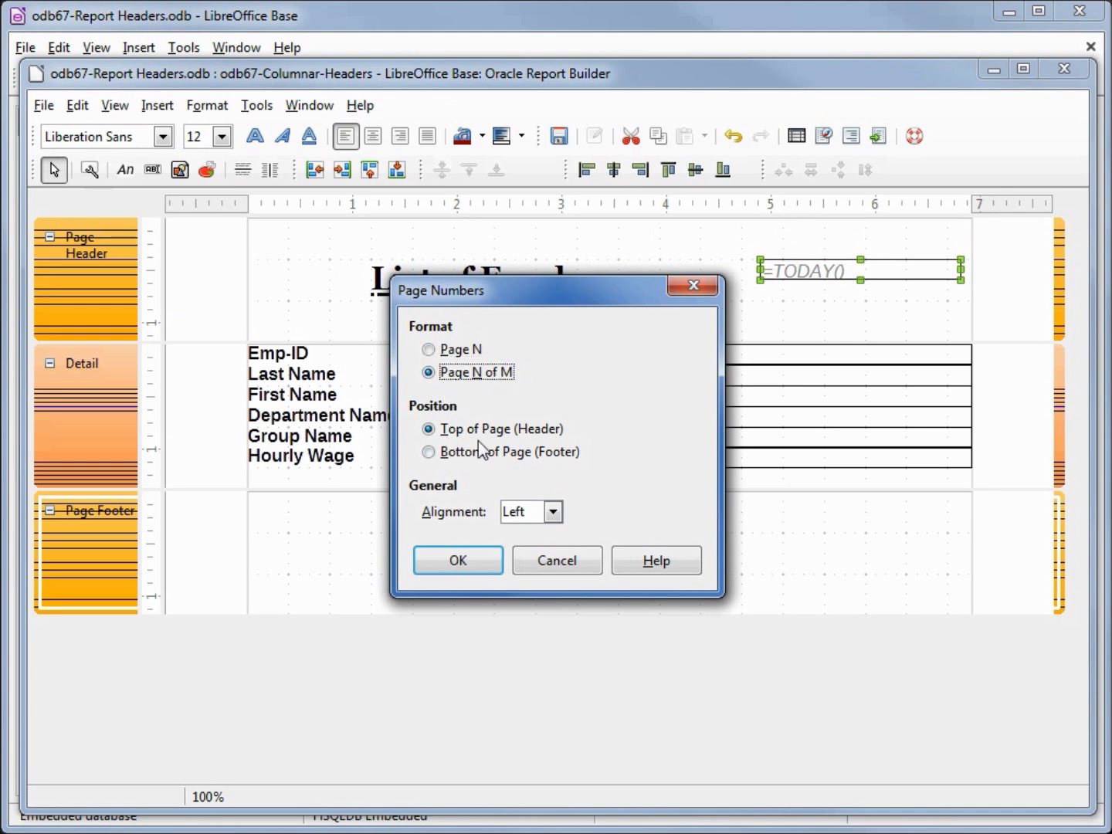
pyautogui.click(428, 453)
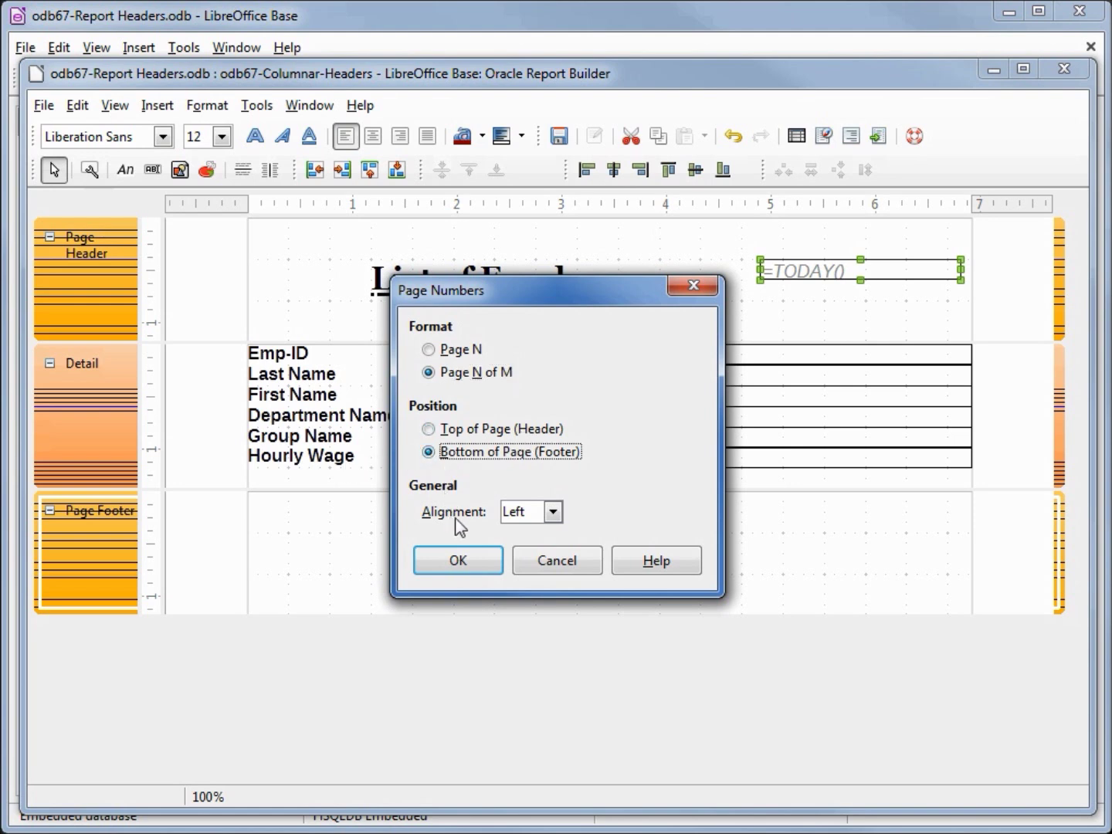
pyautogui.click(553, 512)
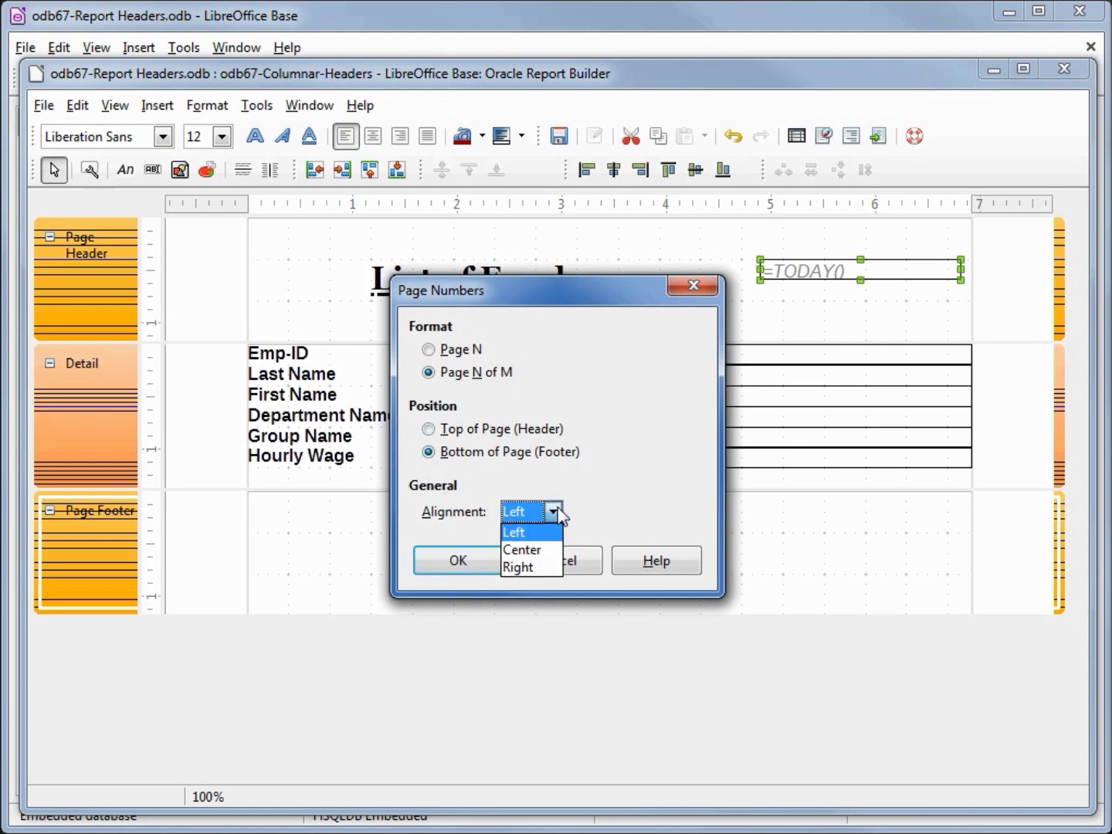
pyautogui.click(536, 551)
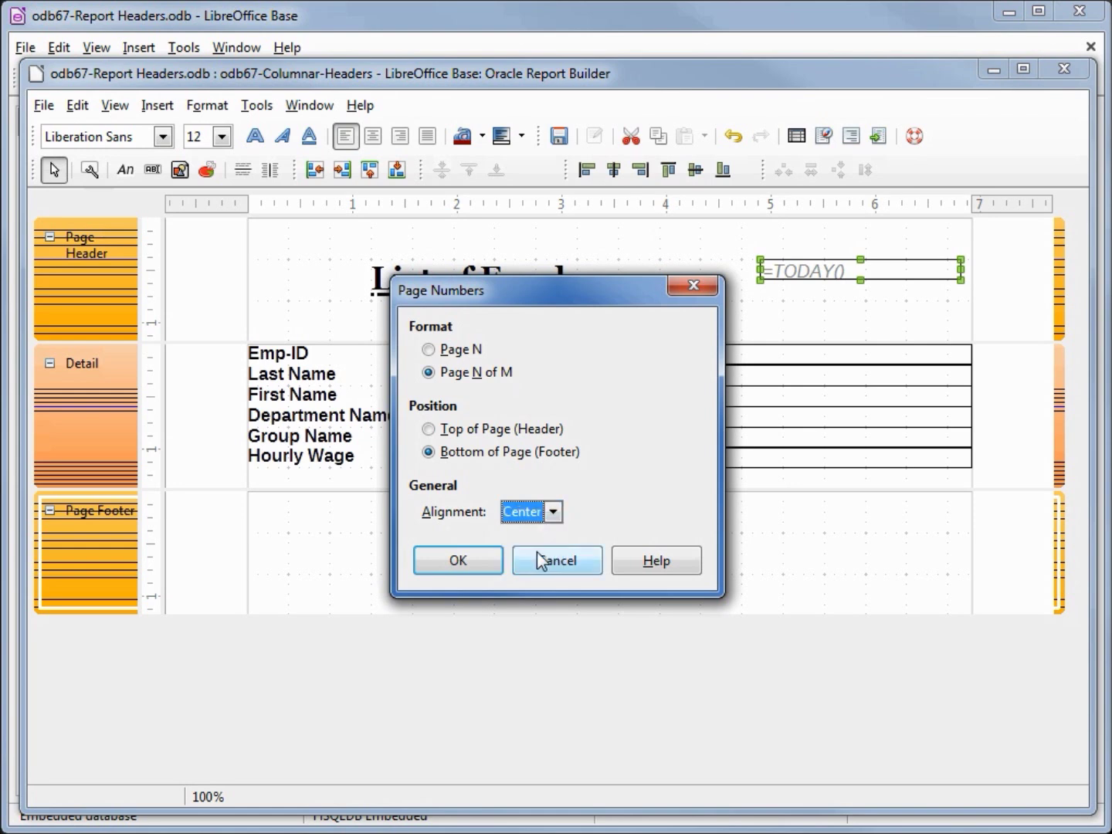
pyautogui.click(459, 560)
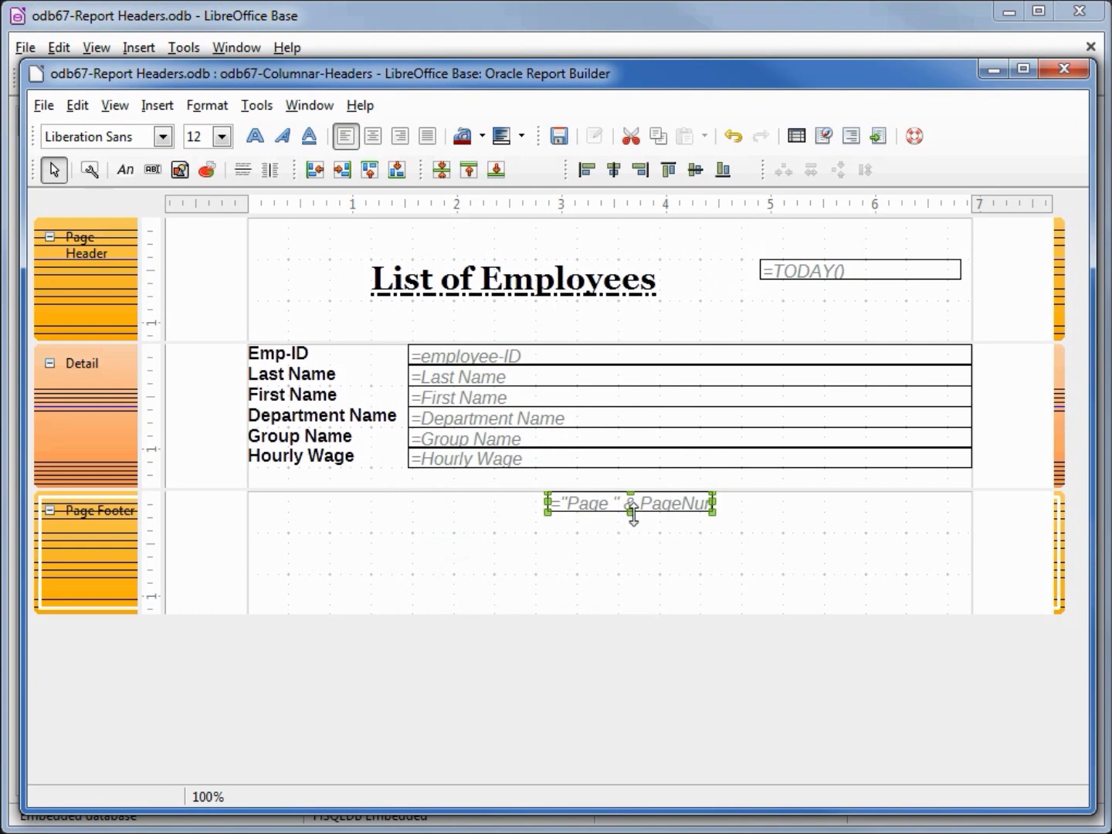
pyautogui.click(882, 136)
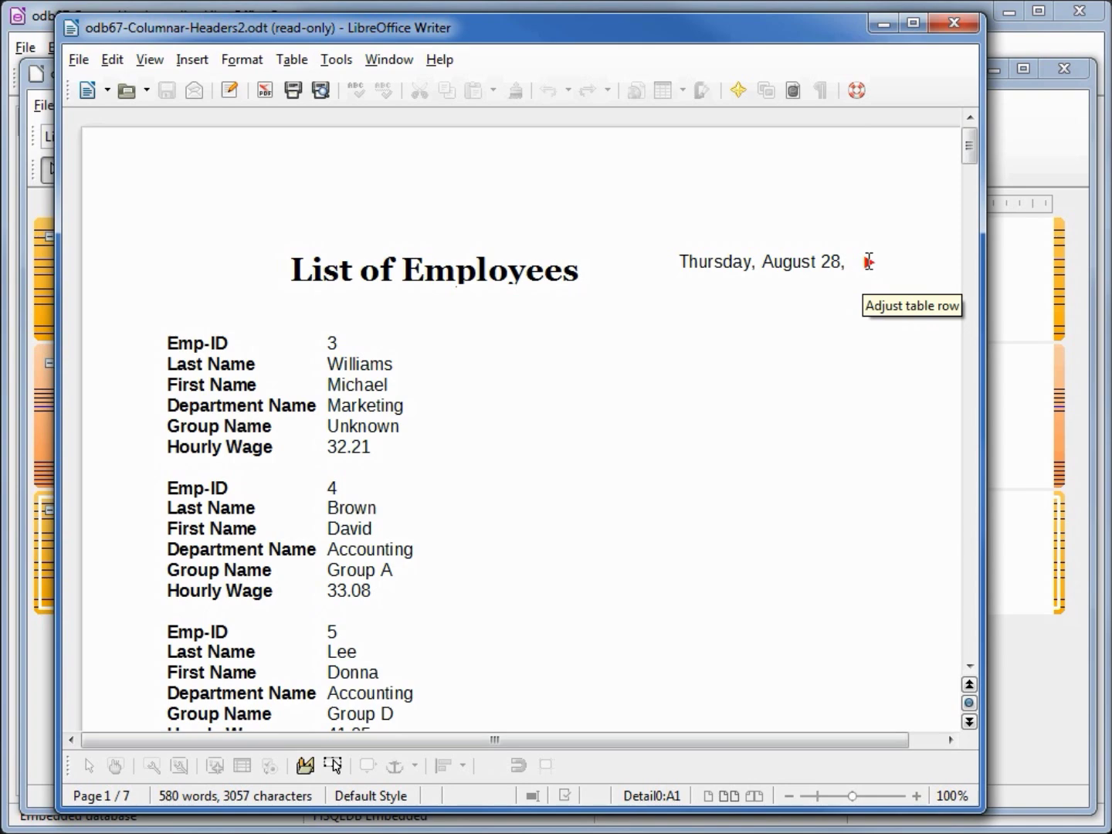
# Scroll the 7-page Writer output to check the title's date and the 'Page 1 of 7' footer, then close it.
pyautogui.moveTo(970, 149); pyautogui.dragTo(971, 204)
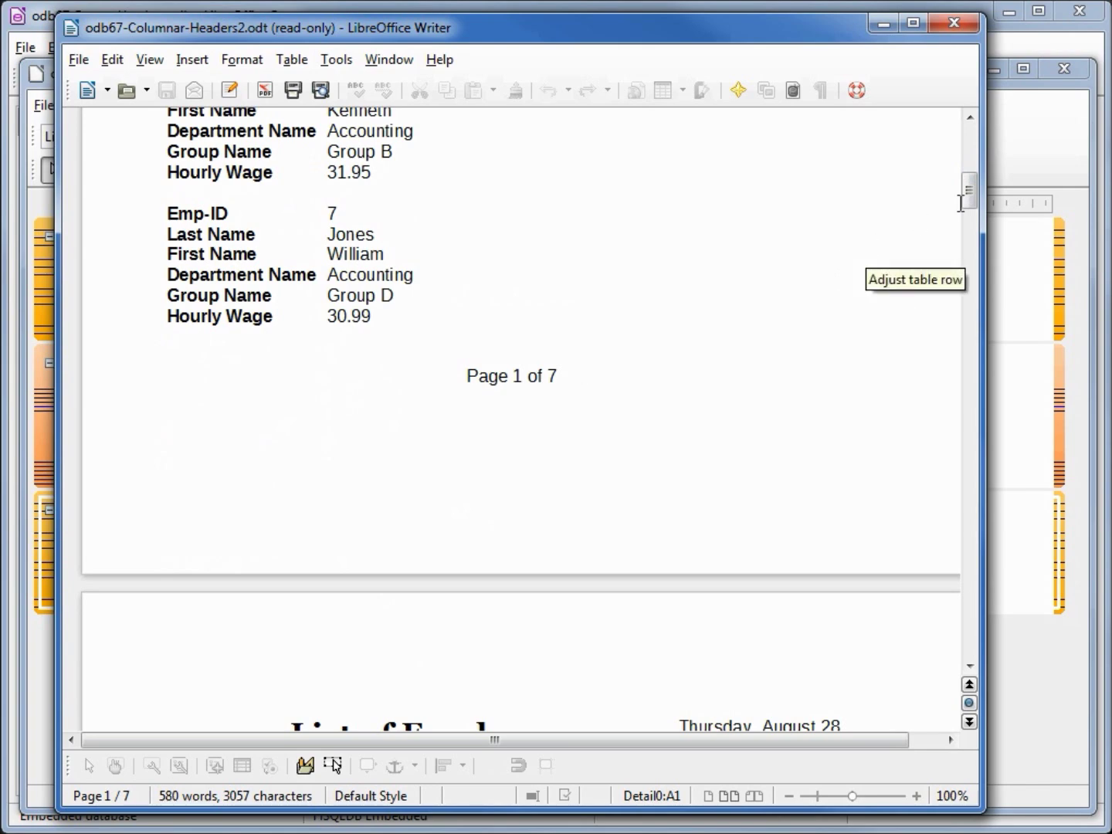
pyautogui.moveTo(970, 192); pyautogui.dragTo(972, 49)
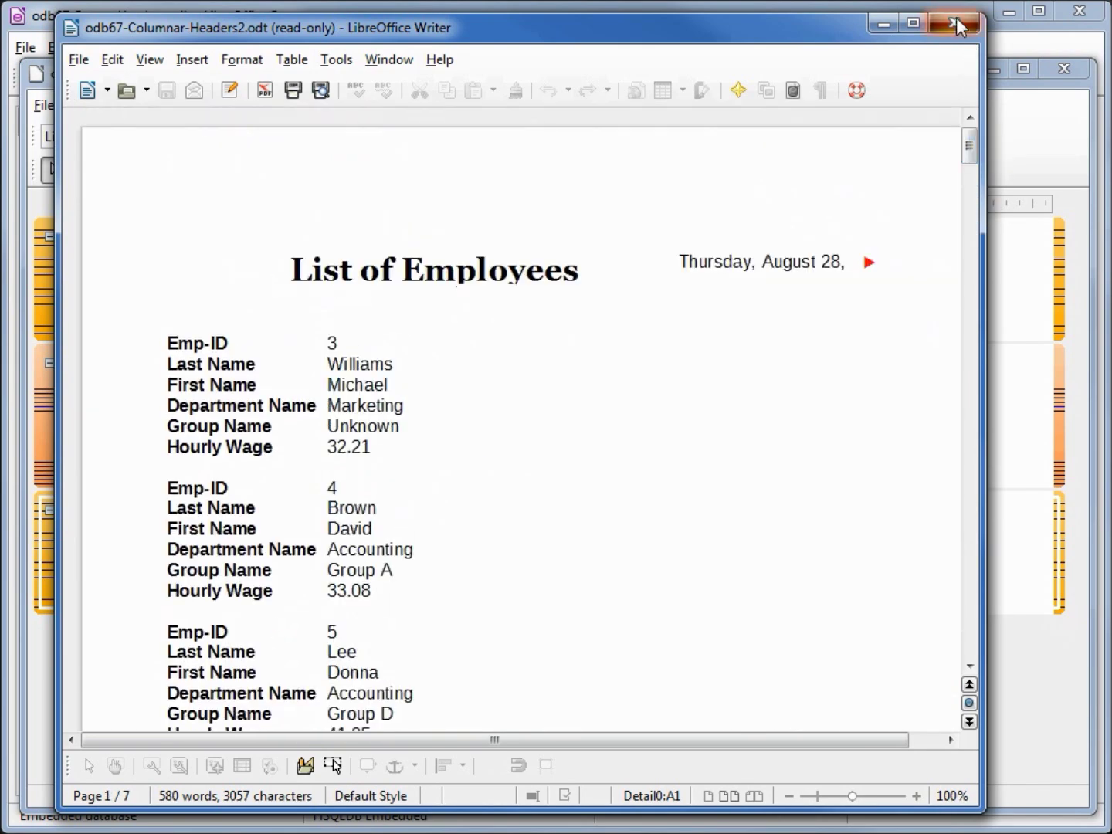
pyautogui.click(955, 24)
# Widen the =TODAY() date field to both the right and the left.
pyautogui.click(911, 268)
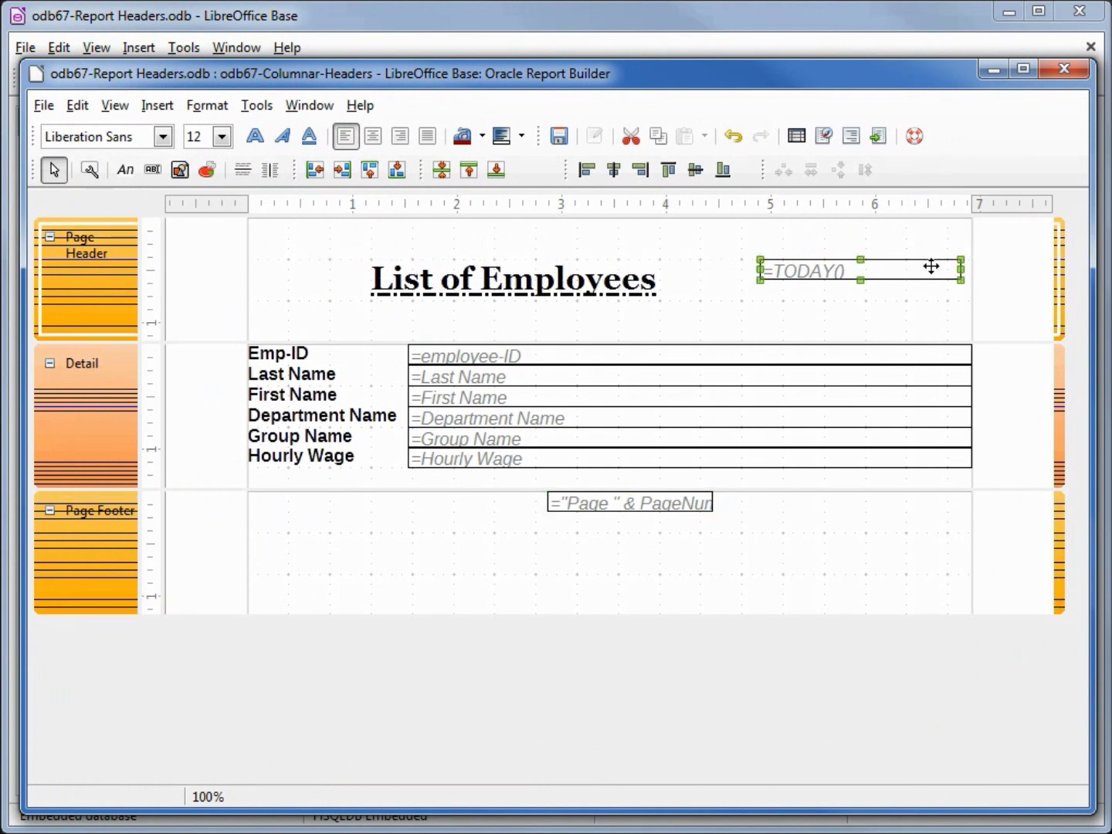
pyautogui.moveTo(963, 270); pyautogui.dragTo(971, 269)
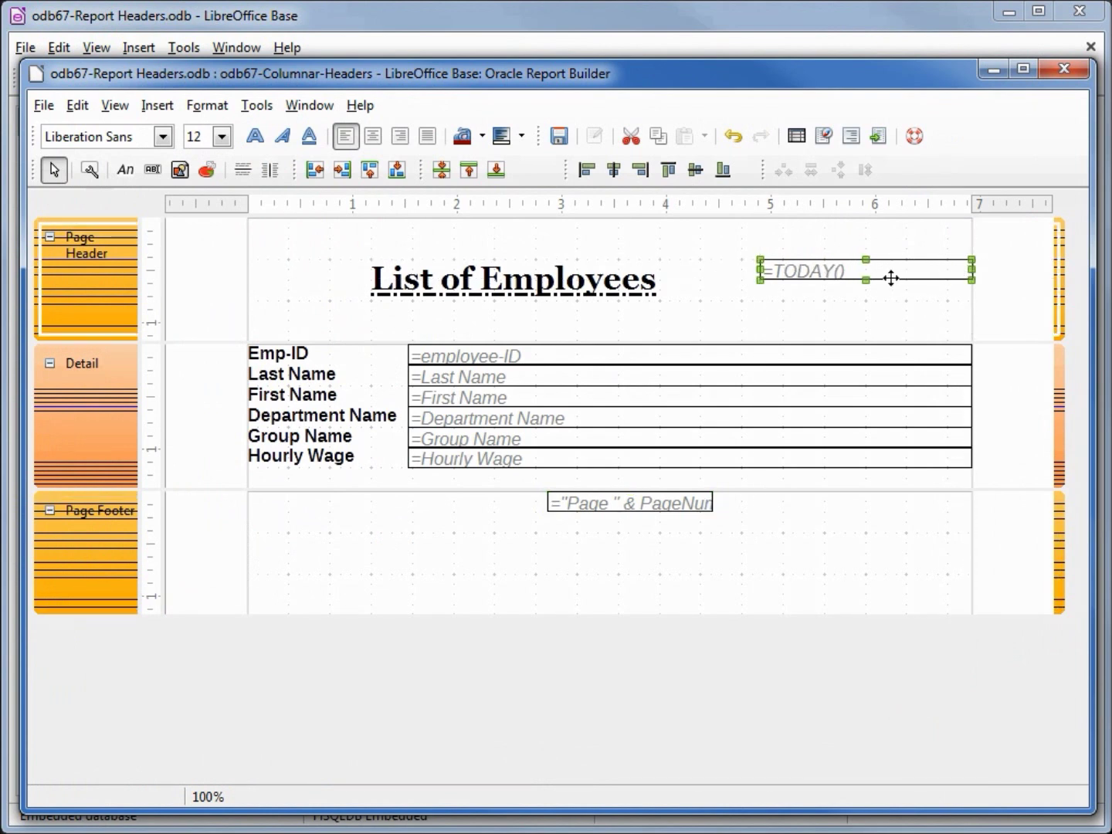
pyautogui.moveTo(758, 266); pyautogui.dragTo(732, 267)
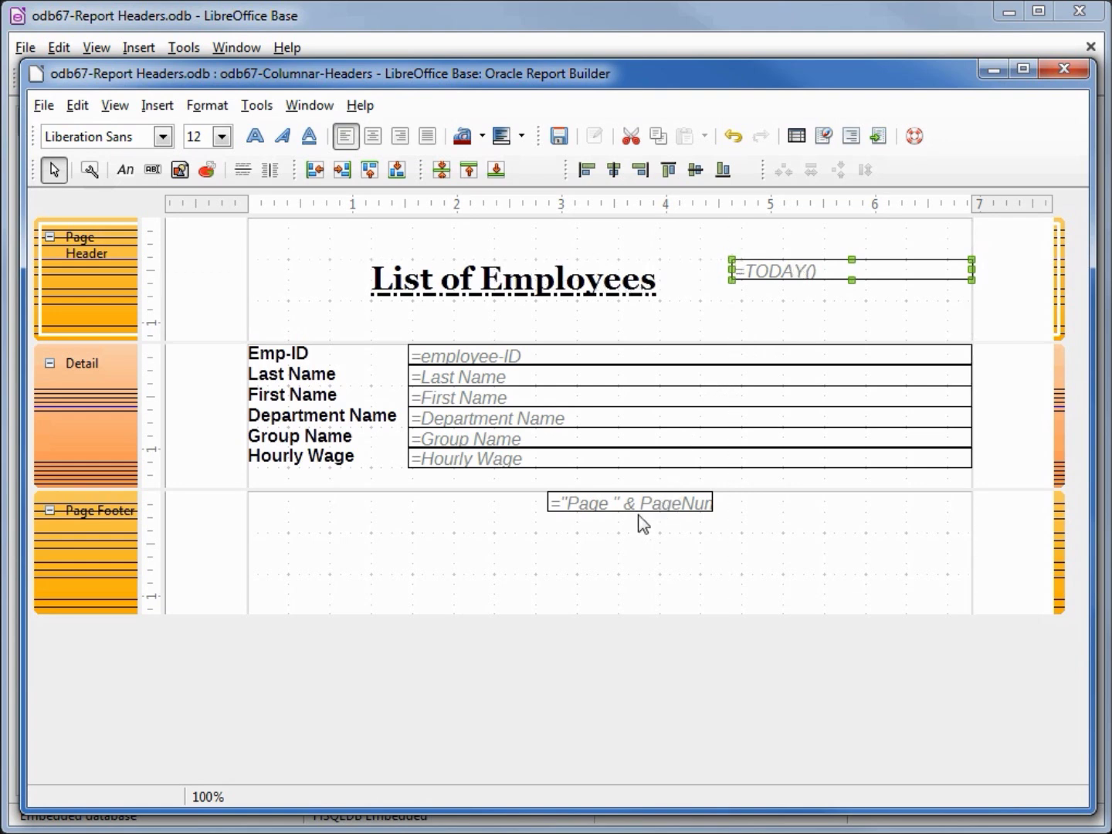
# Set the =TODAY() and page-number footer fields to Georgia, then save the report design.
pyautogui.keyDown('shift'); pyautogui.click(610, 505); pyautogui.keyUp('shift')
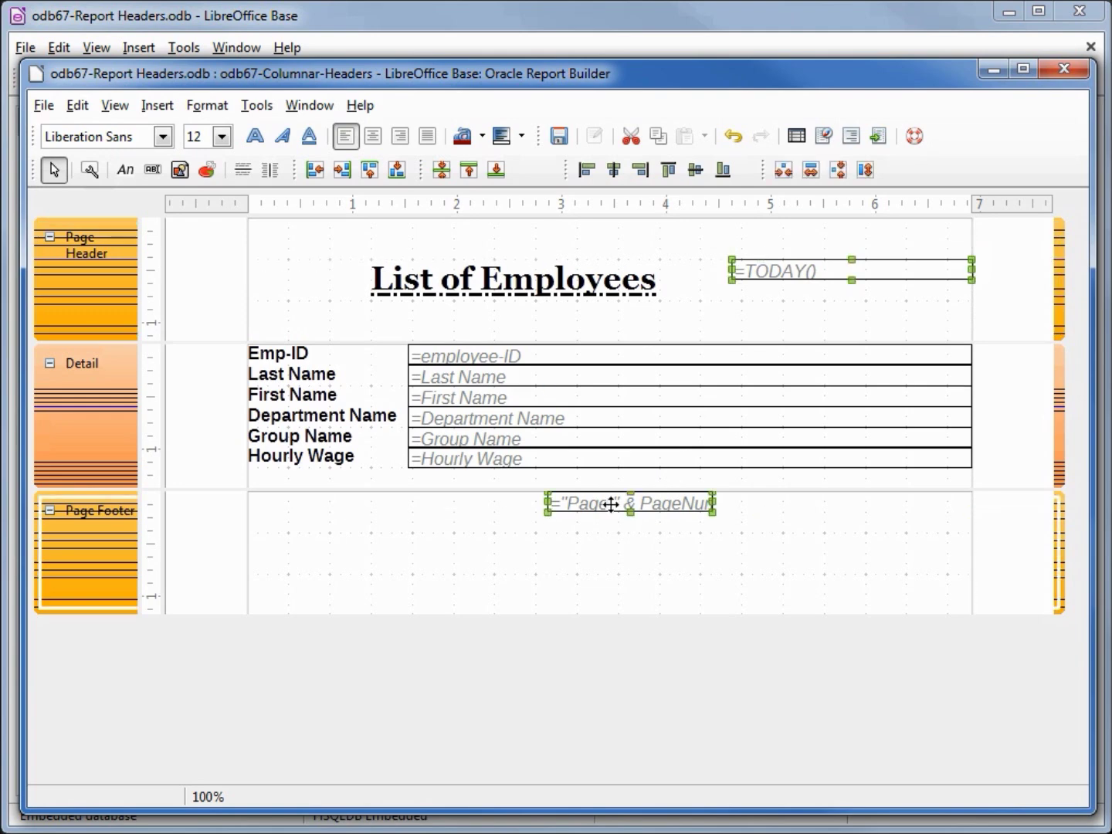
pyautogui.click(89, 171)
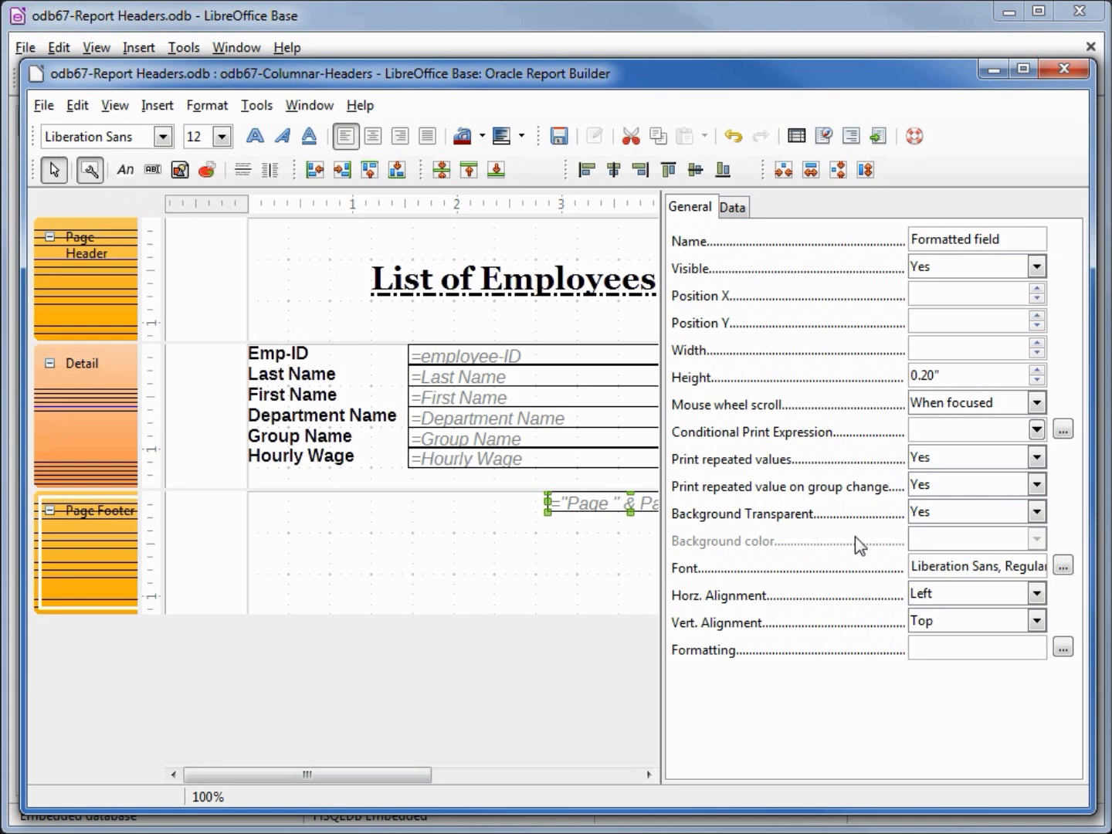
pyautogui.click(1060, 570)
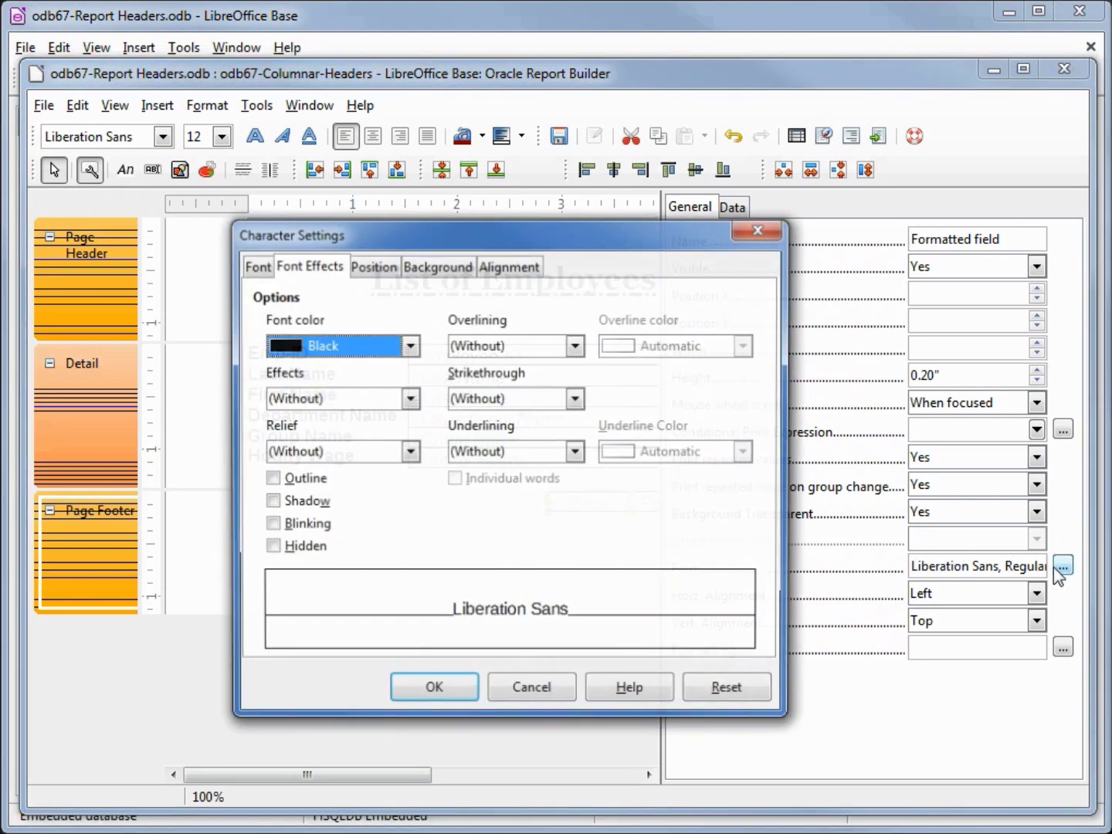
pyautogui.click(261, 267)
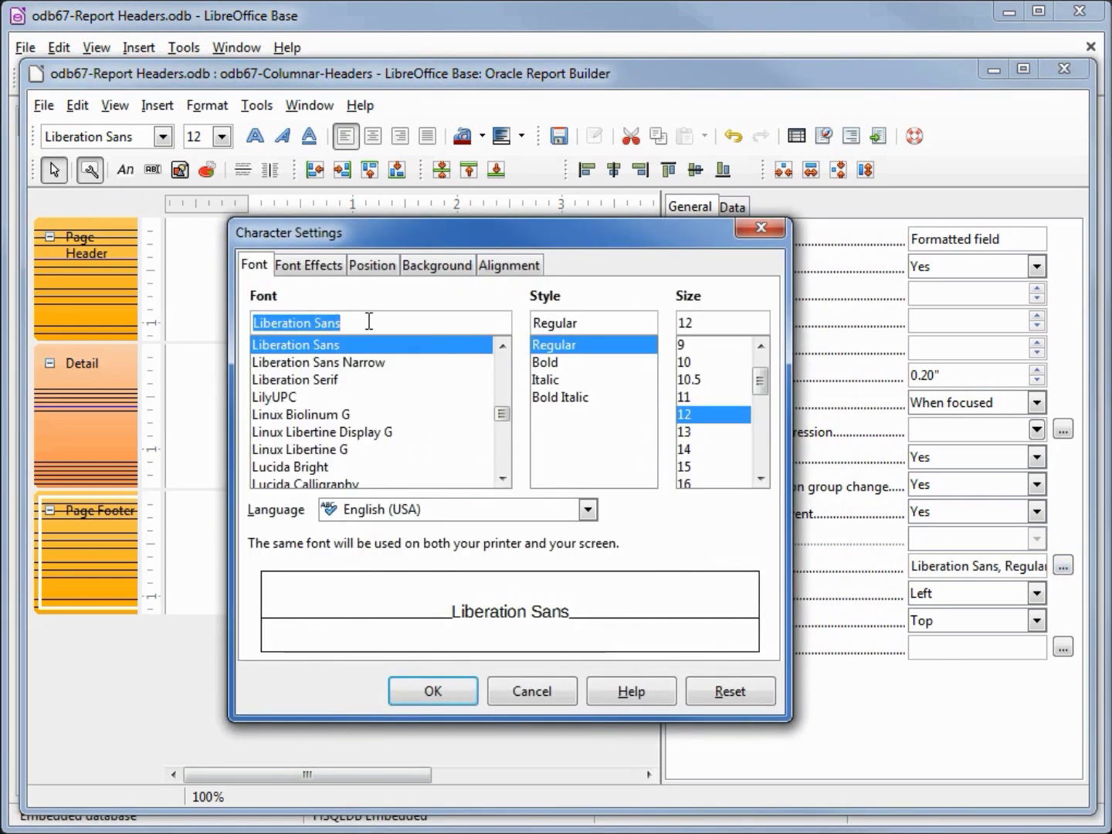
pyautogui.write('Georgia')
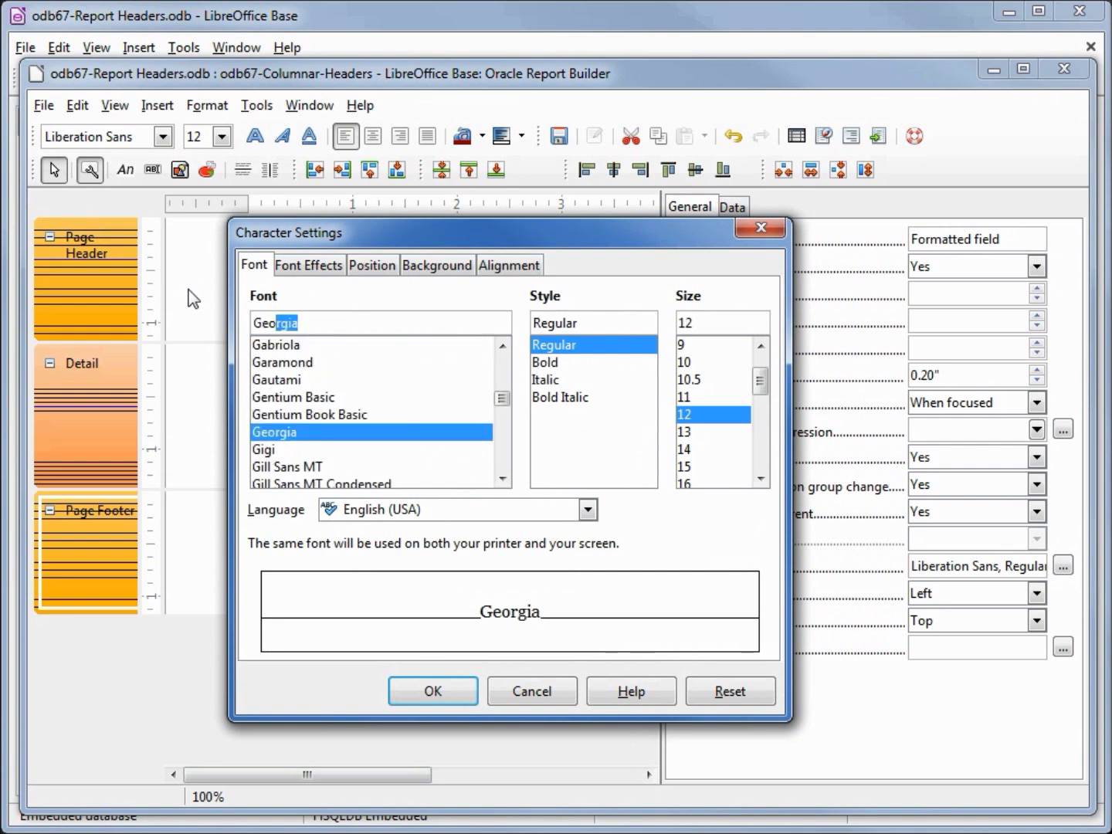
pyautogui.press('Tab')
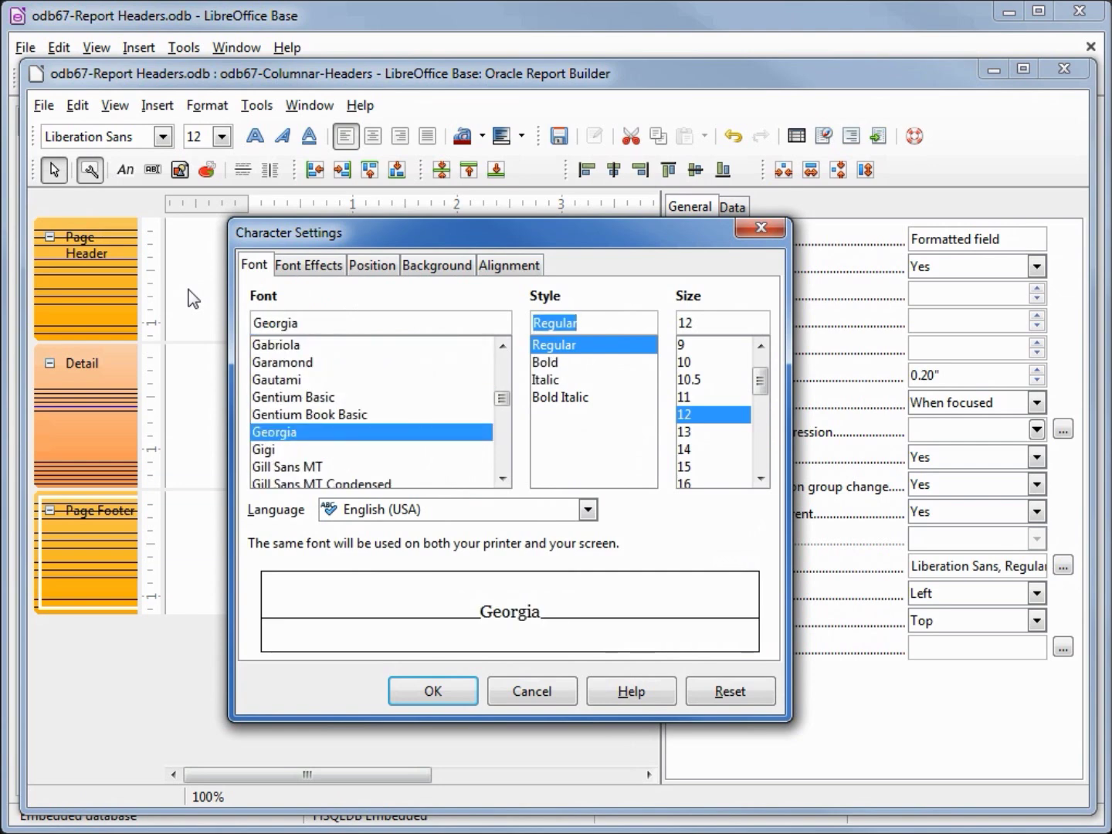
pyautogui.click(437, 696)
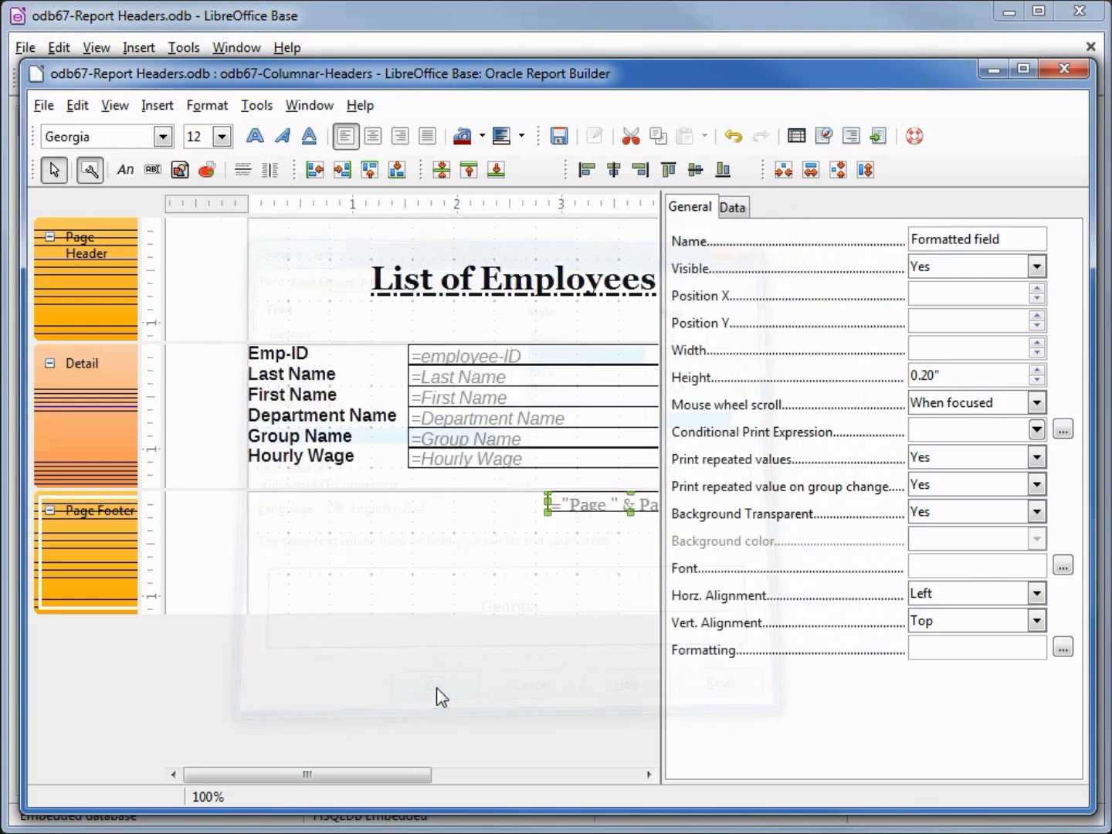
pyautogui.click(562, 144)
pyautogui.moveTo(538, 80); pyautogui.dragTo(542, 154)
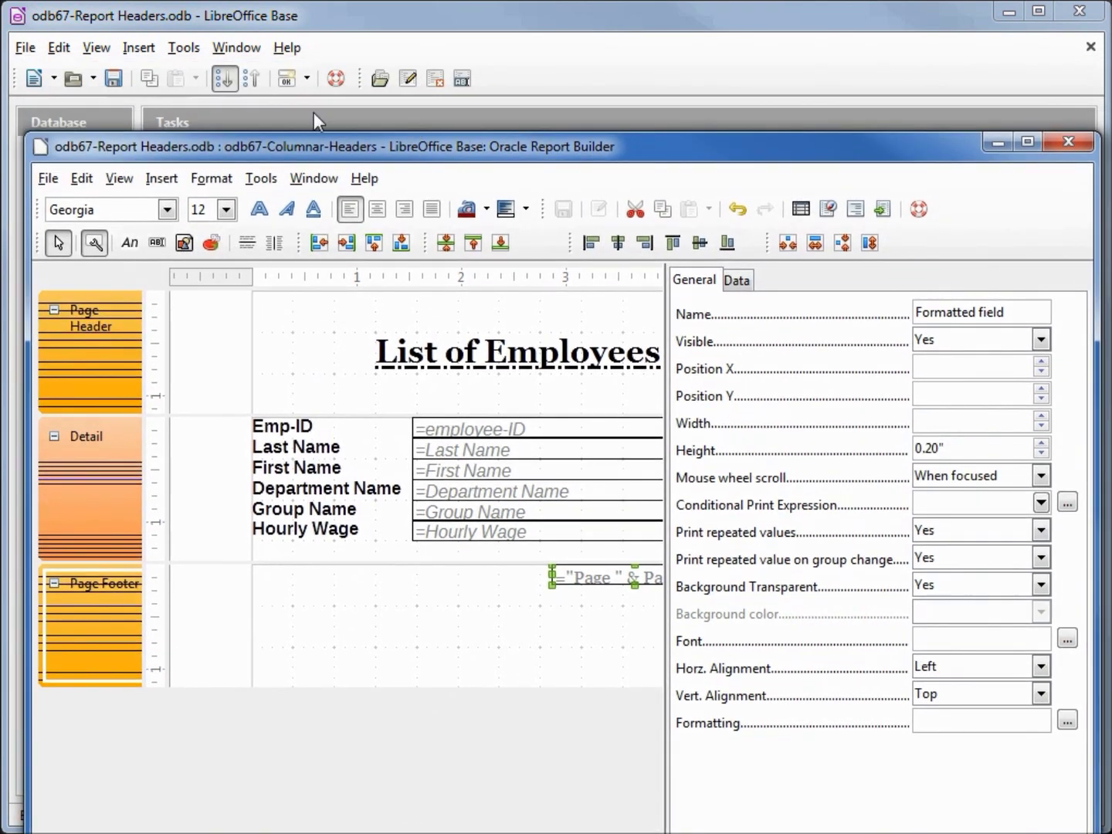
pyautogui.click(113, 74)
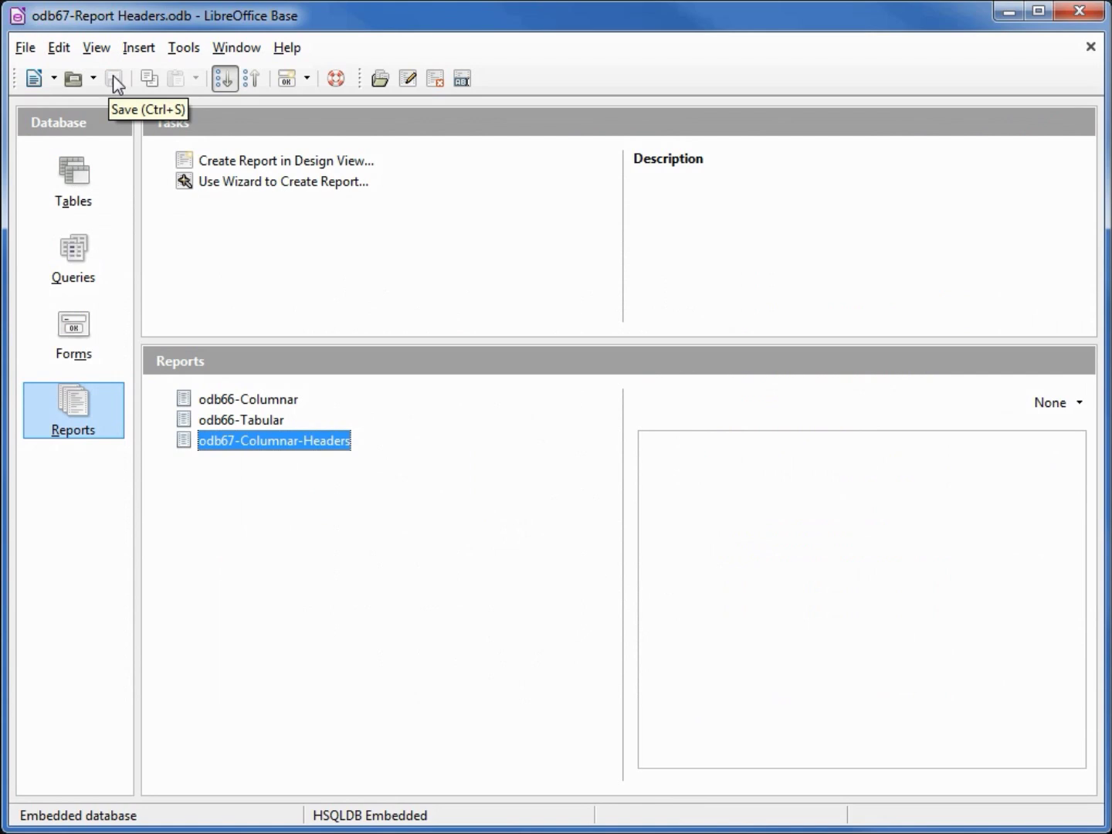
pyautogui.hotkey('alt', 'Tab')
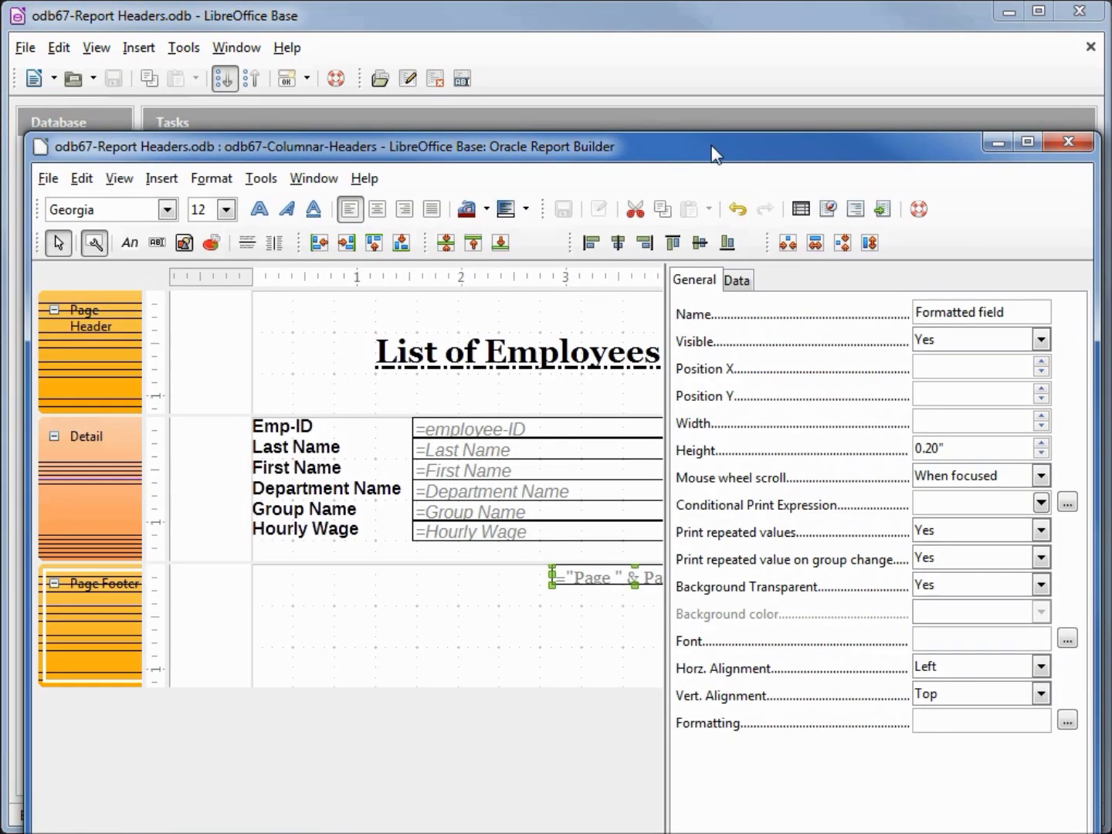
pyautogui.click(878, 217)
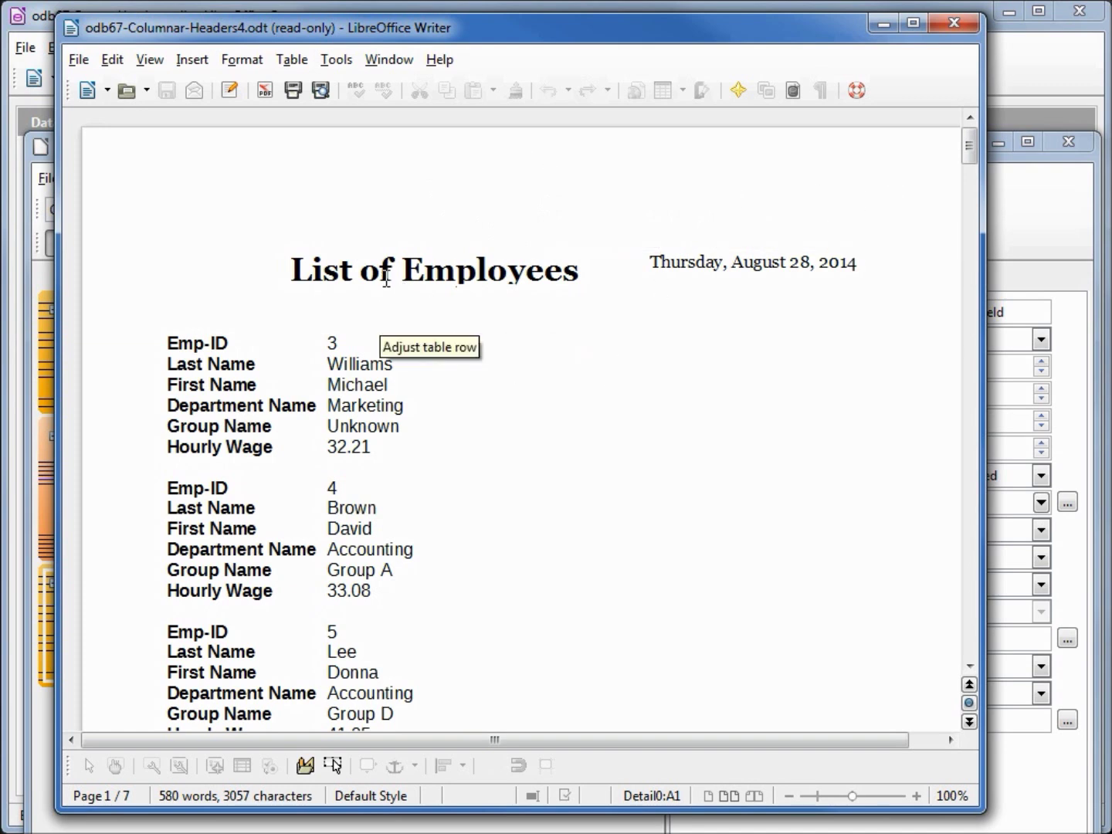
pyautogui.moveTo(969, 163)
pyautogui.mouseDown()
pyautogui.moveTo(969, 227)
pyautogui.moveTo(970, 191)
pyautogui.mouseUp()
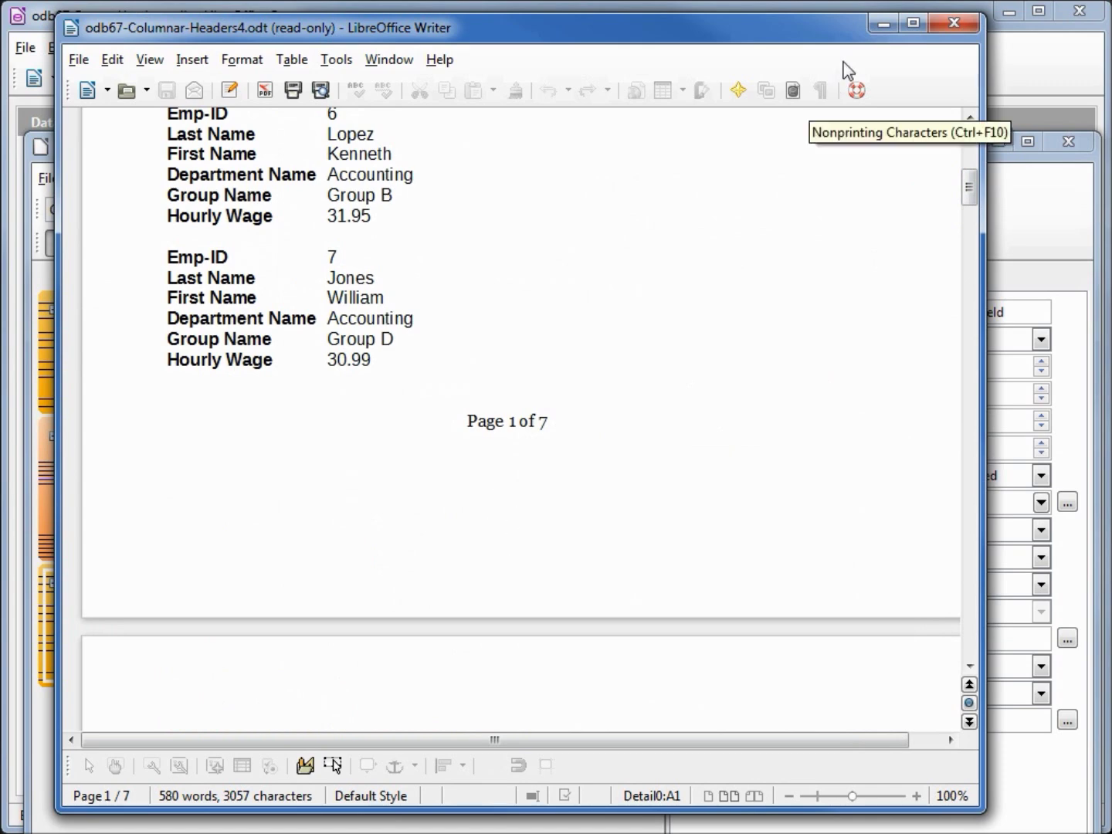
pyautogui.click(940, 24)
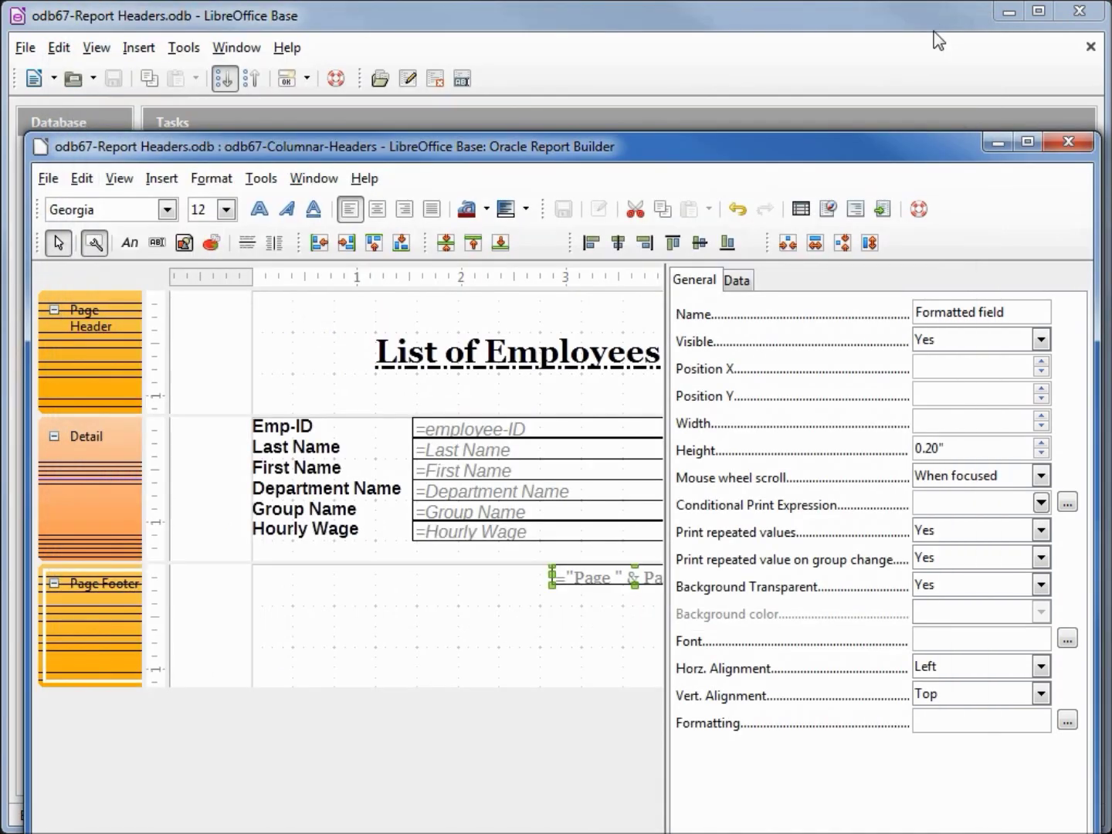
# In Format > Page, change the top and bottom margins from 0.79" to 0.50".
pyautogui.click(193, 181)
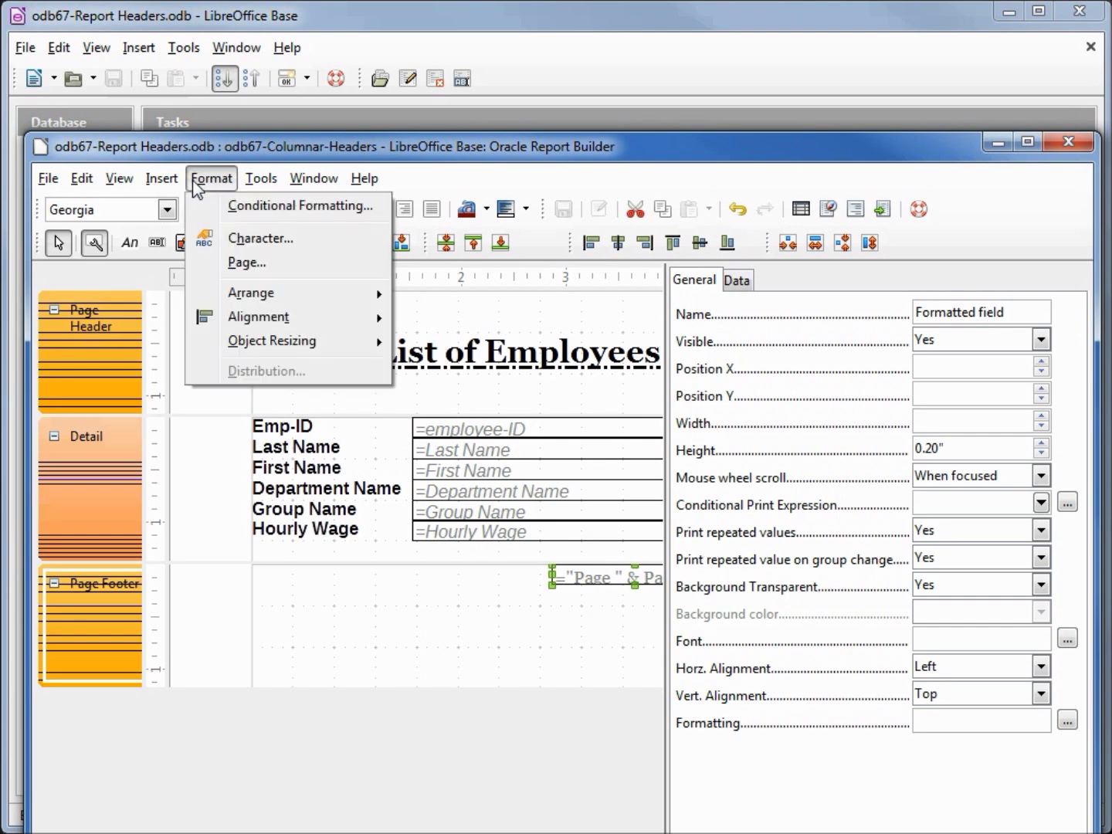
pyautogui.click(243, 271)
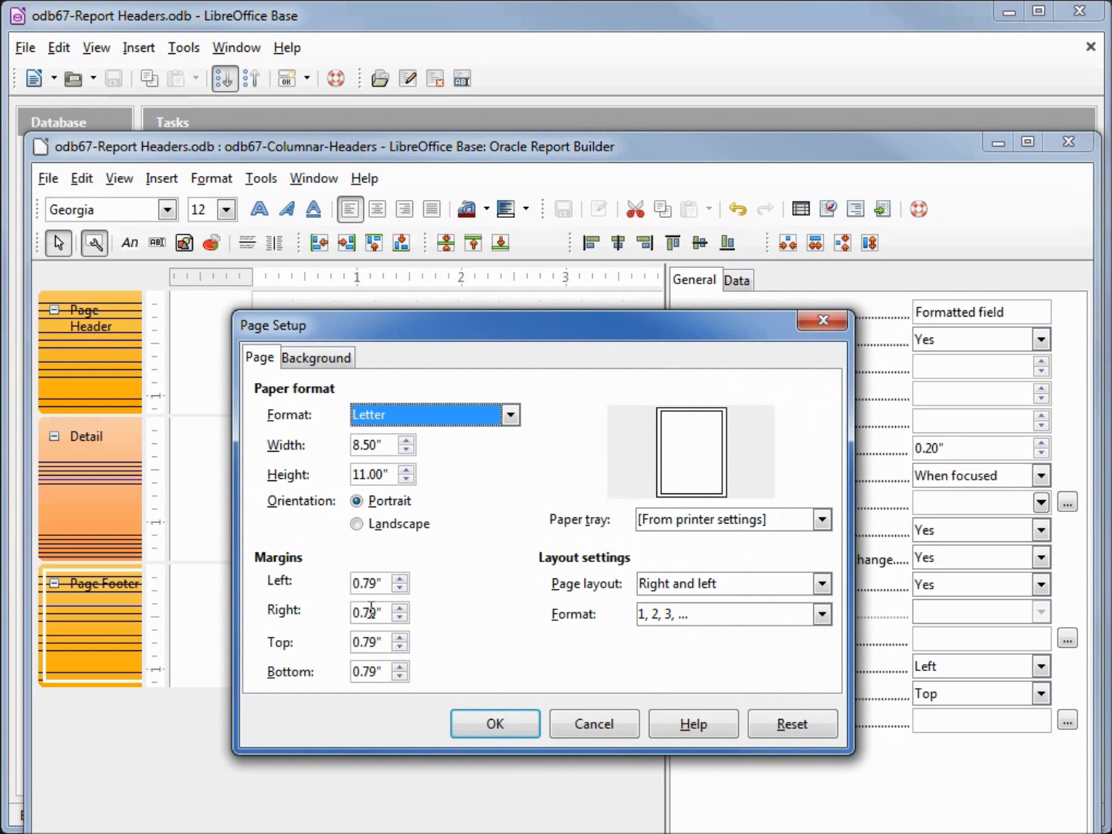
pyautogui.click(379, 642)
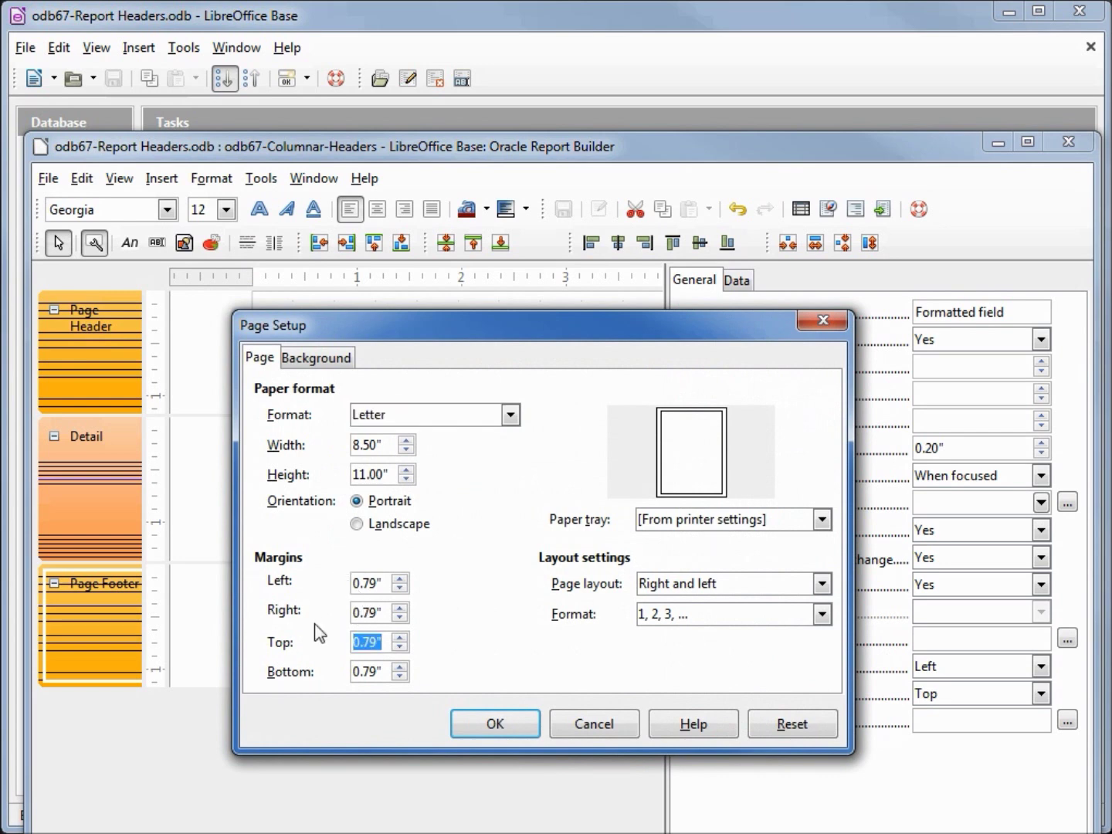
pyautogui.write('.5')
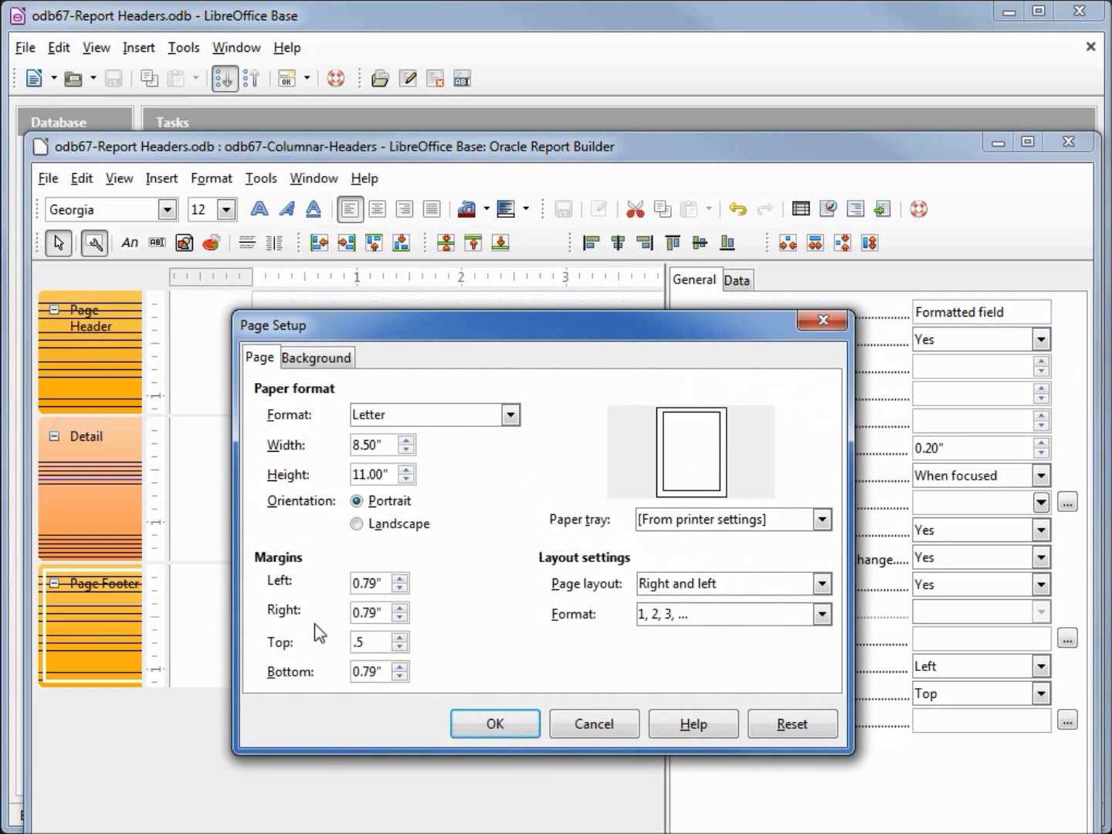
pyautogui.press('Tab')
pyautogui.write('.5')
pyautogui.press('Tab')
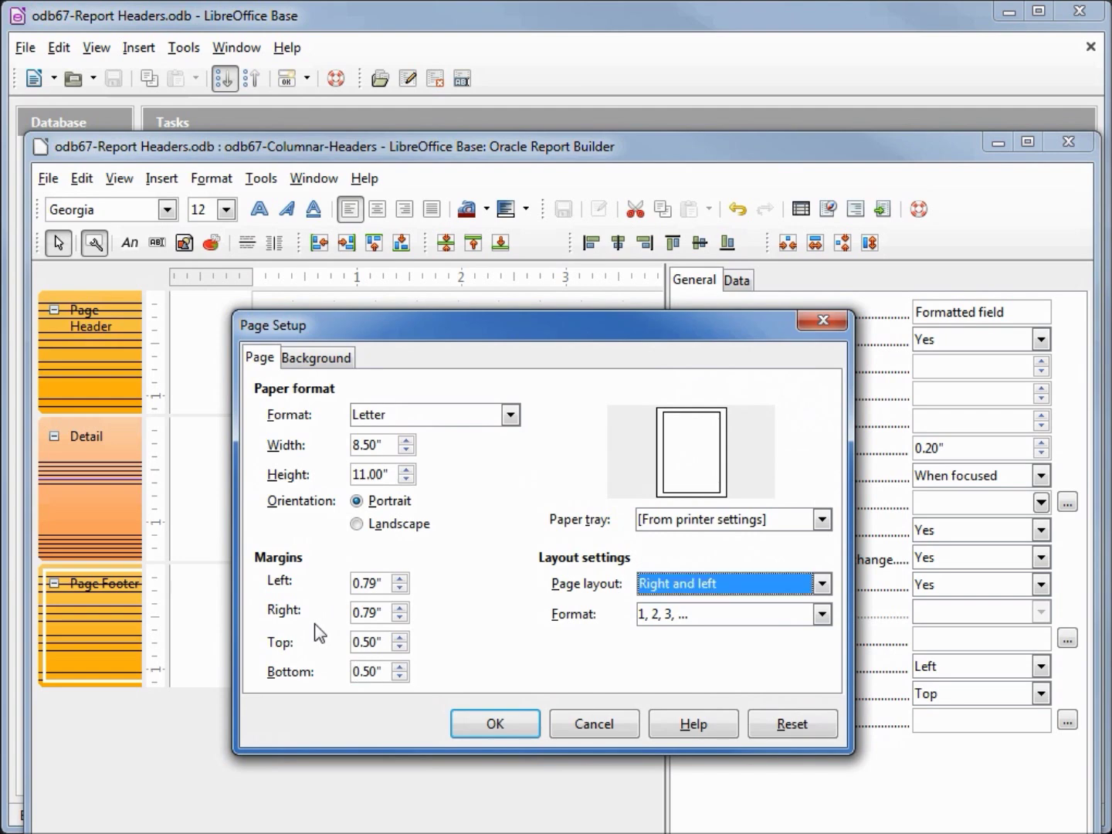
pyautogui.click(494, 725)
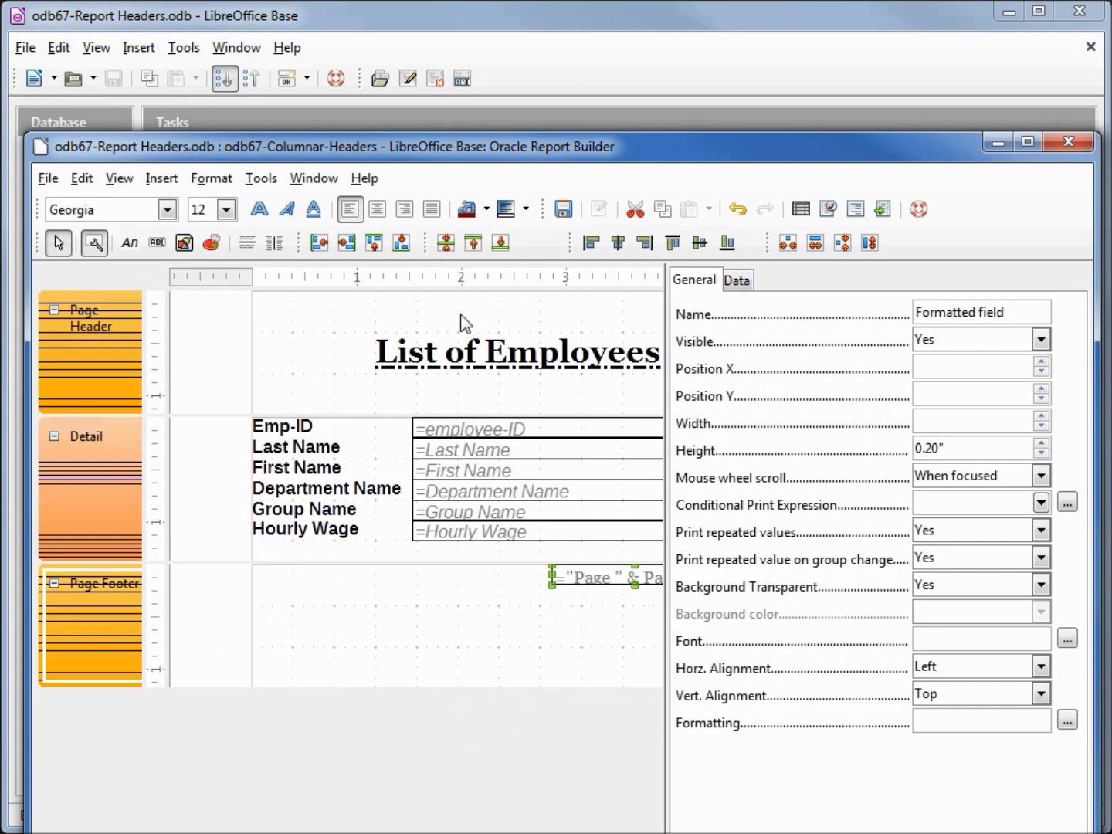
# Trim the empty space above and below the Page Header contents.
pyautogui.click(94, 246)
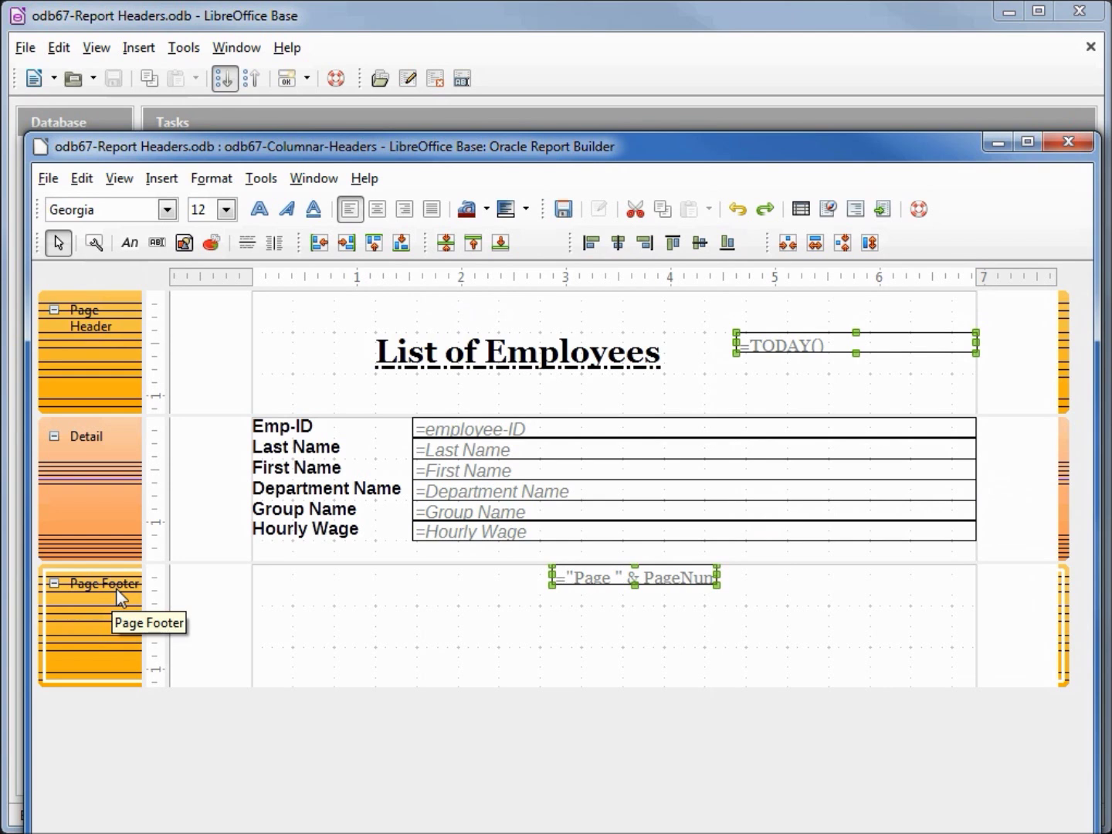
pyautogui.click(211, 360)
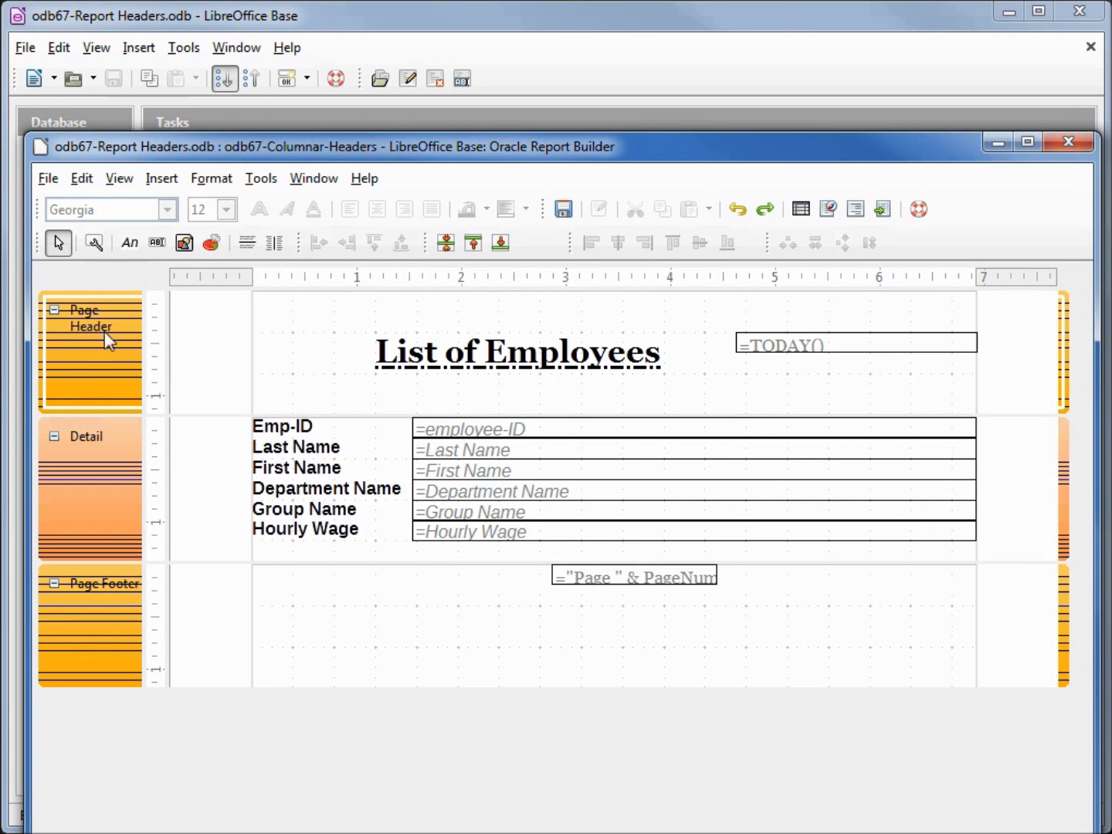
pyautogui.click(500, 245)
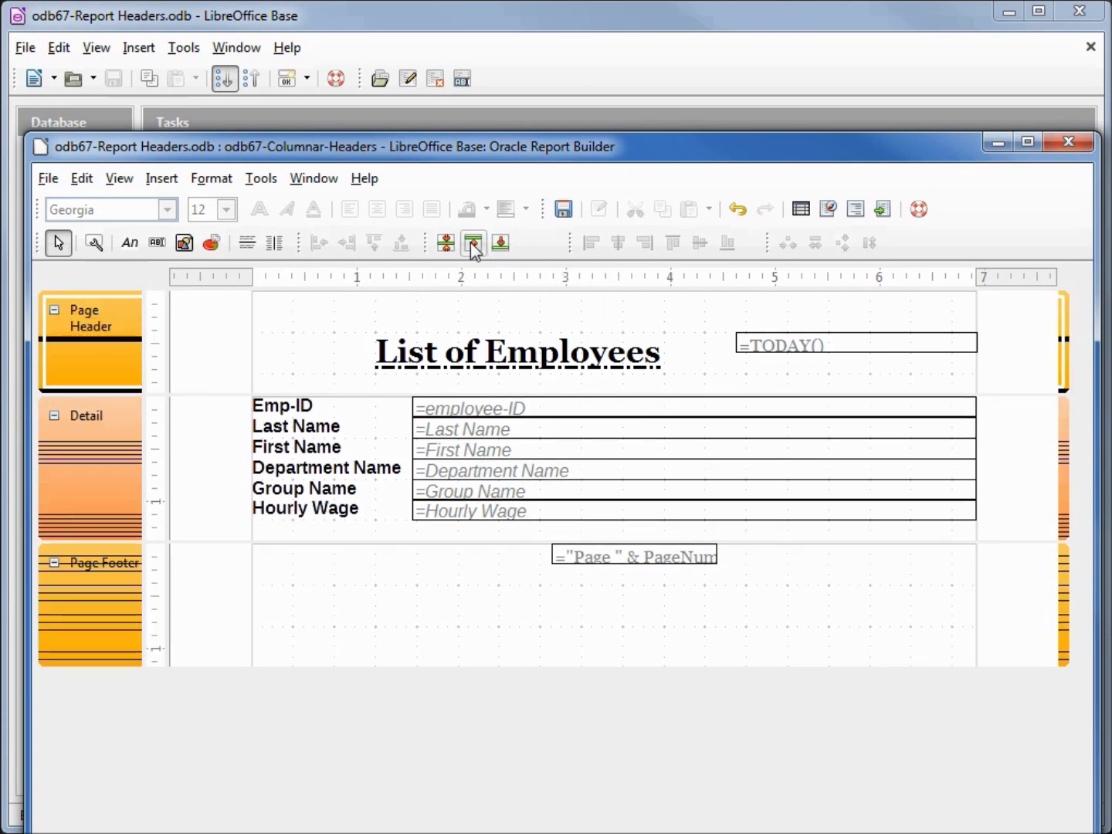
pyautogui.click(472, 244)
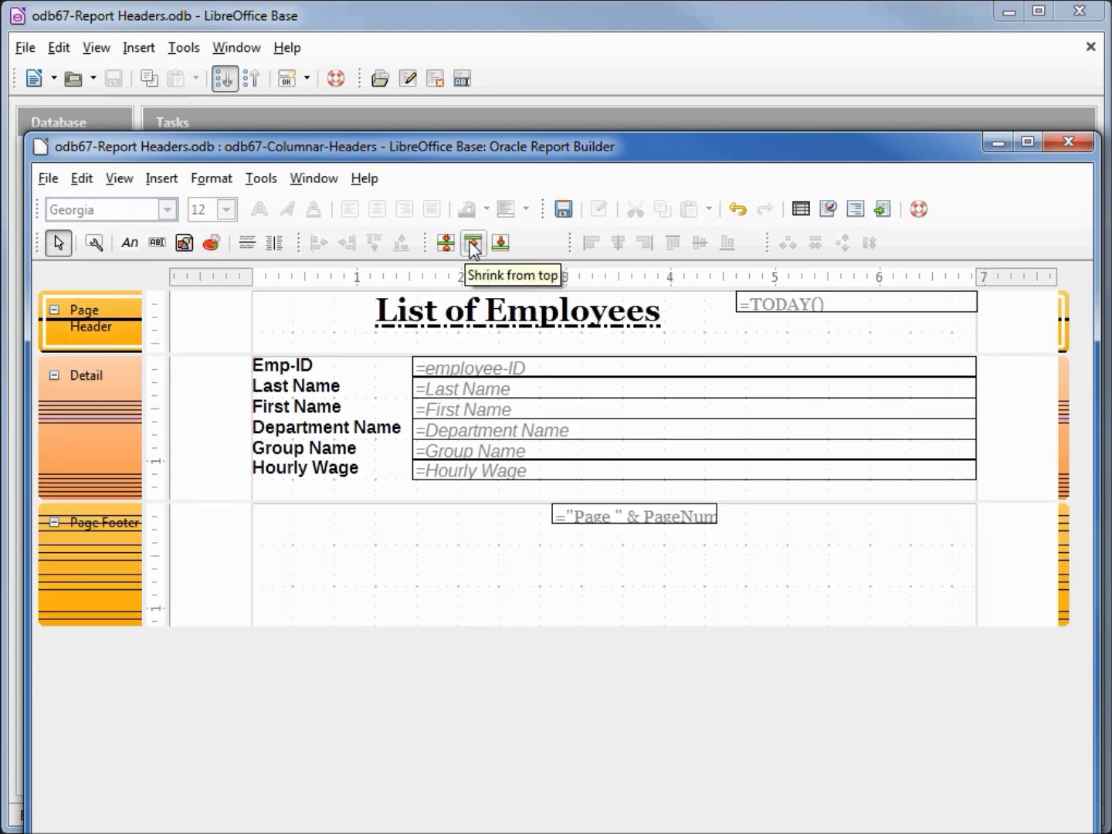
# Shorten the title box, collapse the Page Header to its height, and shrink the Page Footer.
pyautogui.click(511, 311)
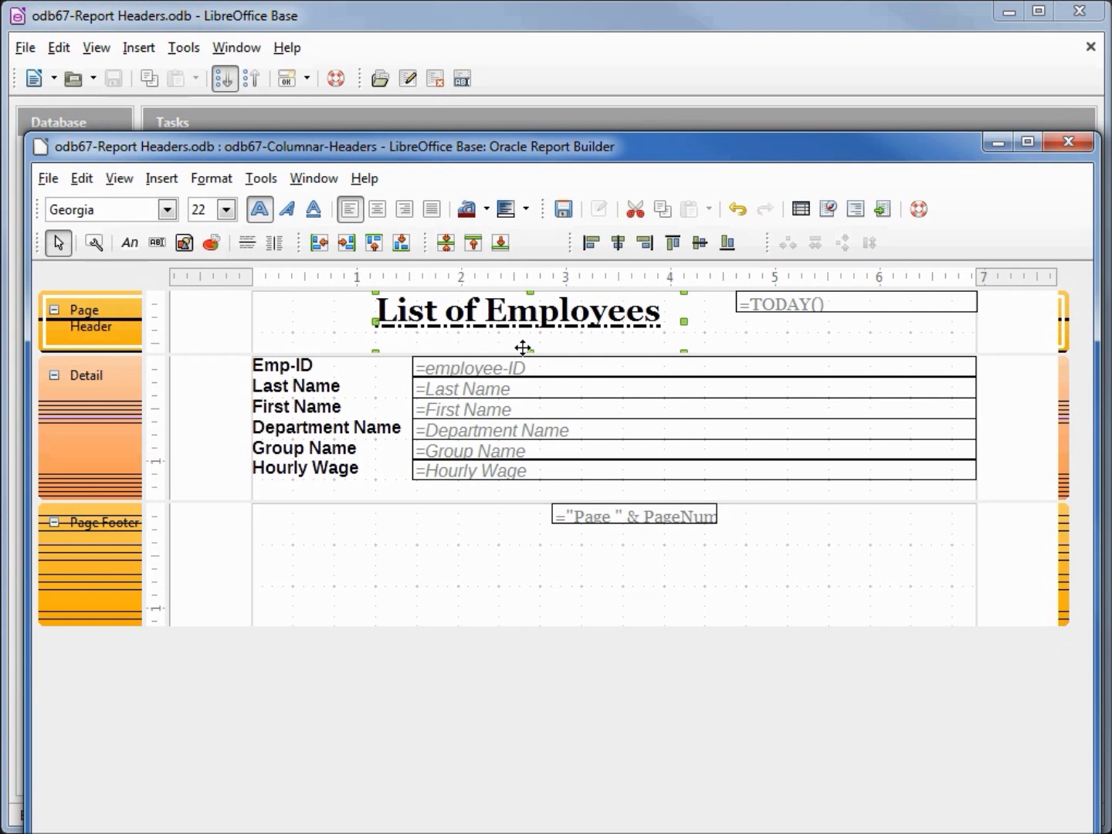
pyautogui.moveTo(531, 350); pyautogui.dragTo(537, 332)
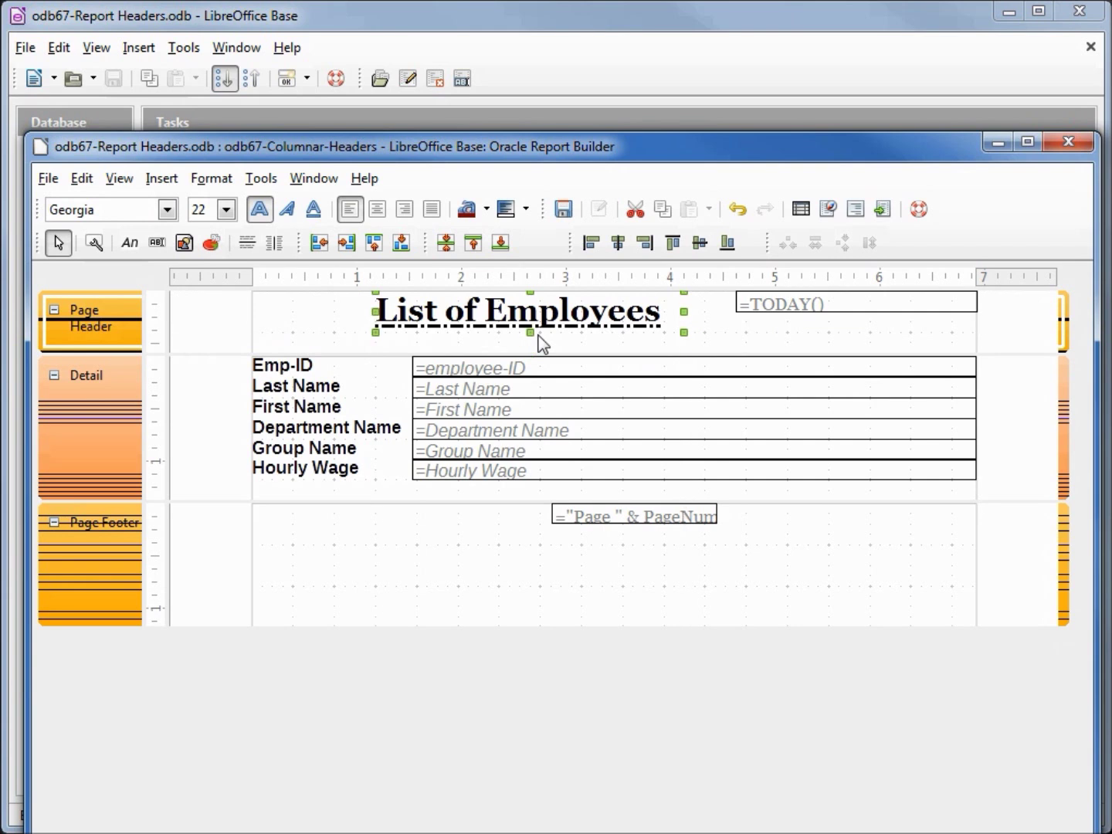
pyautogui.click(446, 246)
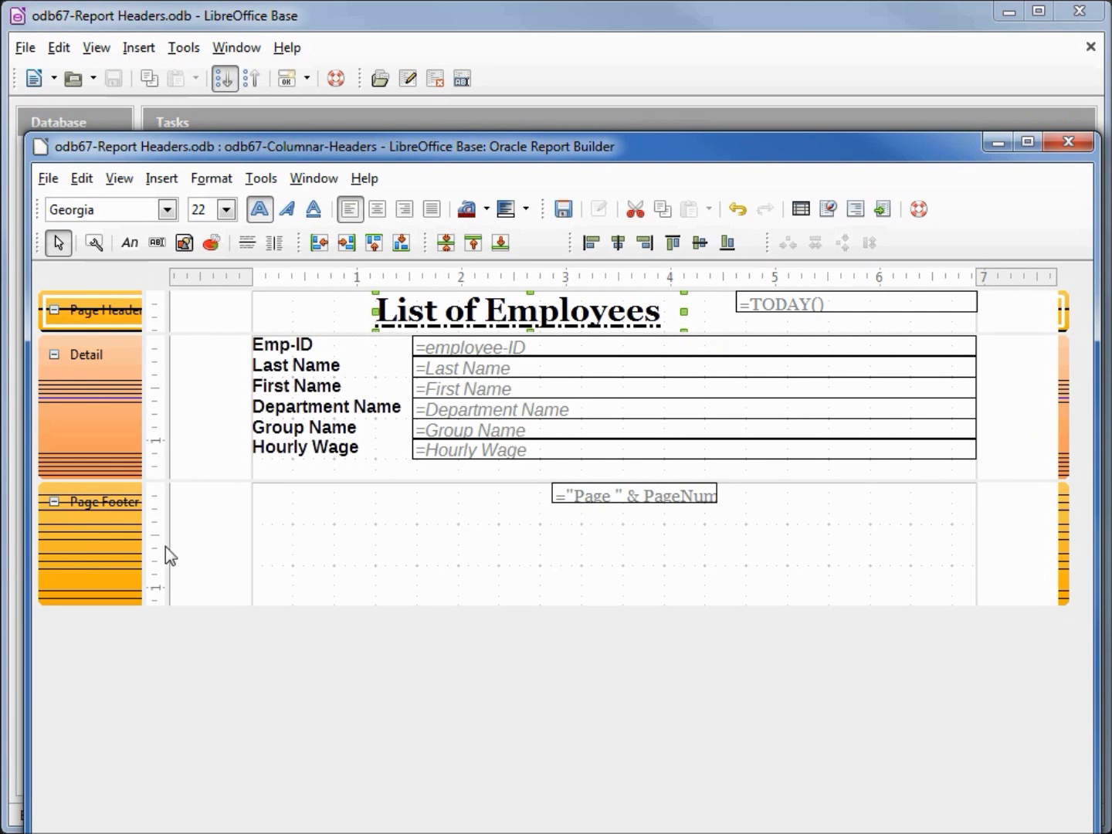
pyautogui.click(200, 535)
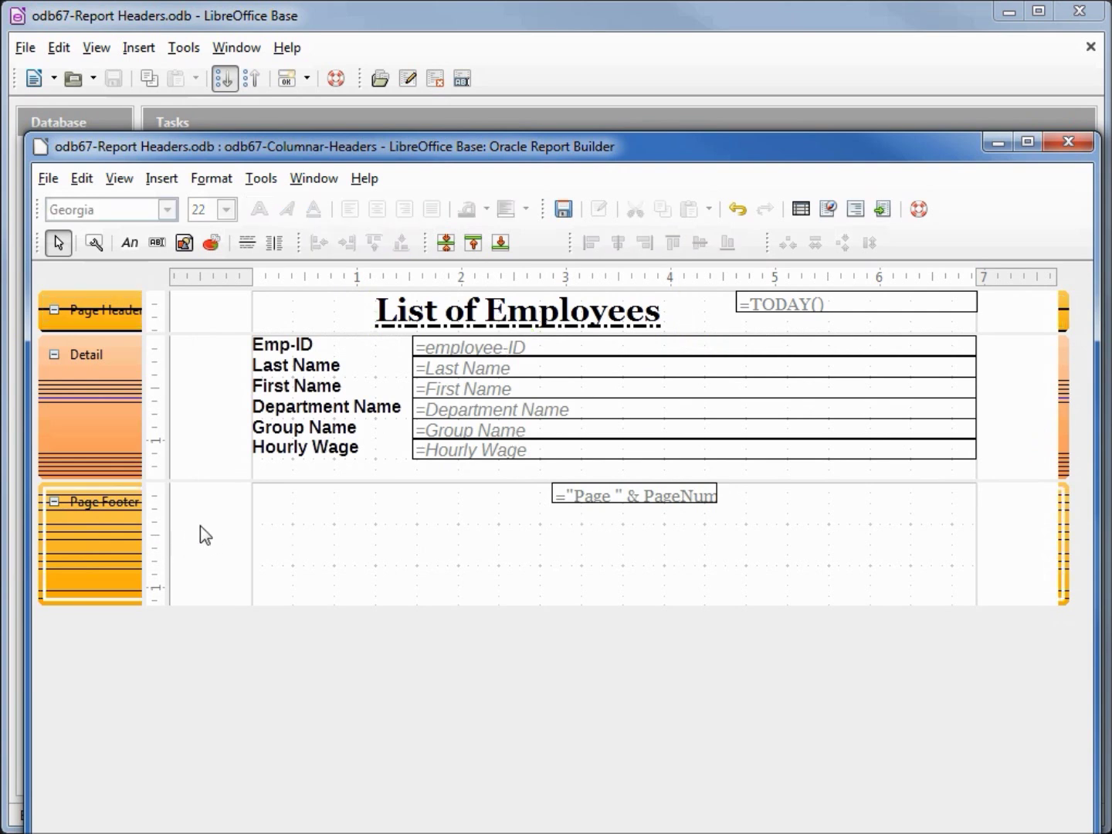
pyautogui.click(446, 244)
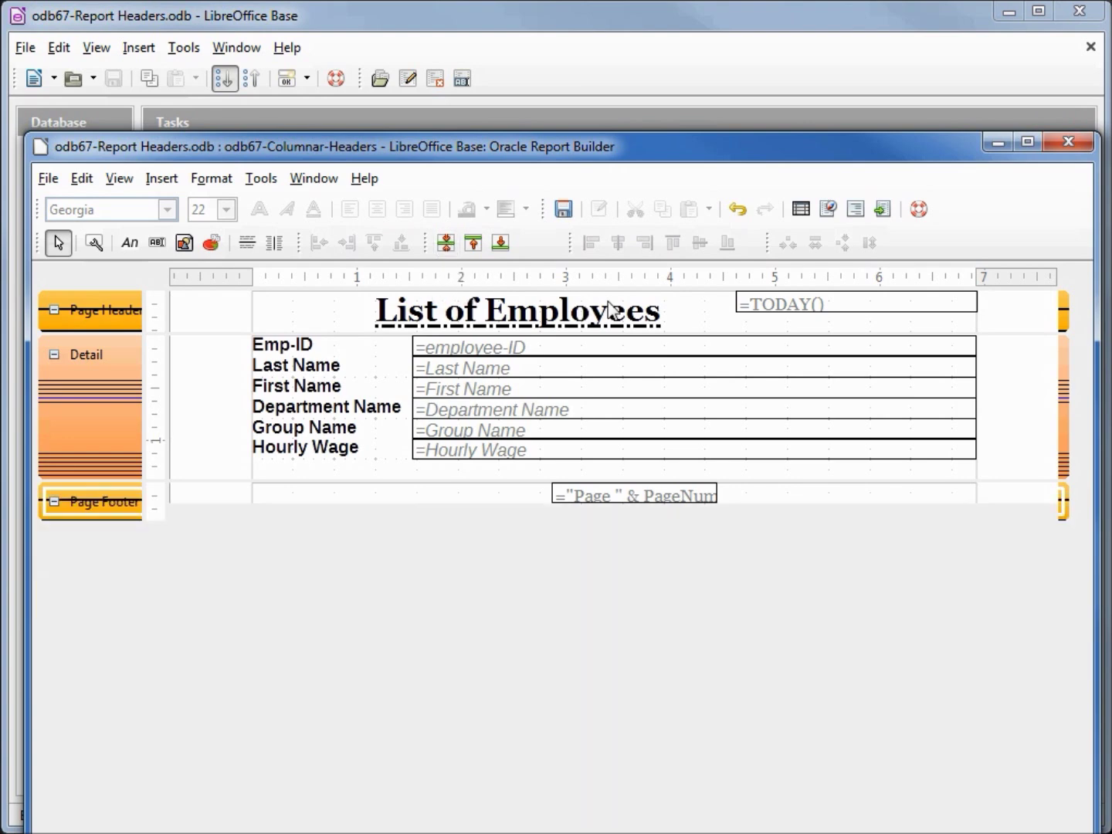
pyautogui.click(884, 210)
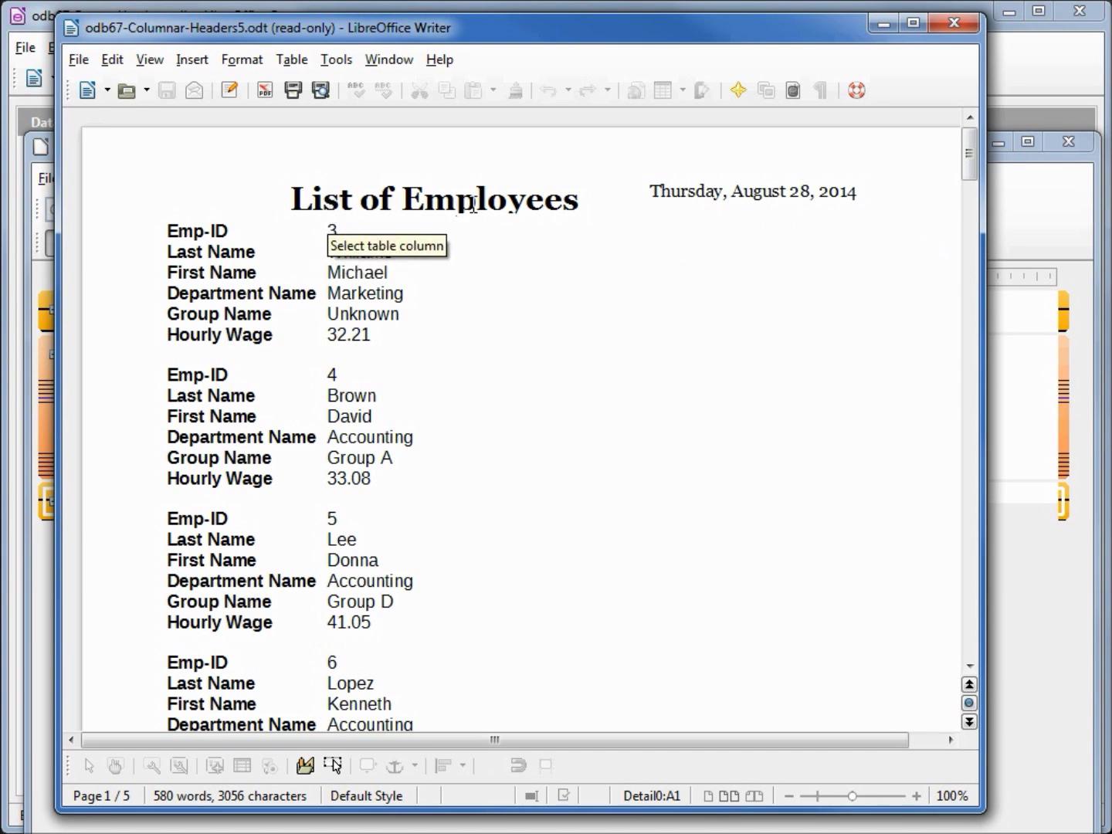
pyautogui.moveTo(969, 162); pyautogui.dragTo(969, 226)
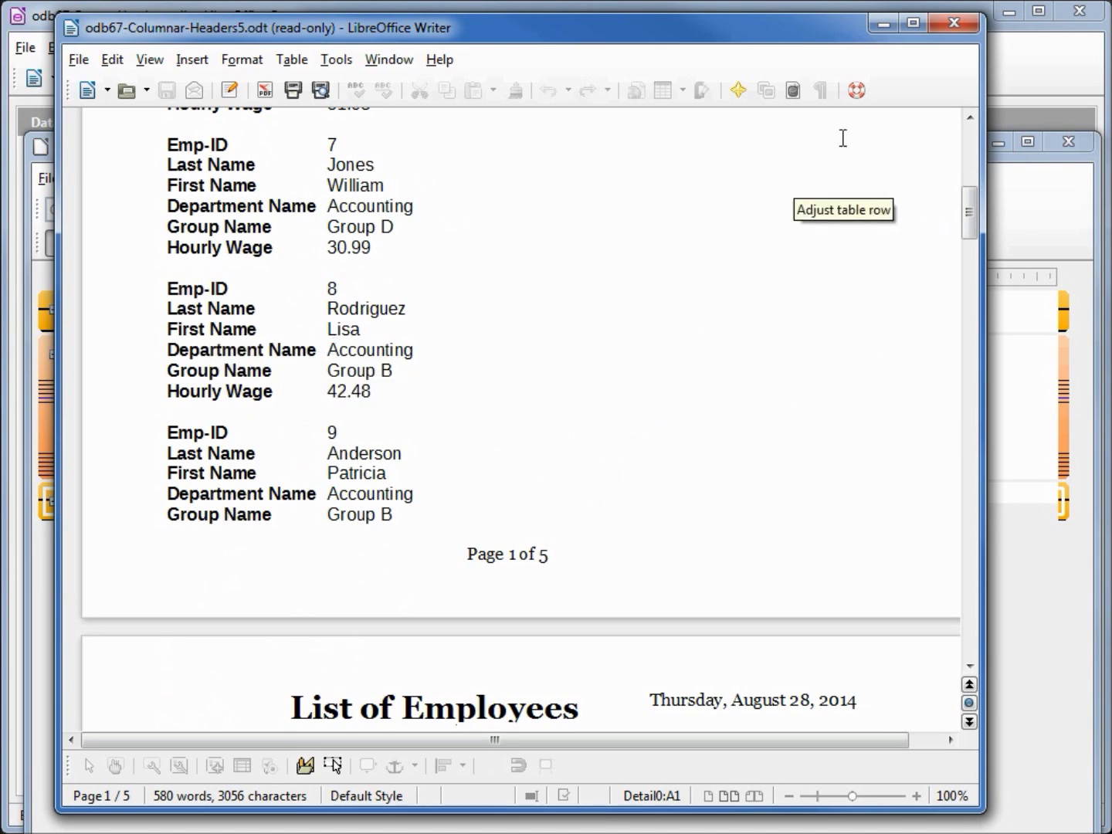
pyautogui.click(952, 31)
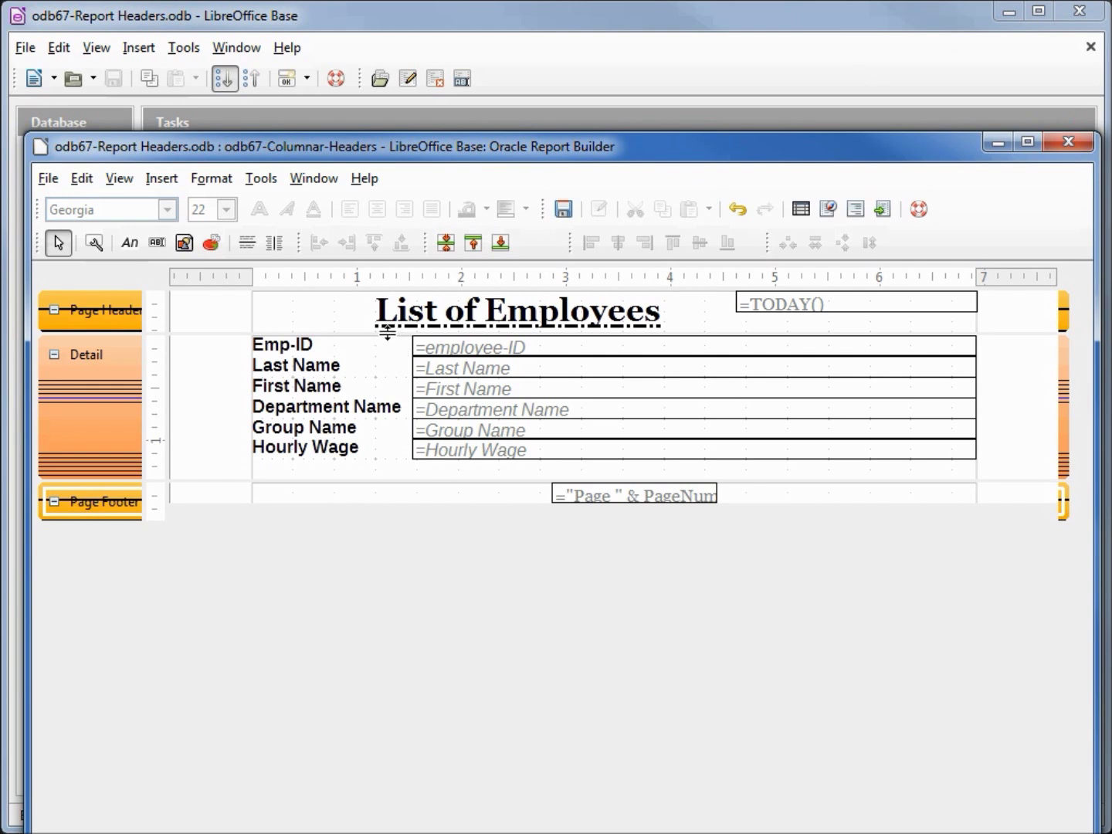
# Make the Page Header taller and stretch the List of Employees title label down.
pyautogui.moveTo(386, 331); pyautogui.dragTo(393, 359)
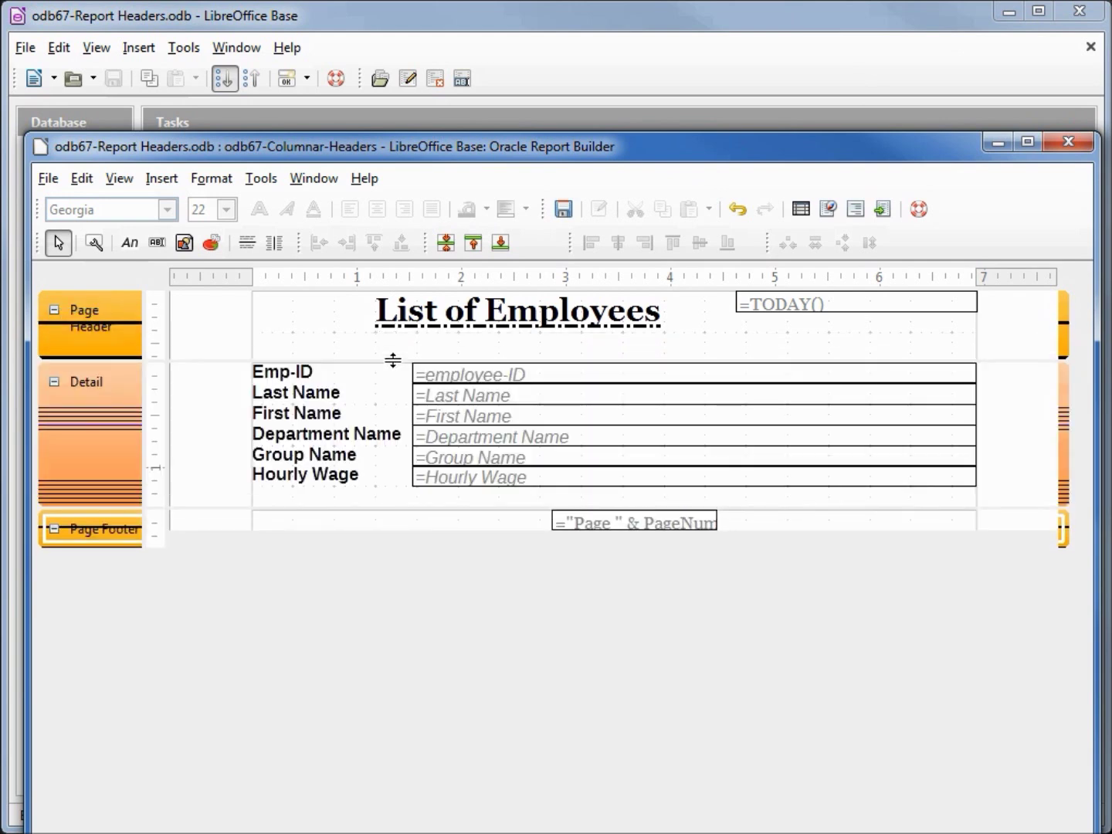
pyautogui.click(463, 324)
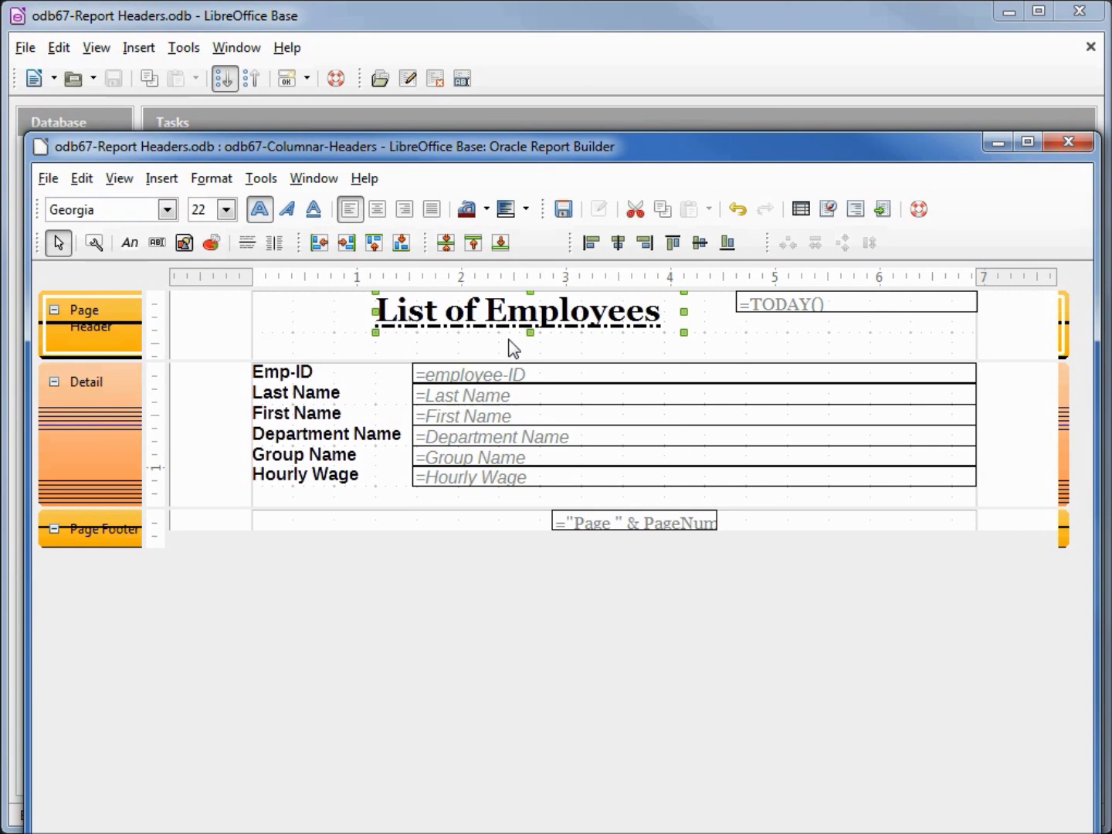
pyautogui.moveTo(531, 333); pyautogui.dragTo(531, 355)
pyautogui.click(178, 291)
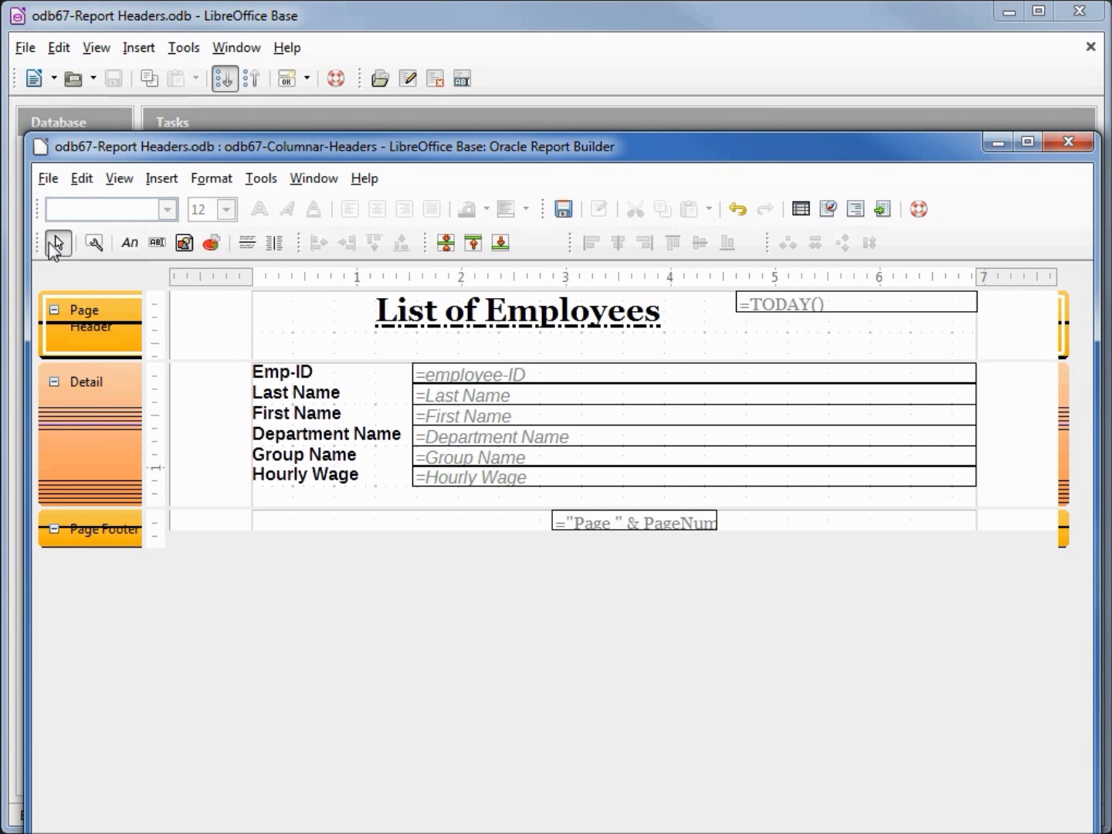
# Narrow the Detail data fields, then shift all labels and fields right under the title.
pyautogui.moveTo(993, 402); pyautogui.dragTo(400, 511)
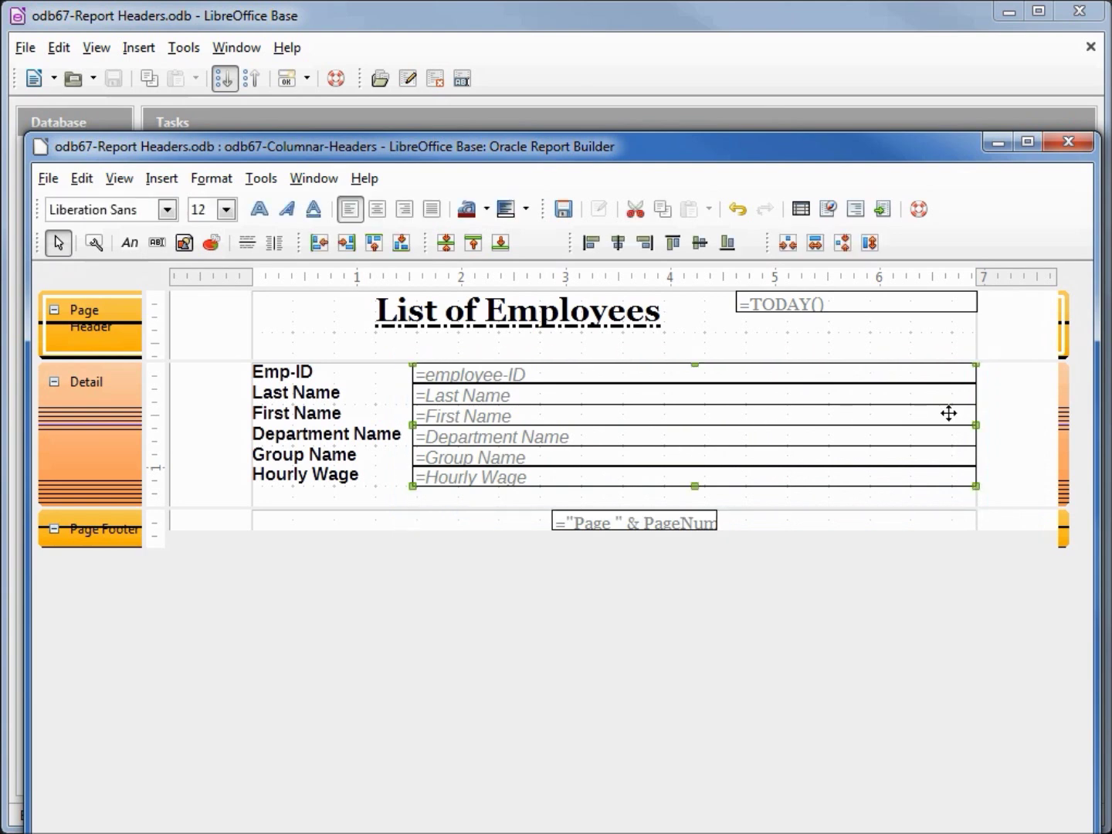
pyautogui.moveTo(976, 424); pyautogui.dragTo(716, 422)
pyautogui.moveTo(764, 344); pyautogui.dragTo(246, 510)
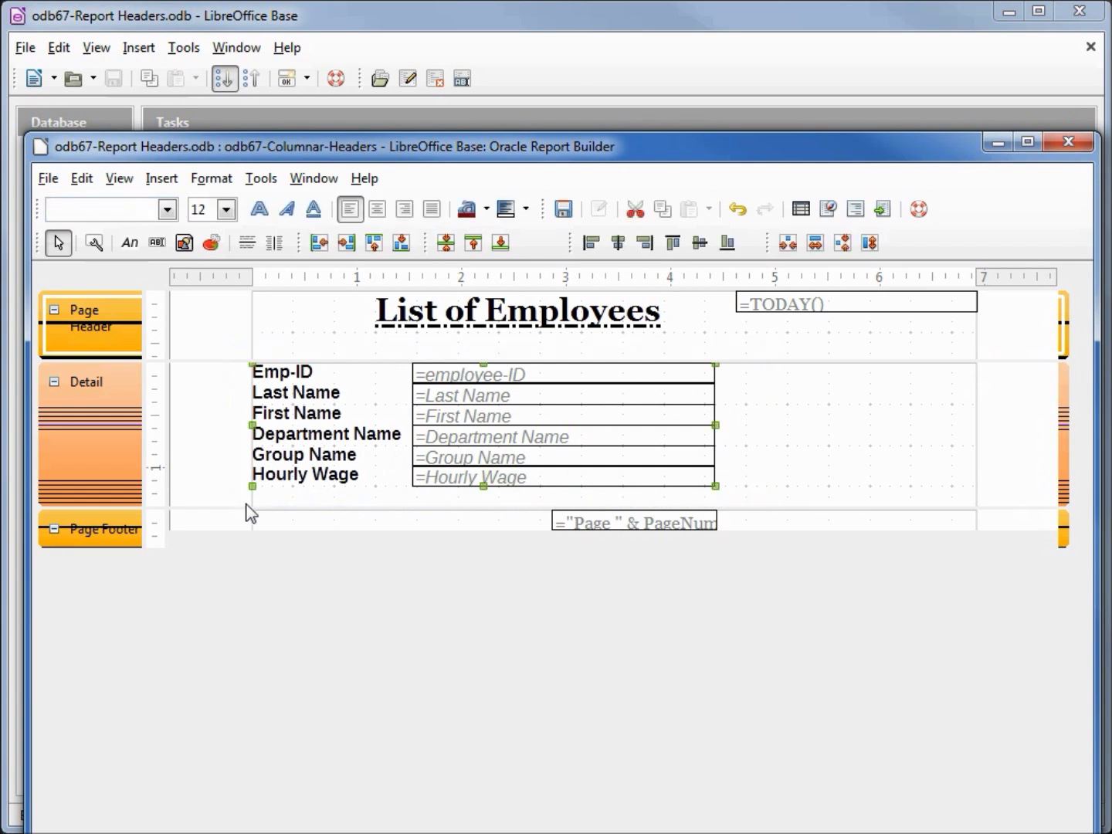
pyautogui.press('Right')
pyautogui.press('Right')
pyautogui.press('Right')
pyautogui.press('Right')
pyautogui.press('Right')
pyautogui.press('Right')
pyautogui.press('Right')
pyautogui.press('Right')
pyautogui.press('Right')
pyautogui.press('Right')
pyautogui.press('Right')
pyautogui.press('Right')
pyautogui.press('Right')
pyautogui.press('Right')
pyautogui.press('Right')
pyautogui.press('Right')
pyautogui.press('Right')
pyautogui.press('Right')
pyautogui.press('Right')
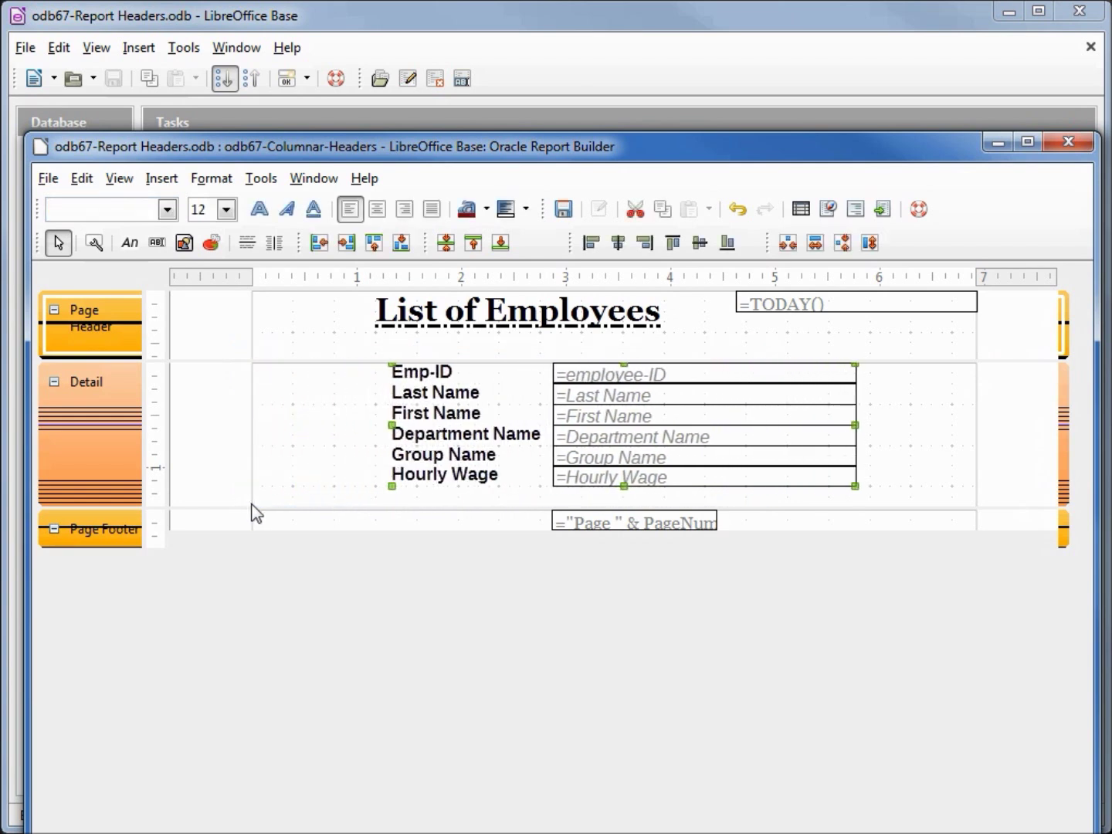
# Save the design, preview the regenerated 5-page output, then close it and the Report Builder.
pyautogui.click(565, 210)
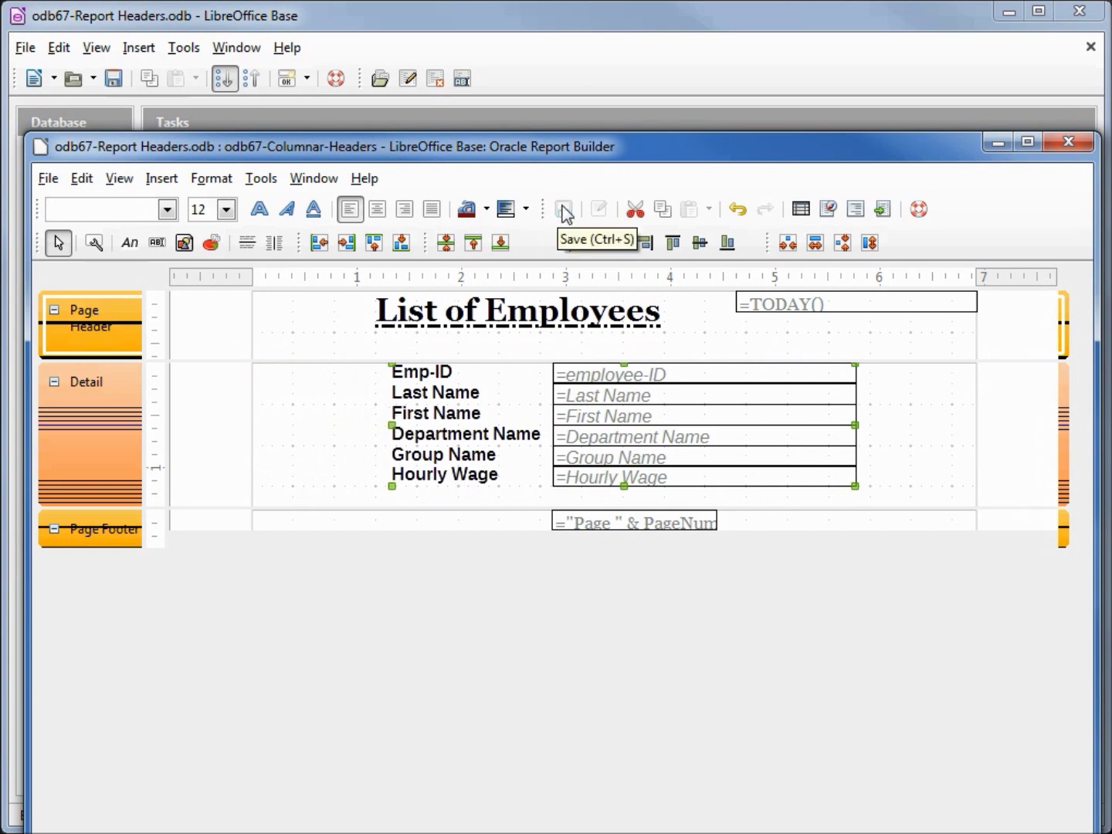
pyautogui.click(886, 211)
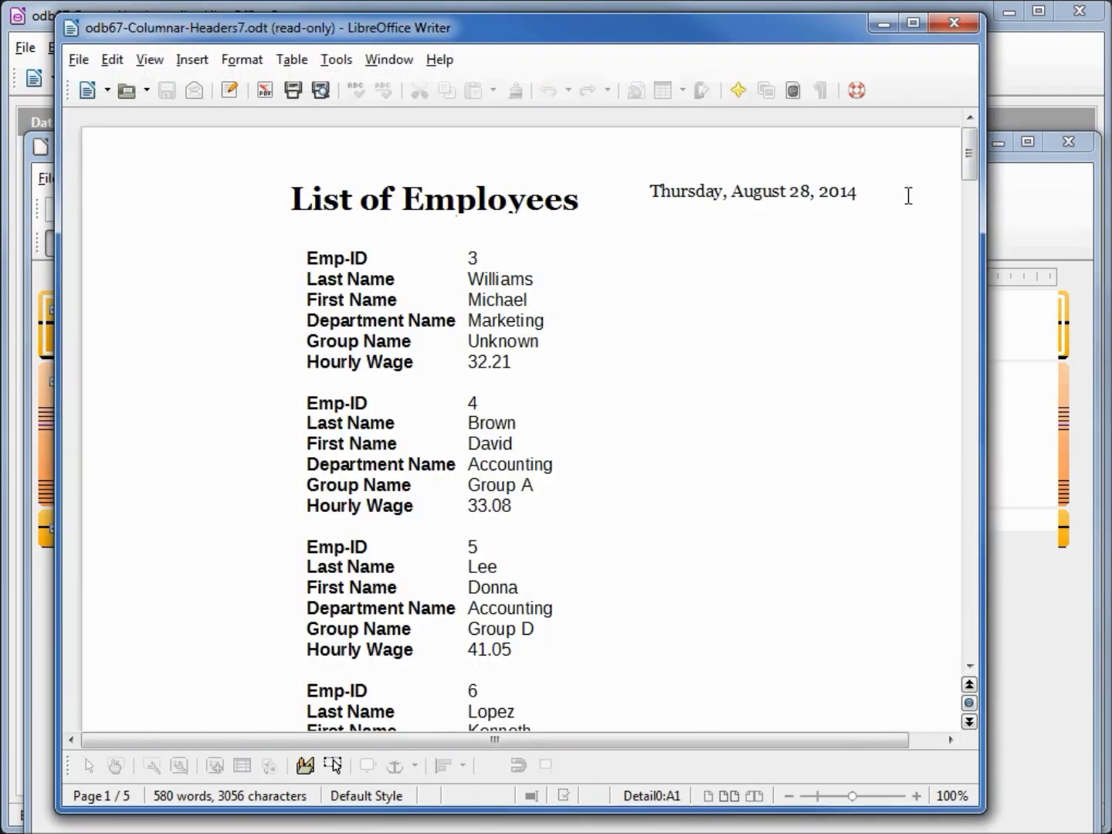
pyautogui.moveTo(971, 164); pyautogui.dragTo(976, 133)
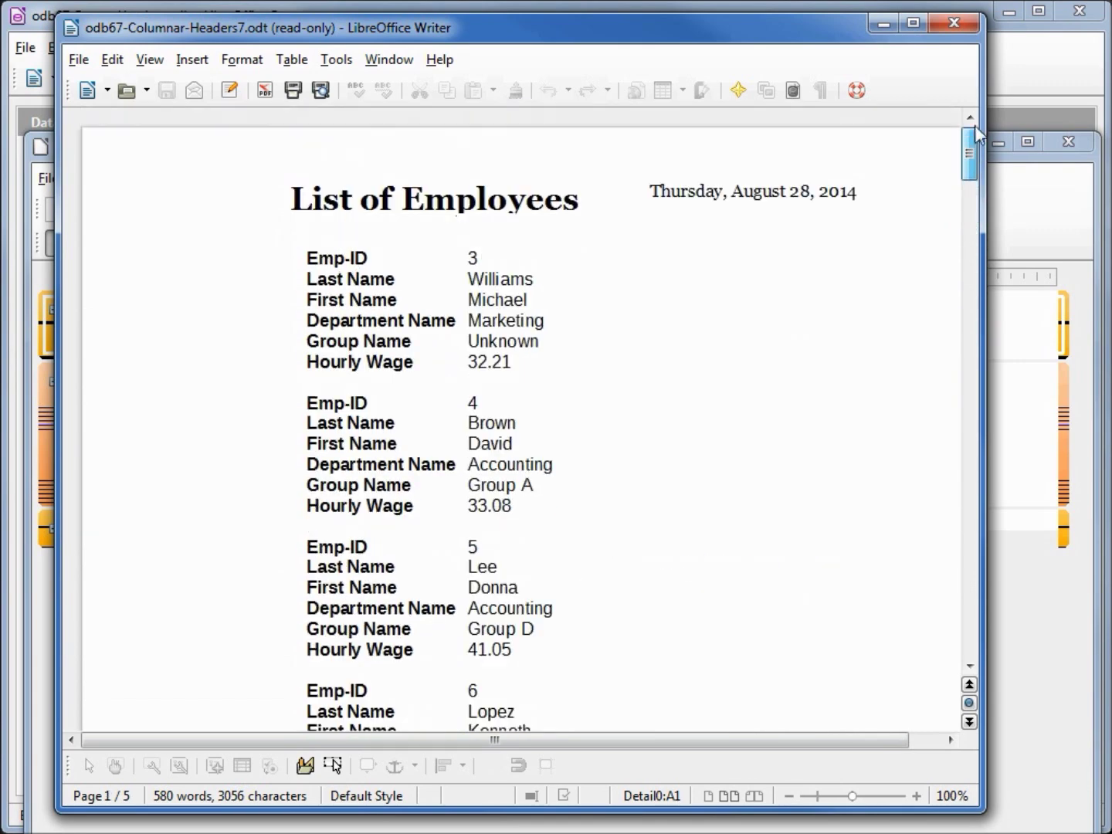
pyautogui.click(954, 23)
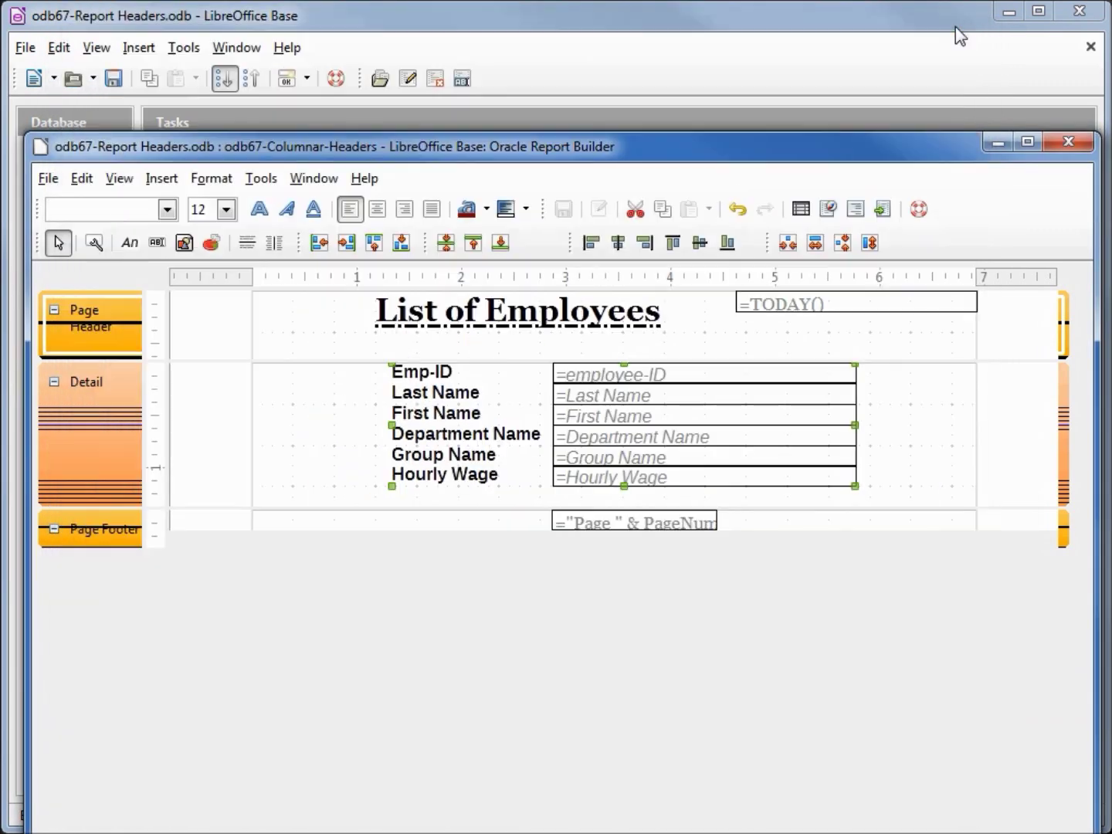
pyautogui.click(1069, 142)
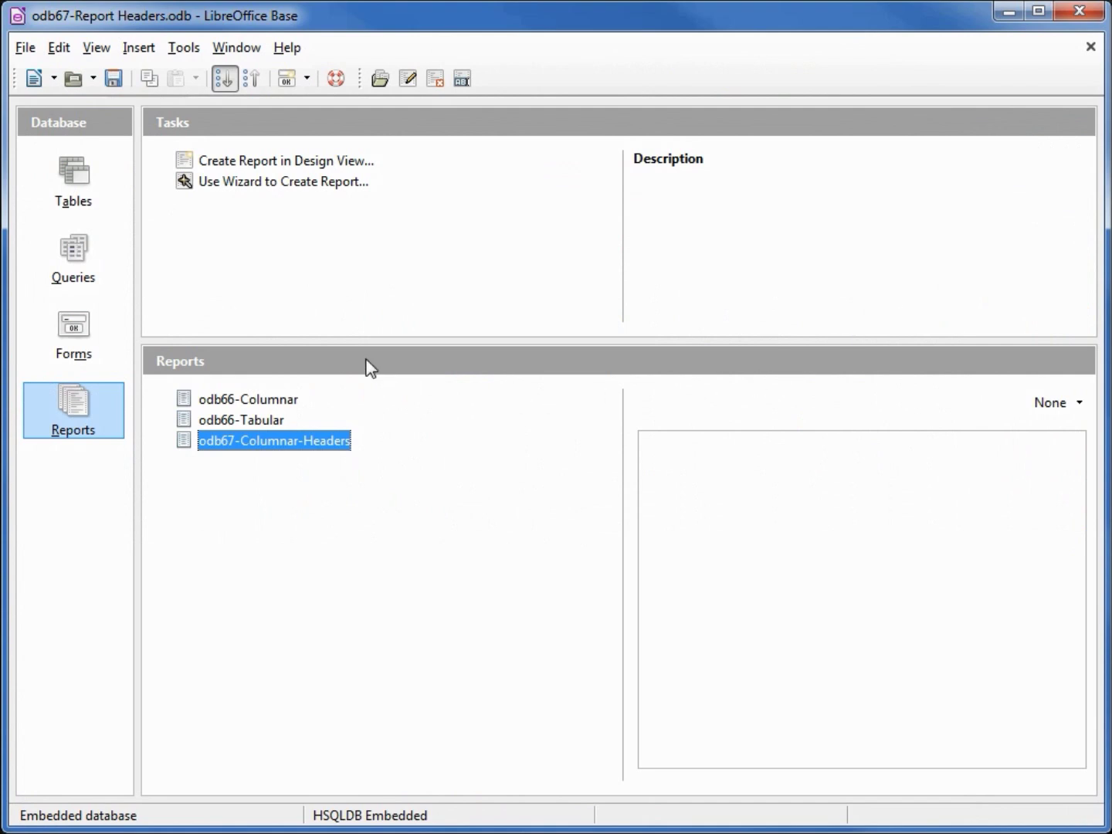
# Save the database, copy odb66-Tabular as odb67-Tabular-Headers, and open the copy in design view.
pyautogui.click(112, 80)
pyautogui.rightClick(256, 420)
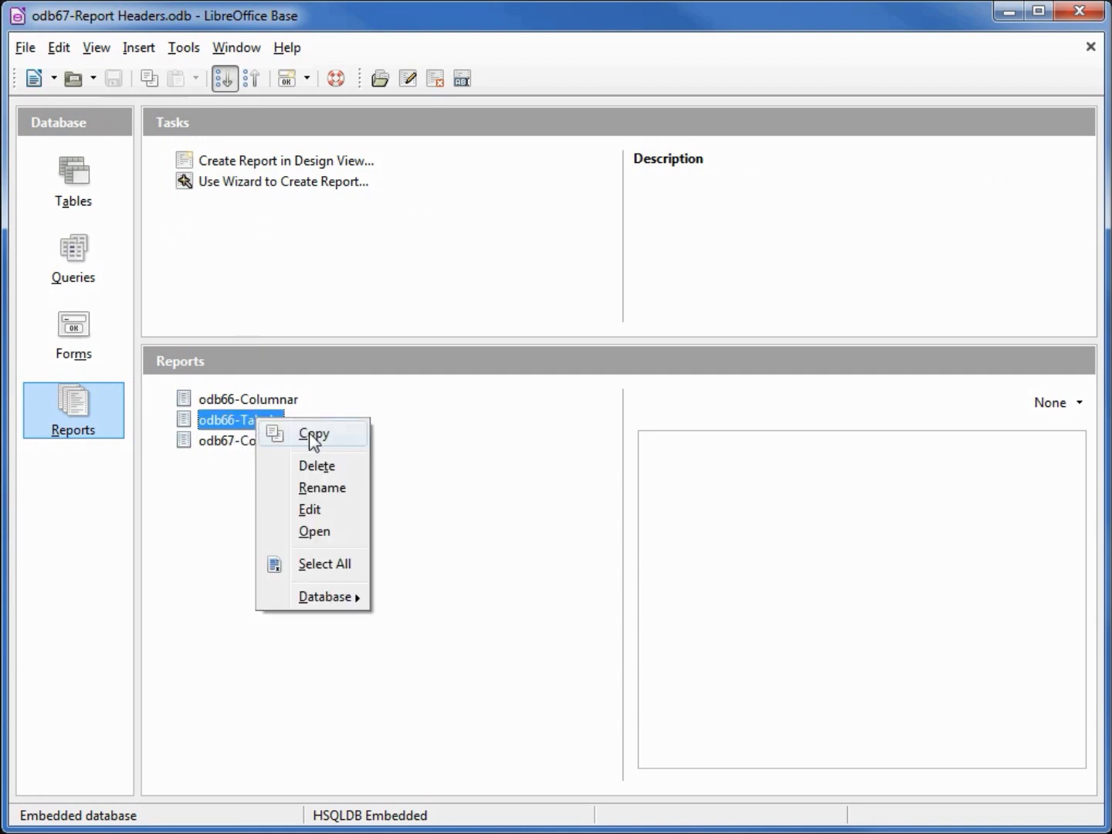
pyautogui.click(311, 437)
pyautogui.rightClick(280, 461)
pyautogui.click(346, 479)
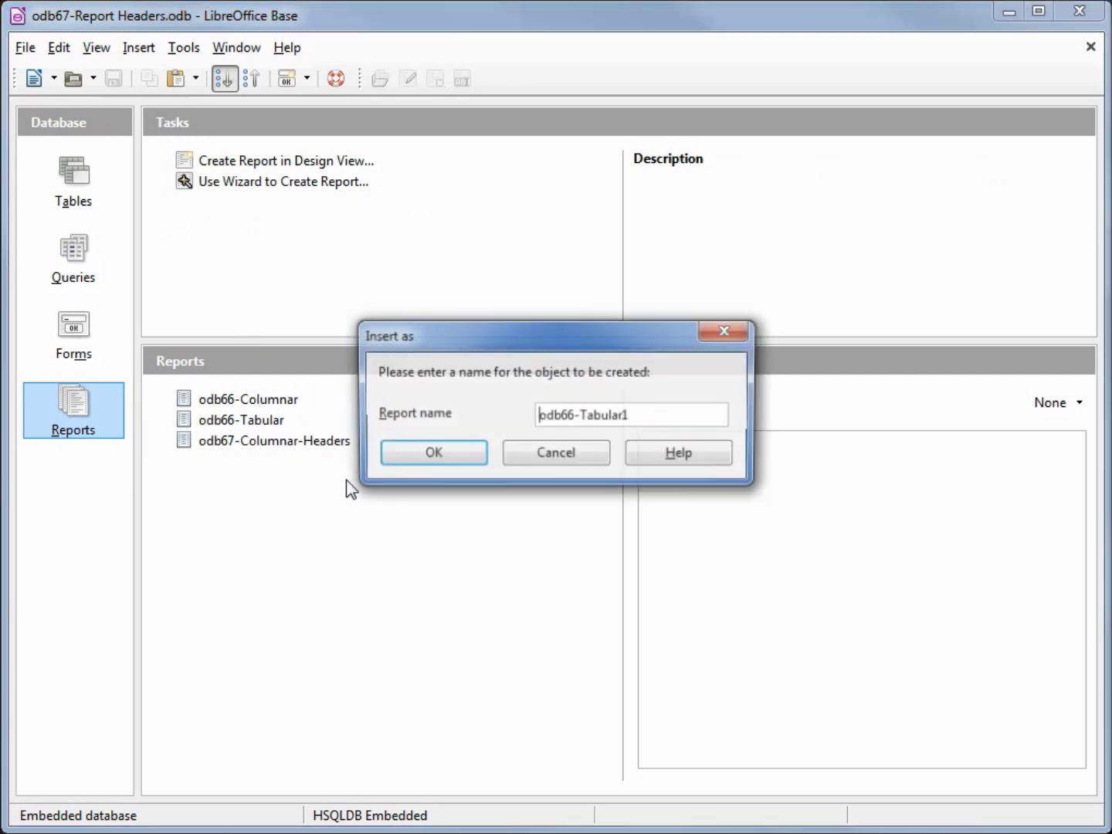
pyautogui.moveTo(654, 415); pyautogui.dragTo(452, 387)
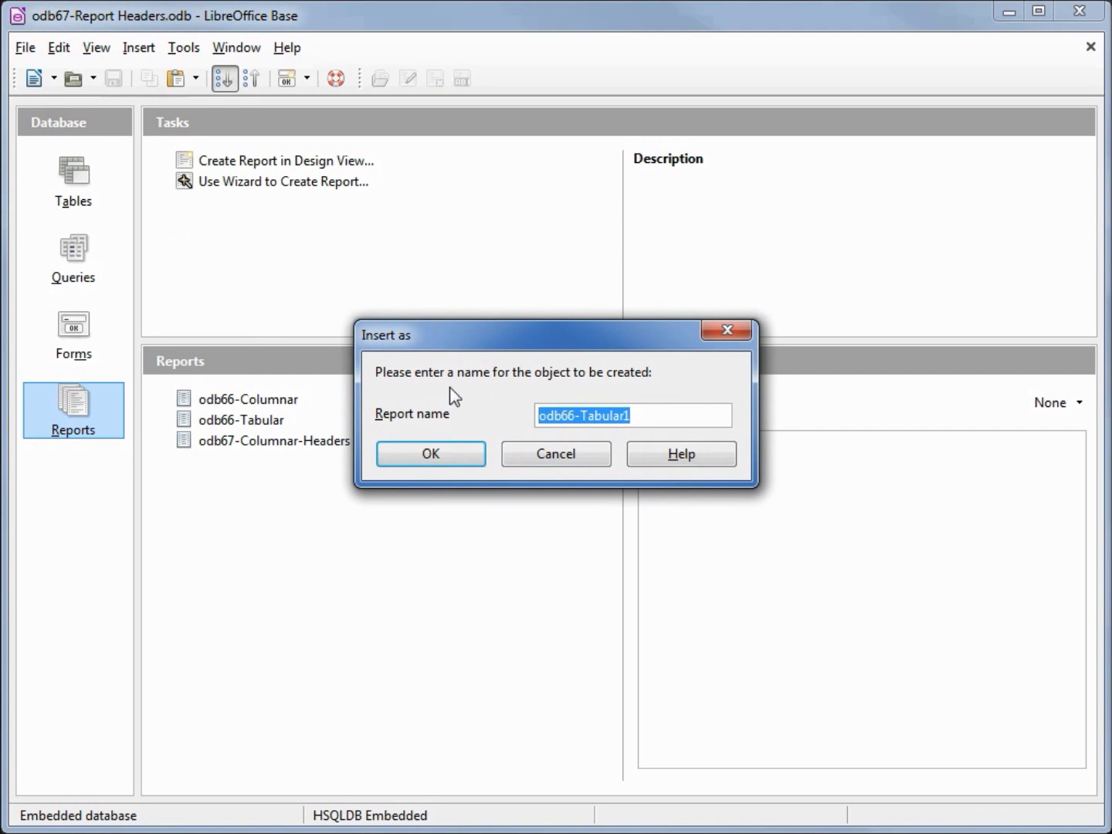
pyautogui.write('odb67-Tabular-Headers')
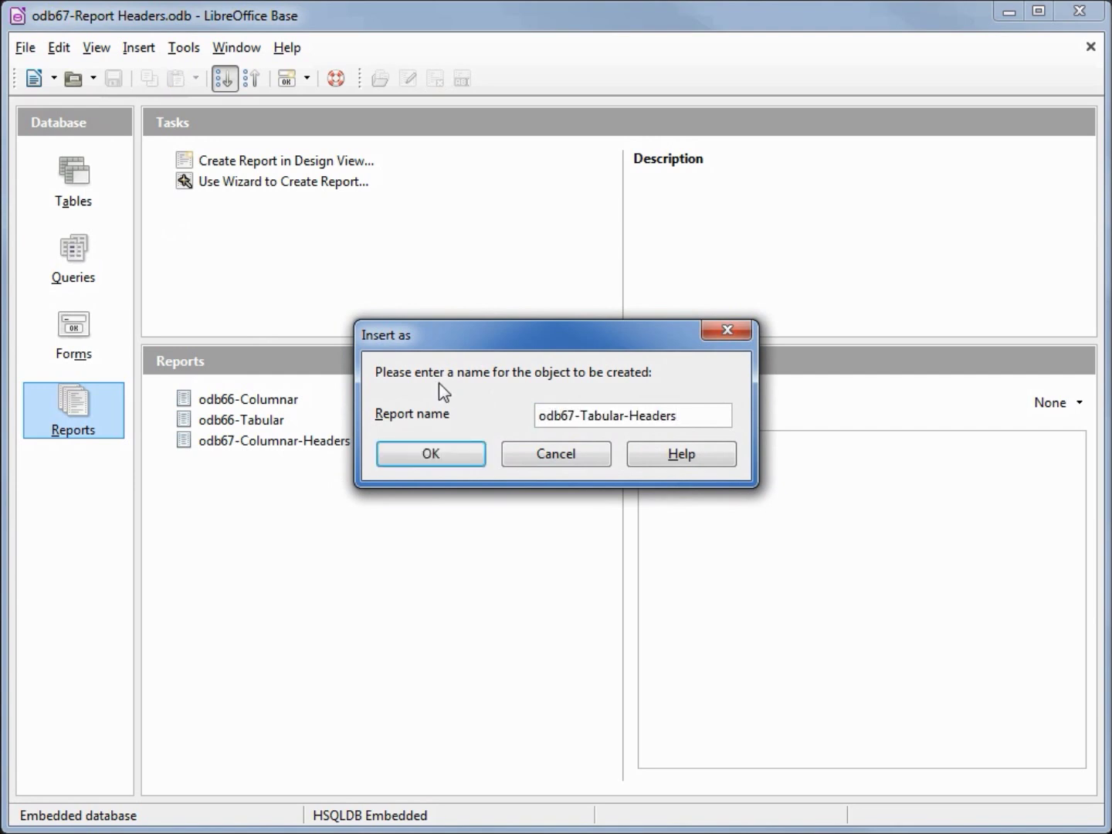
pyautogui.click(442, 456)
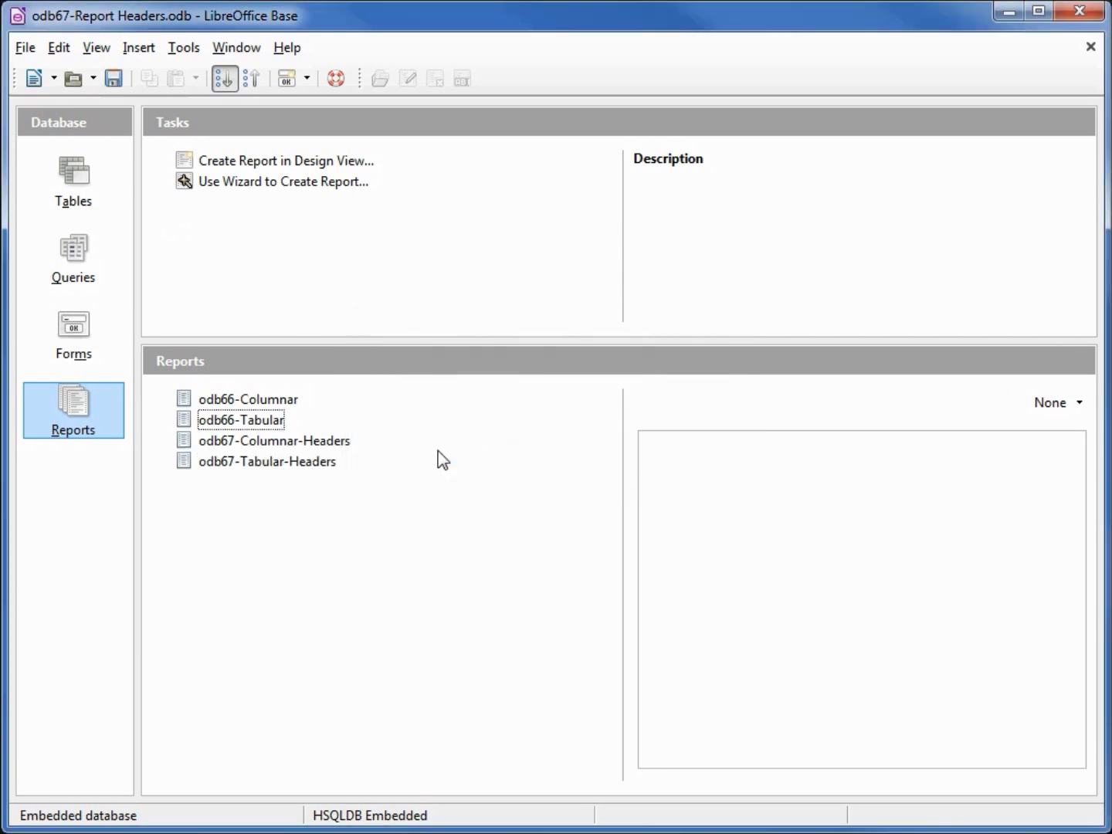
pyautogui.rightClick(273, 466)
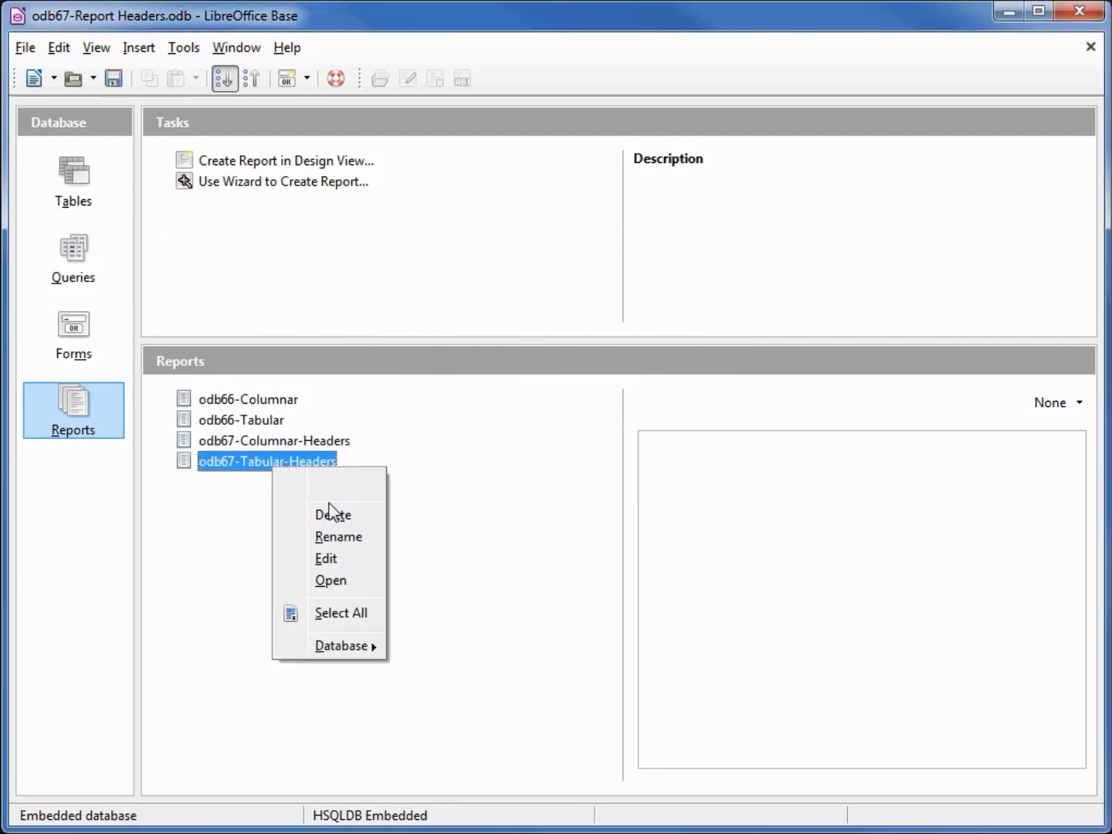
pyautogui.click(337, 559)
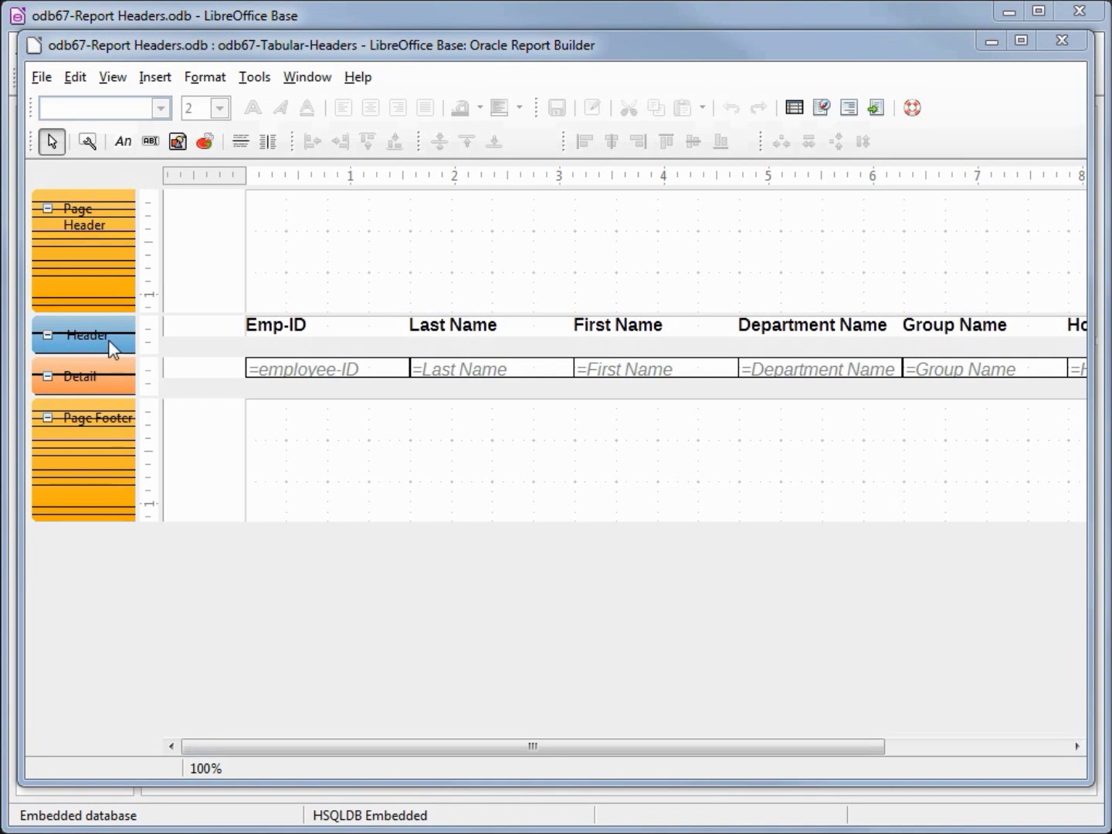
# Preview the 2-page tabular report output, close it, and display the report's properties.
pyautogui.click(875, 108)
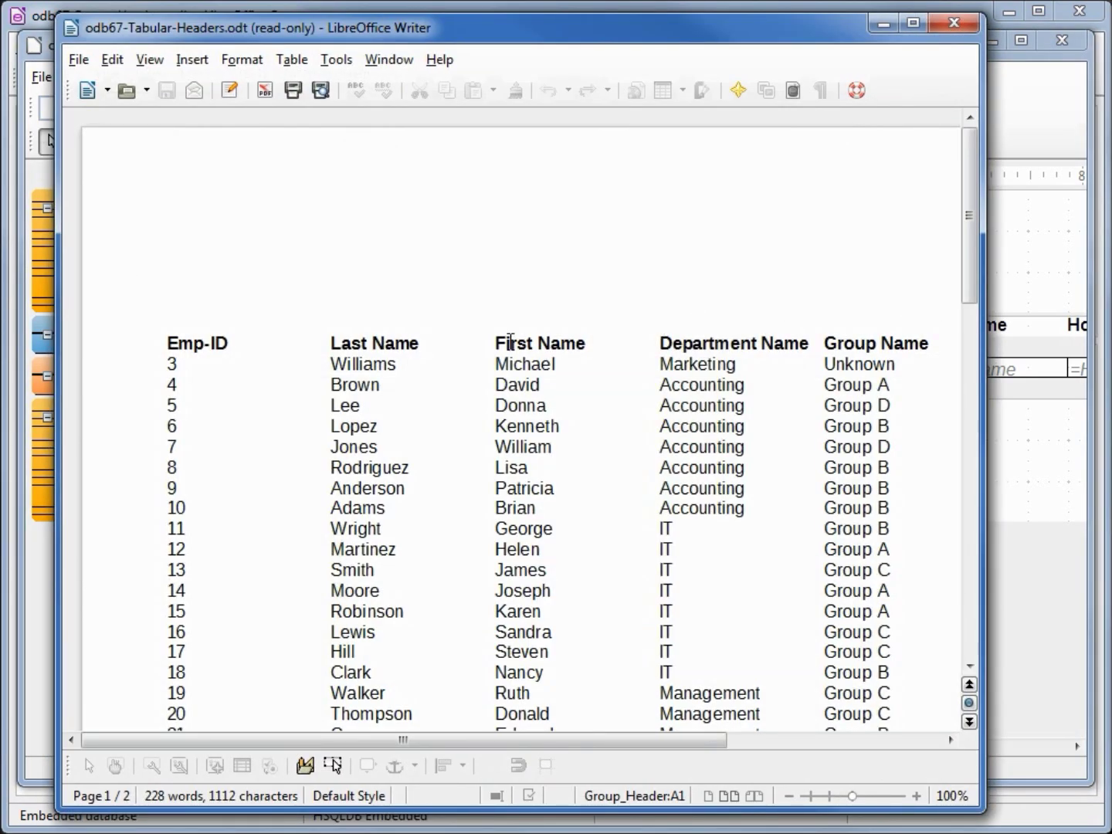
pyautogui.moveTo(962, 240); pyautogui.dragTo(960, 529)
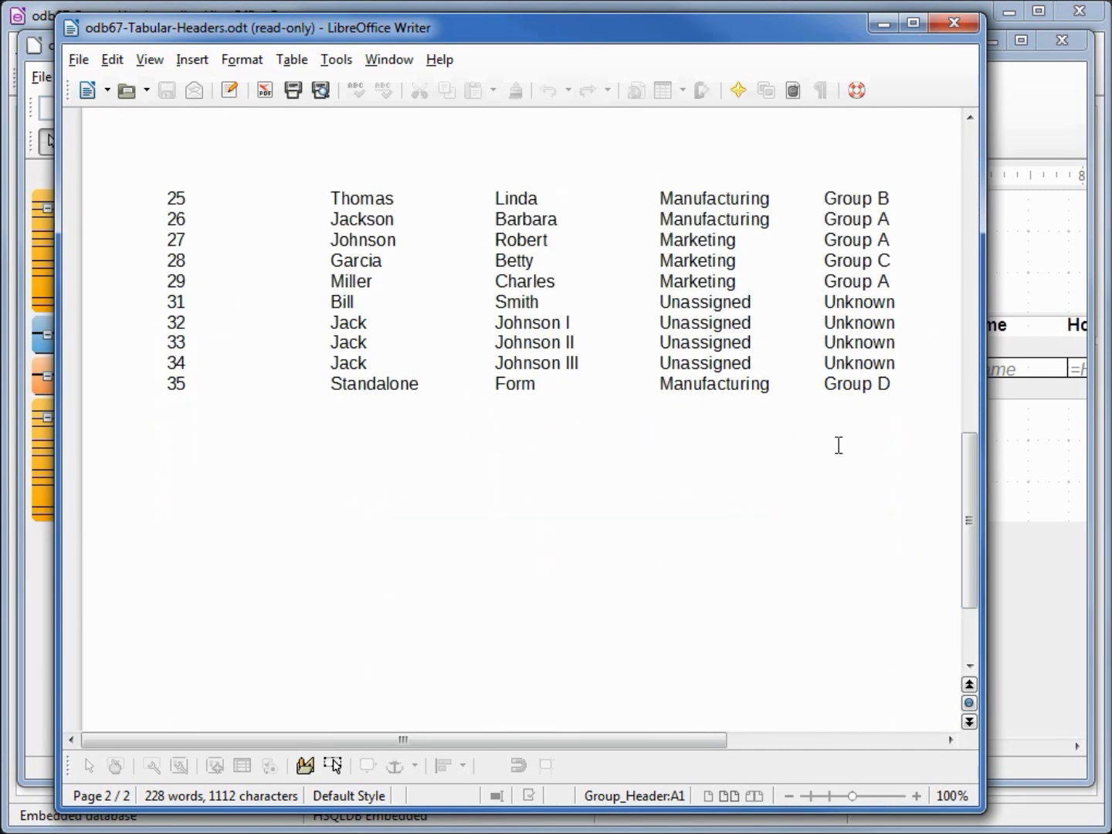
pyautogui.click(955, 24)
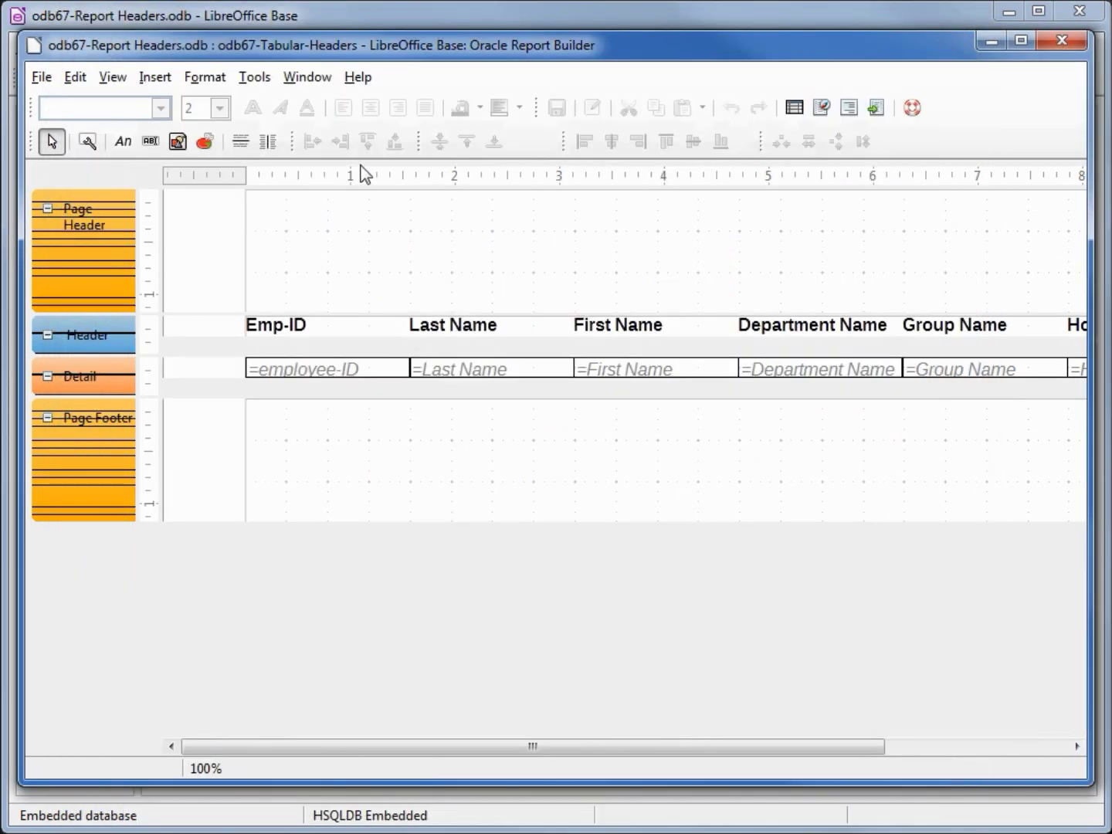
pyautogui.click(88, 143)
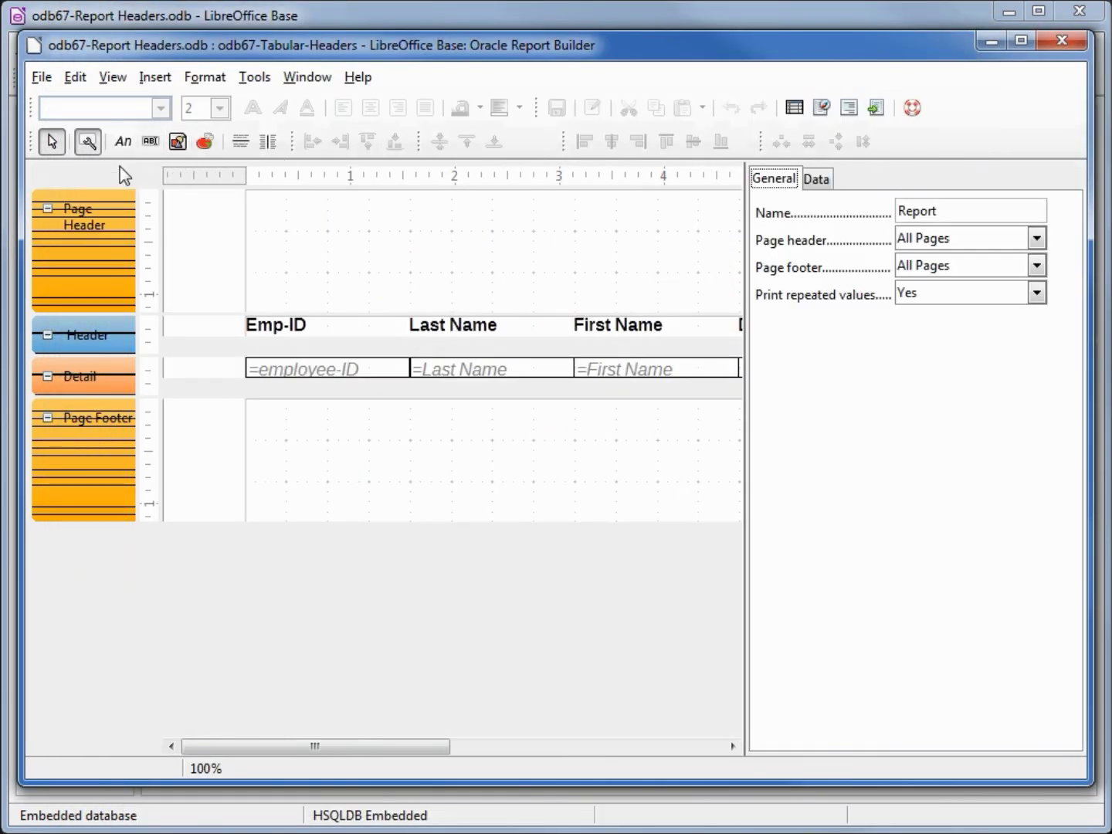
# Inspect the Page Header, Page Footer, Detail and column-header section settings, including Repeat Section.
pyautogui.click(219, 247)
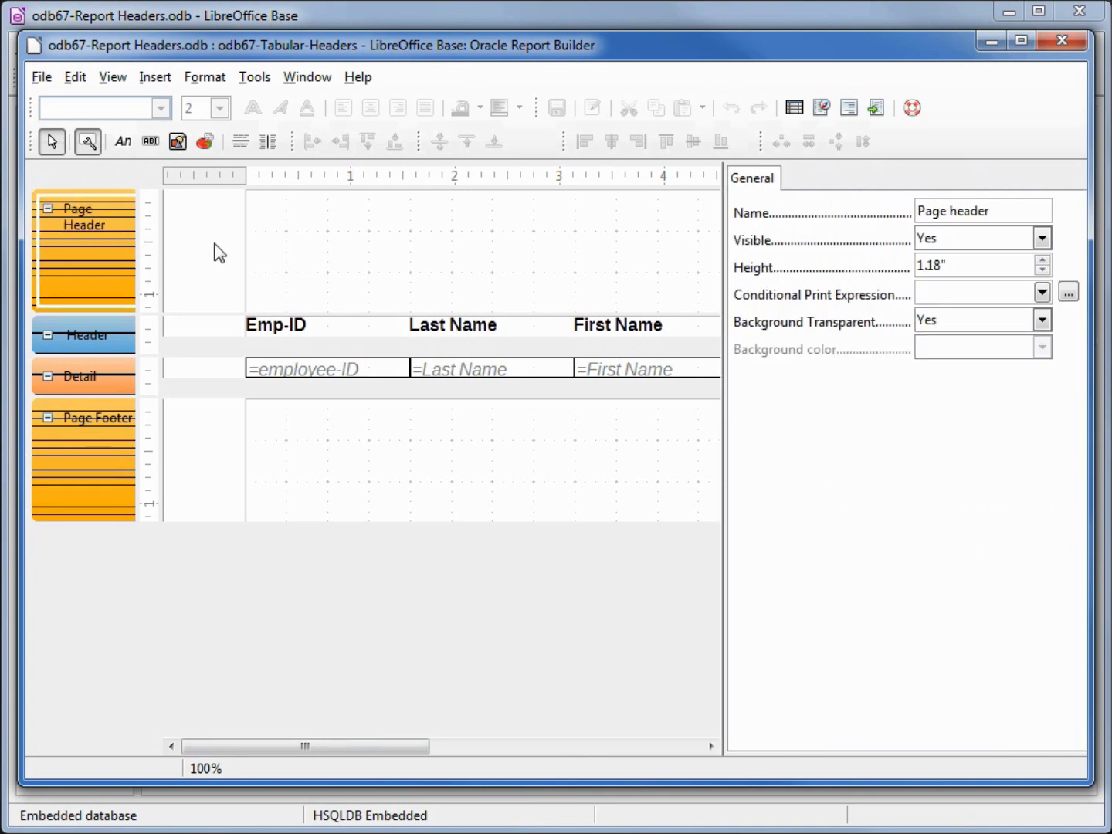
pyautogui.click(185, 463)
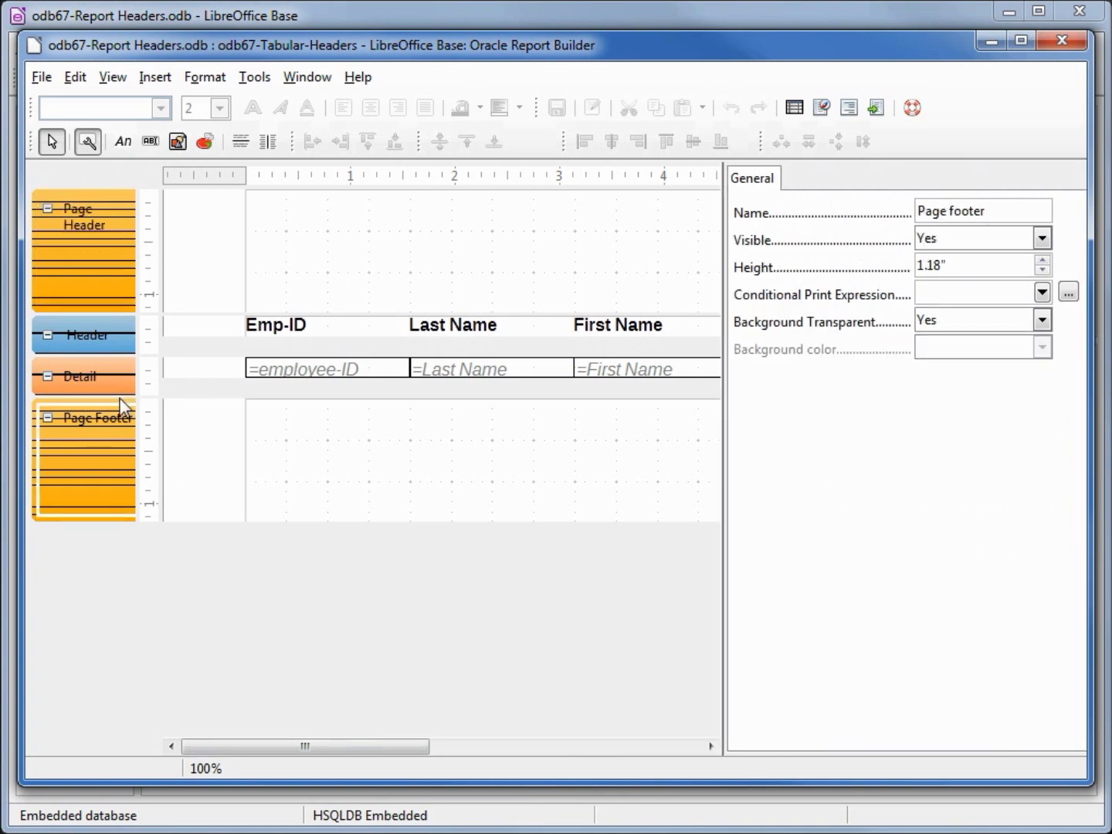
pyautogui.click(198, 380)
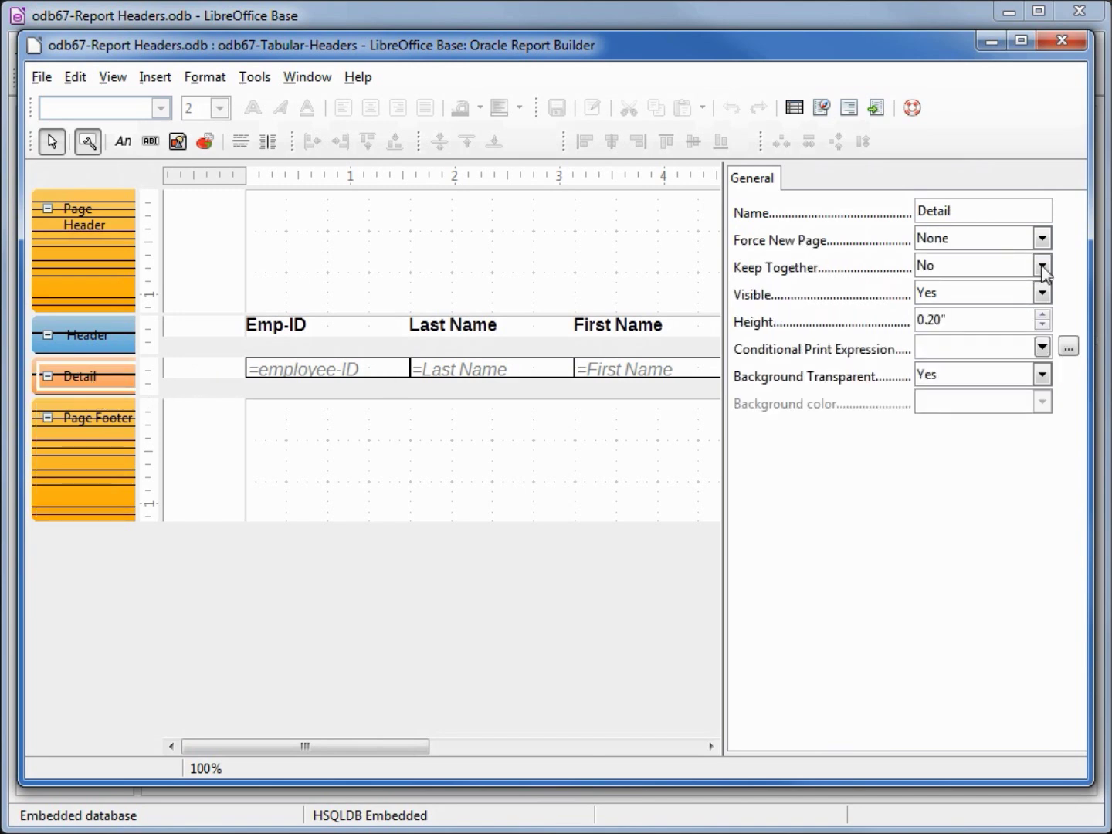
pyautogui.click(192, 329)
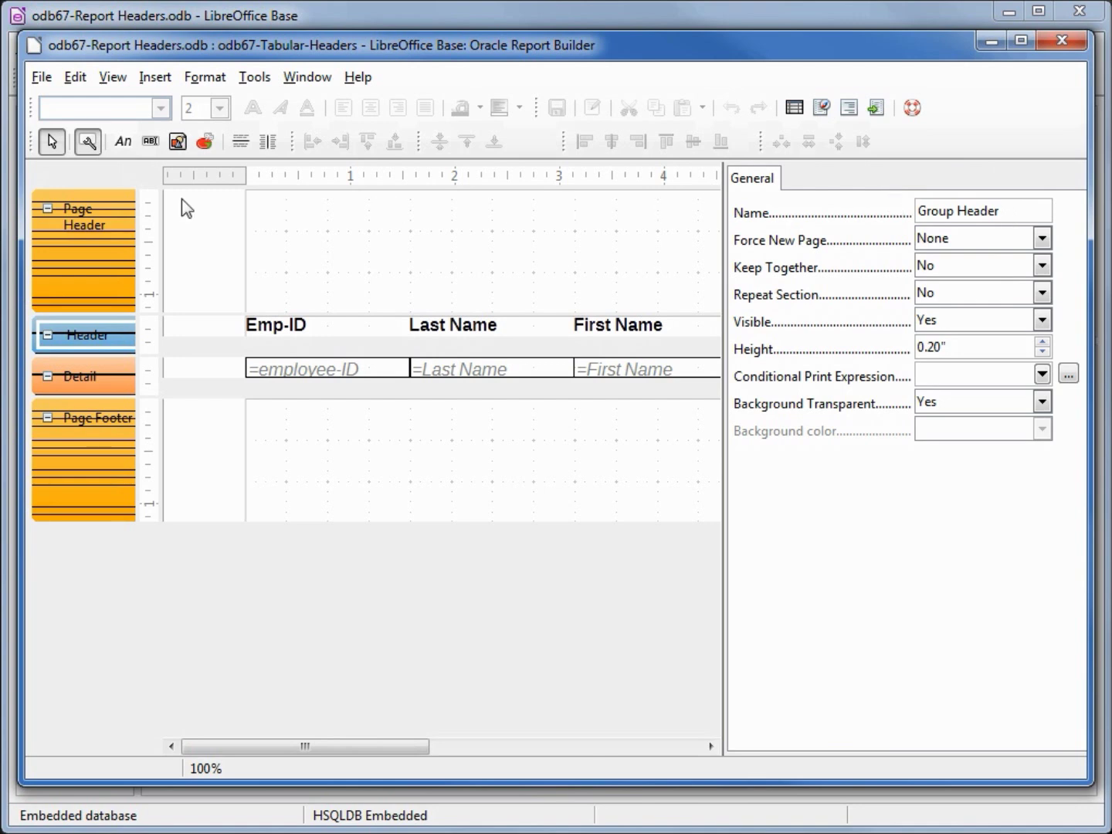
pyautogui.click(123, 143)
# Draw a label in the Page Header named Header, reading 'List of Employees'.
pyautogui.moveTo(369, 230); pyautogui.dragTo(693, 283)
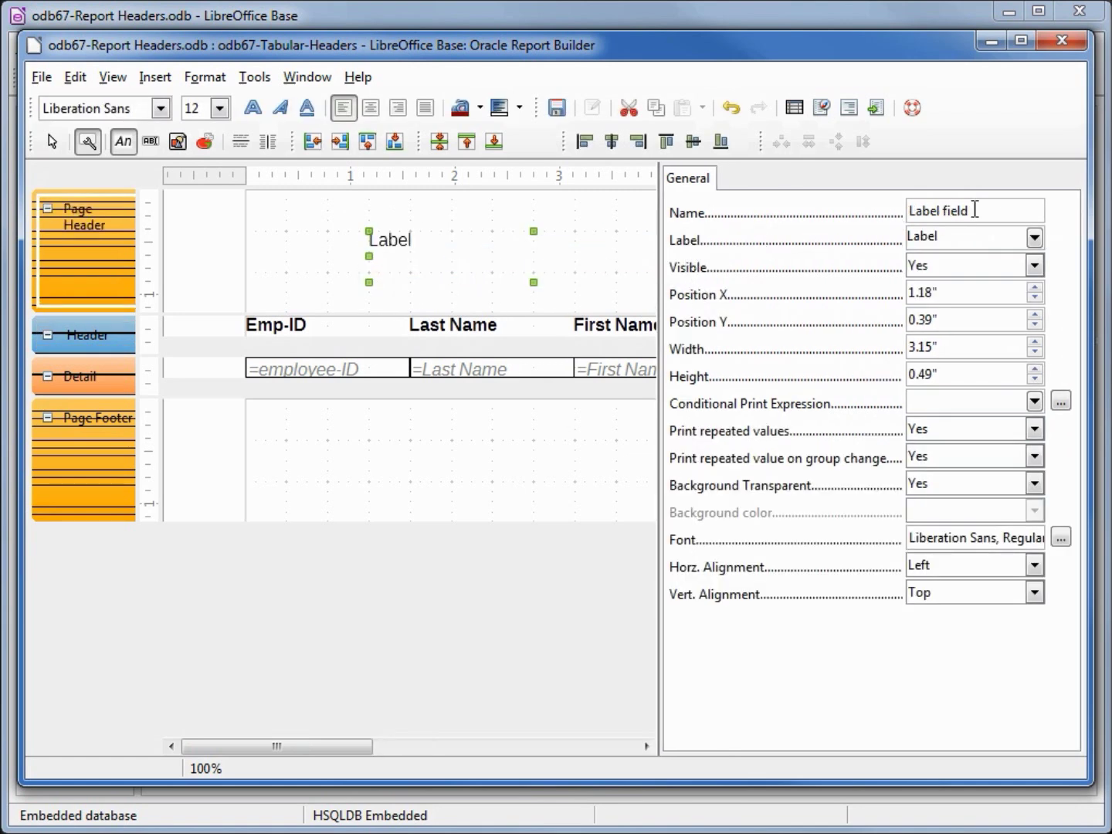
pyautogui.moveTo(986, 210); pyautogui.dragTo(905, 202)
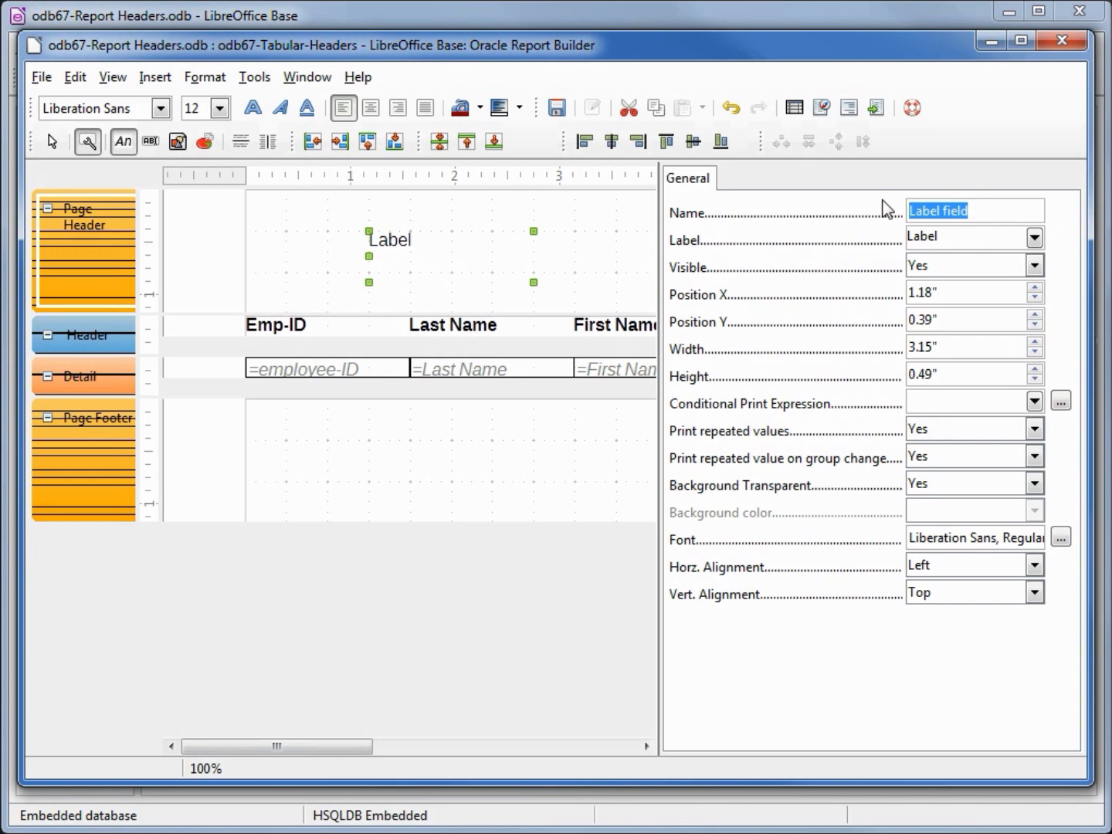
pyautogui.write('Header')
pyautogui.press('Tab')
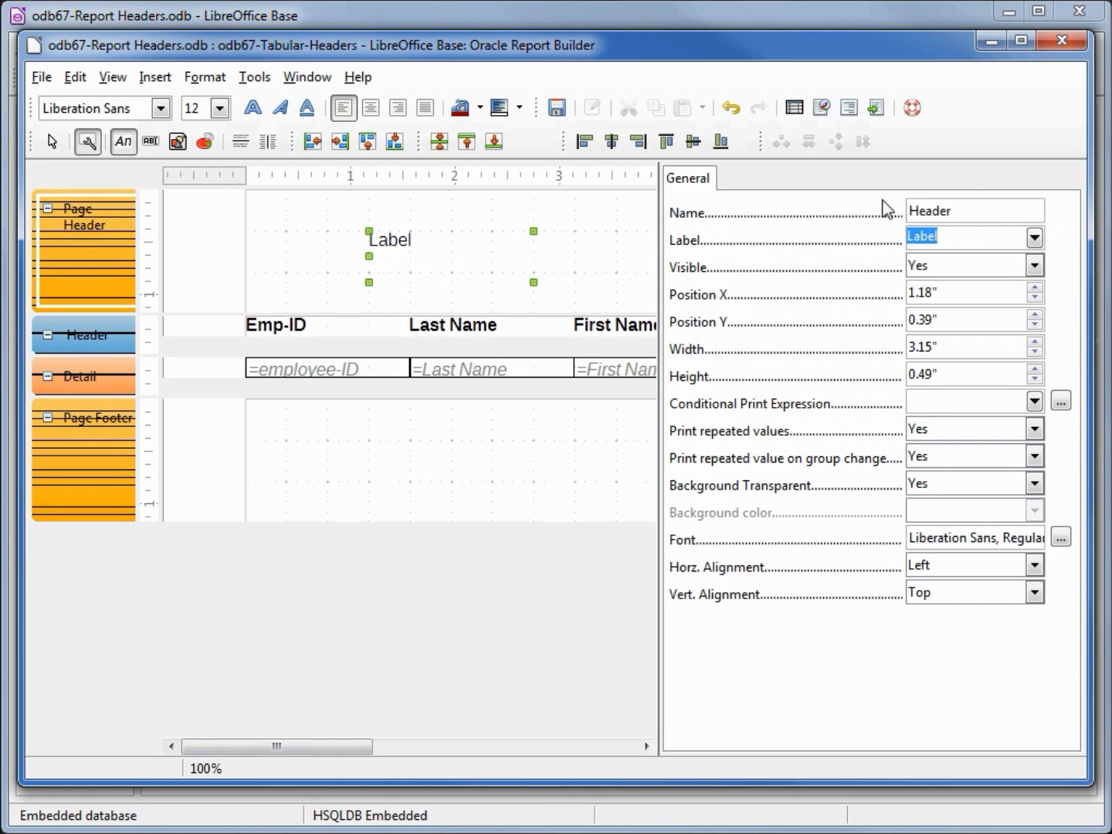
pyautogui.press('BackSpace')
pyautogui.write('List of Employees')
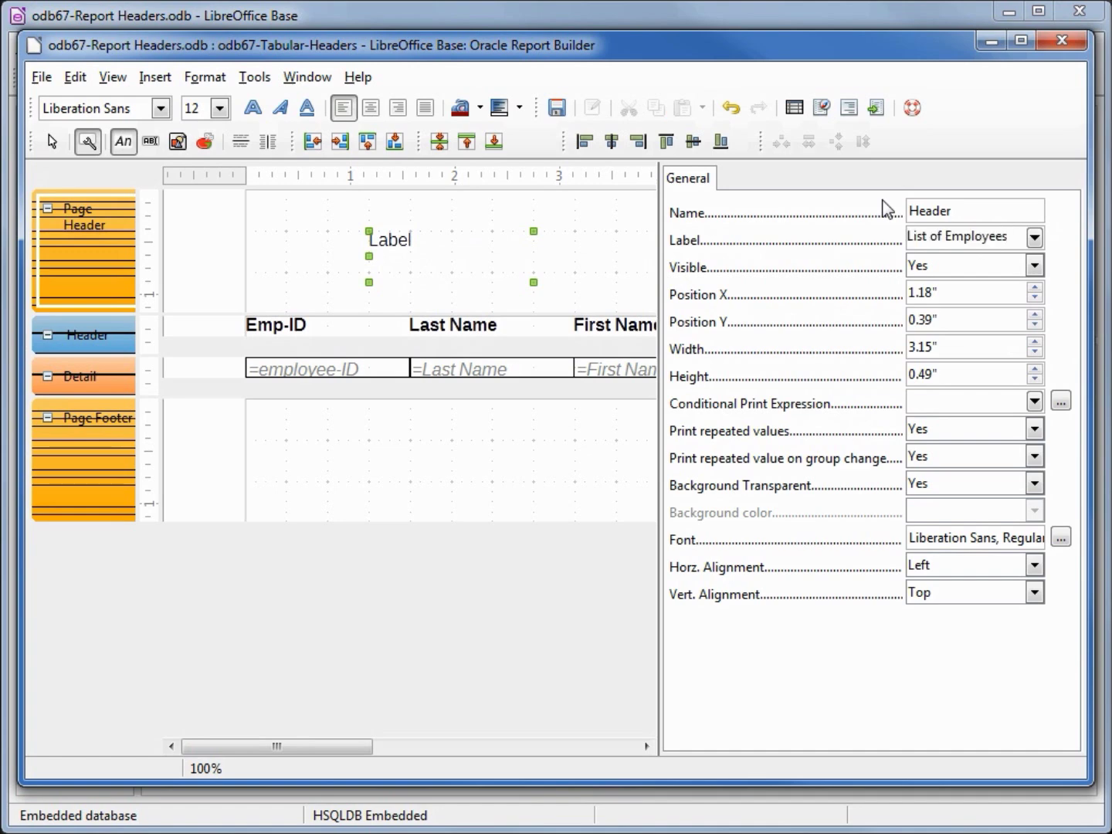
# Format the title in Georgia Bold 22 with a Dot Dash (Bold) underline.
pyautogui.click(1060, 537)
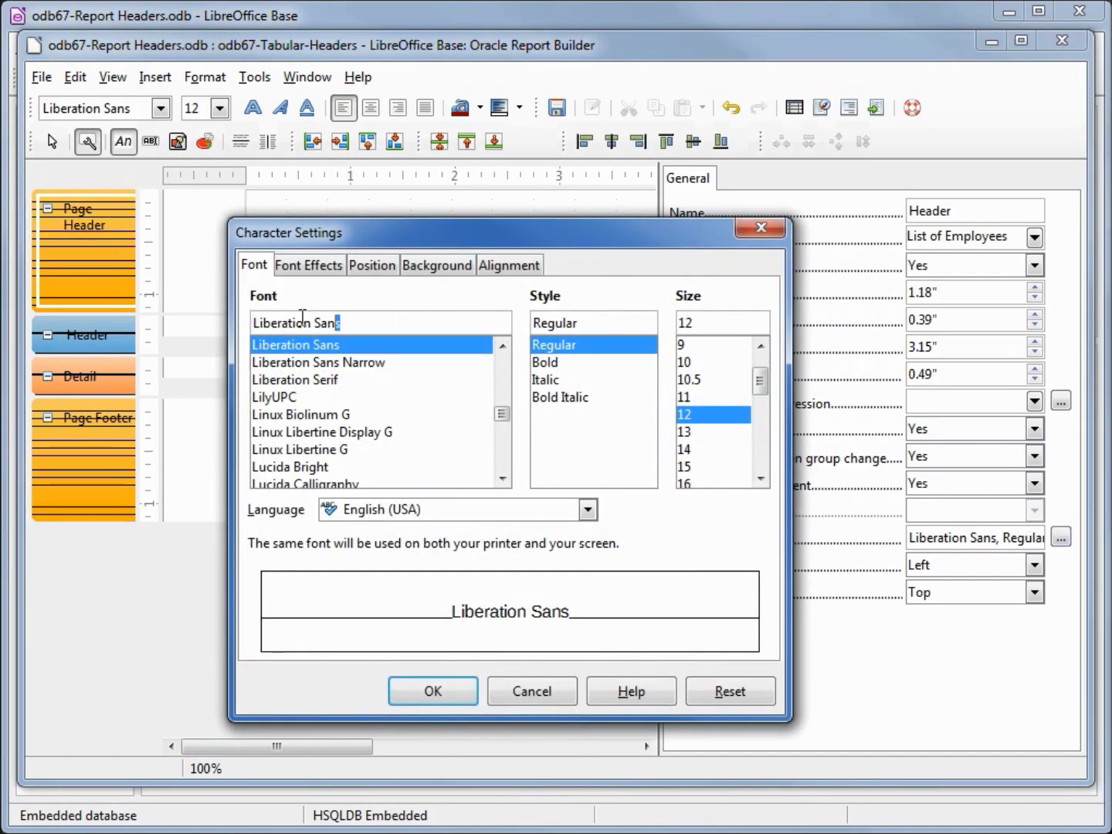
pyautogui.moveTo(454, 315); pyautogui.dragTo(213, 306)
pyautogui.write('Georgia')
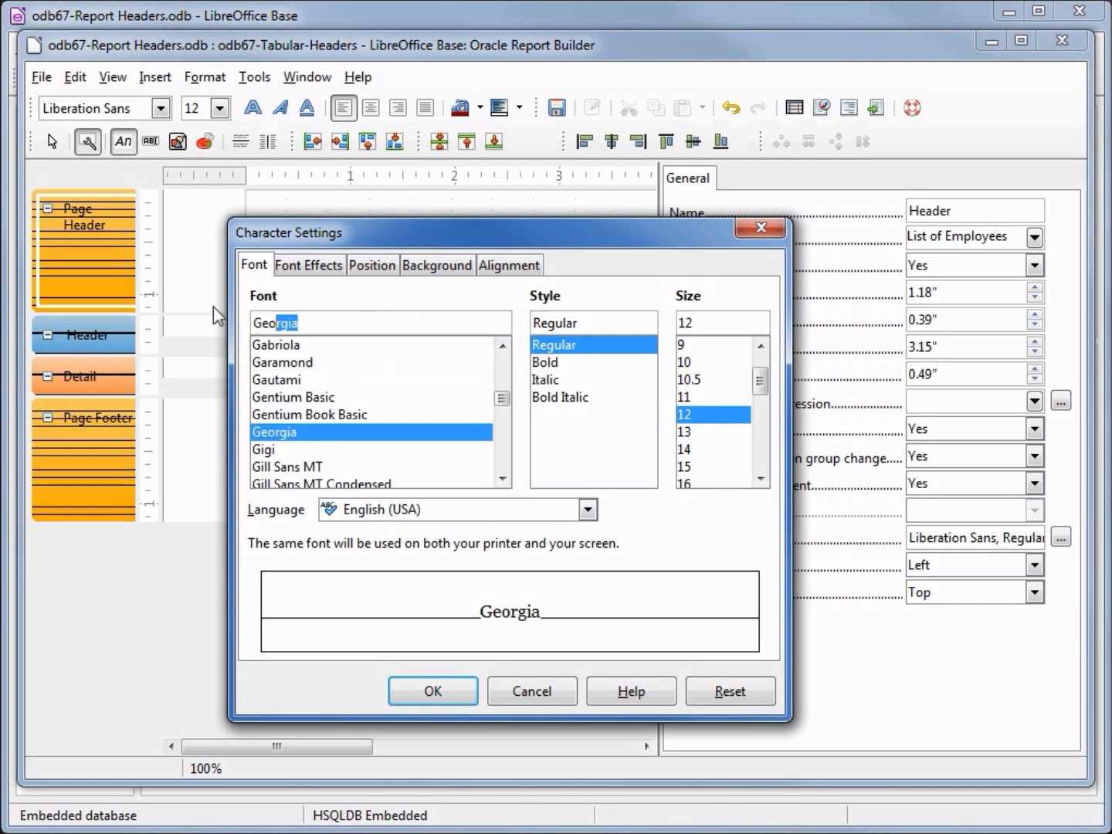
pyautogui.press('Tab')
pyautogui.write('Bold')
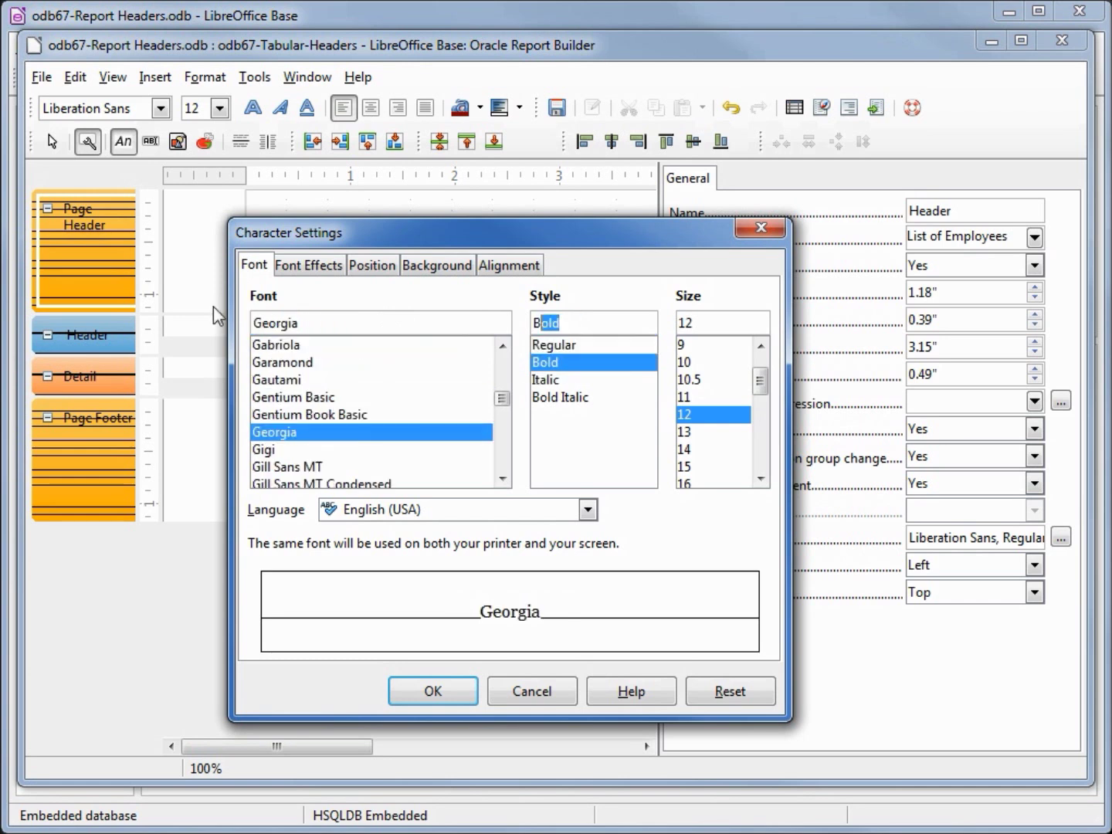
pyautogui.press('Tab')
pyautogui.write('22')
pyautogui.press('Tab')
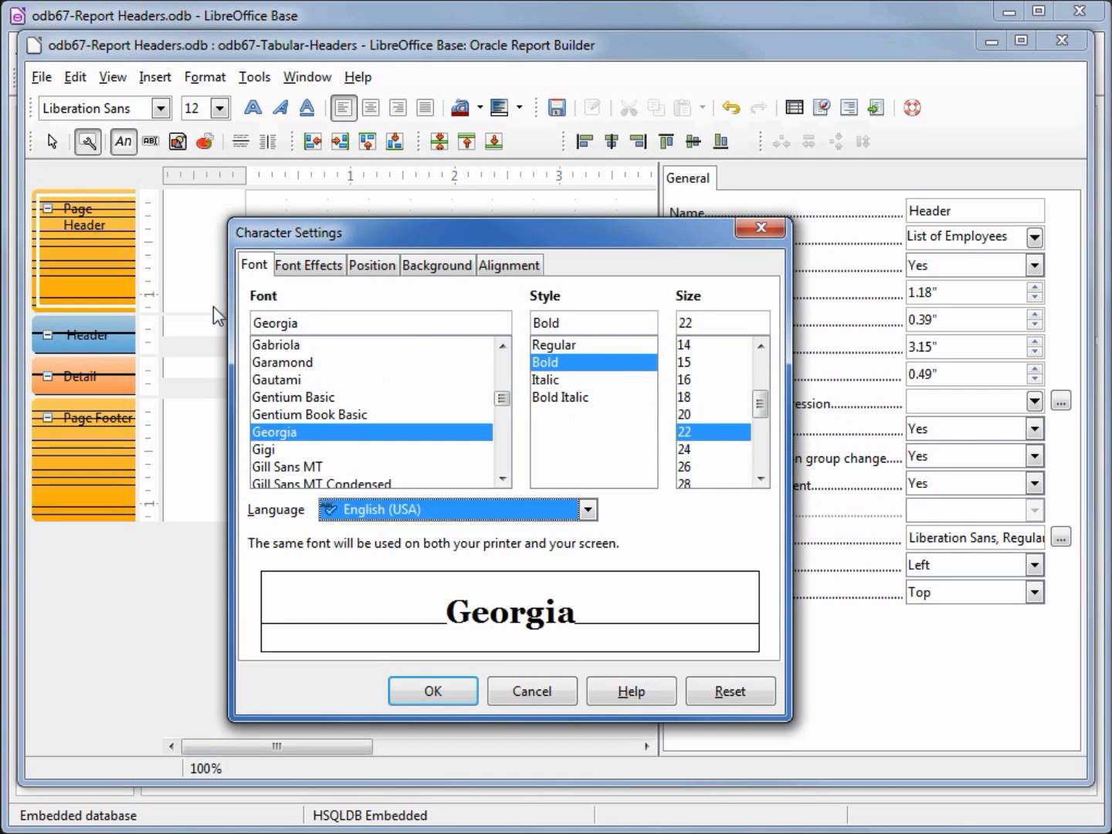
pyautogui.click(309, 267)
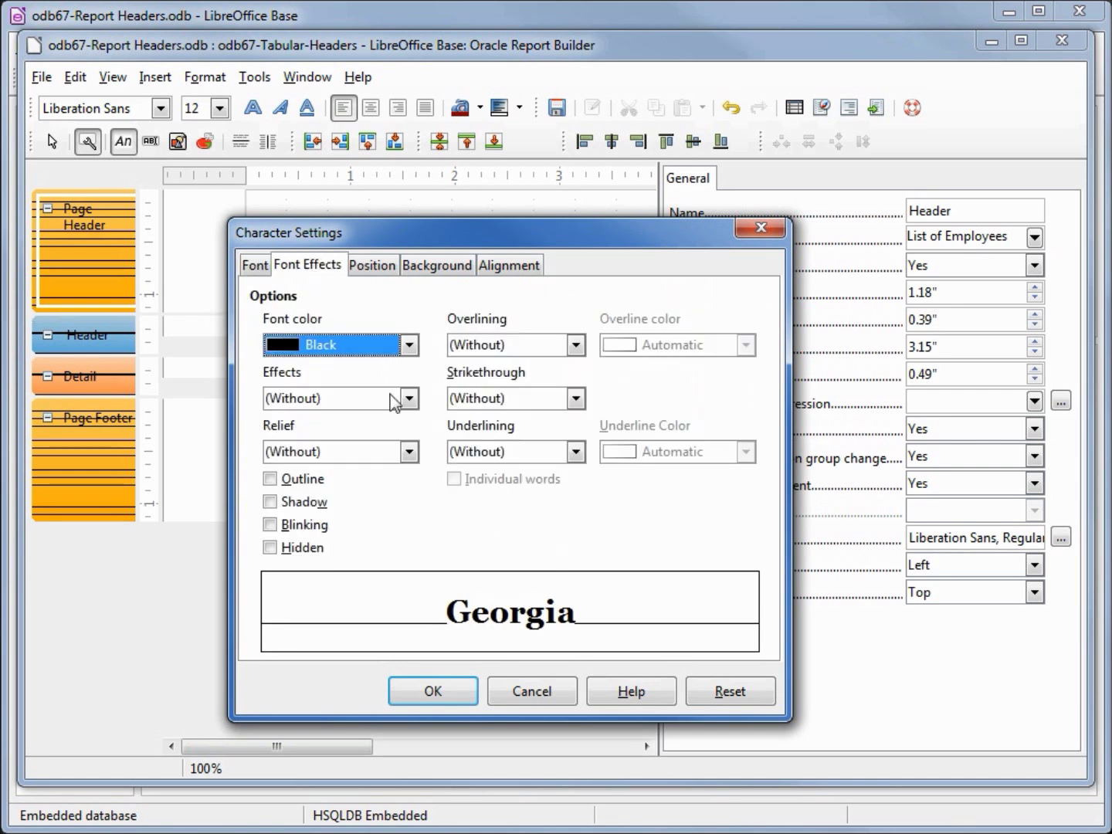
pyautogui.click(575, 452)
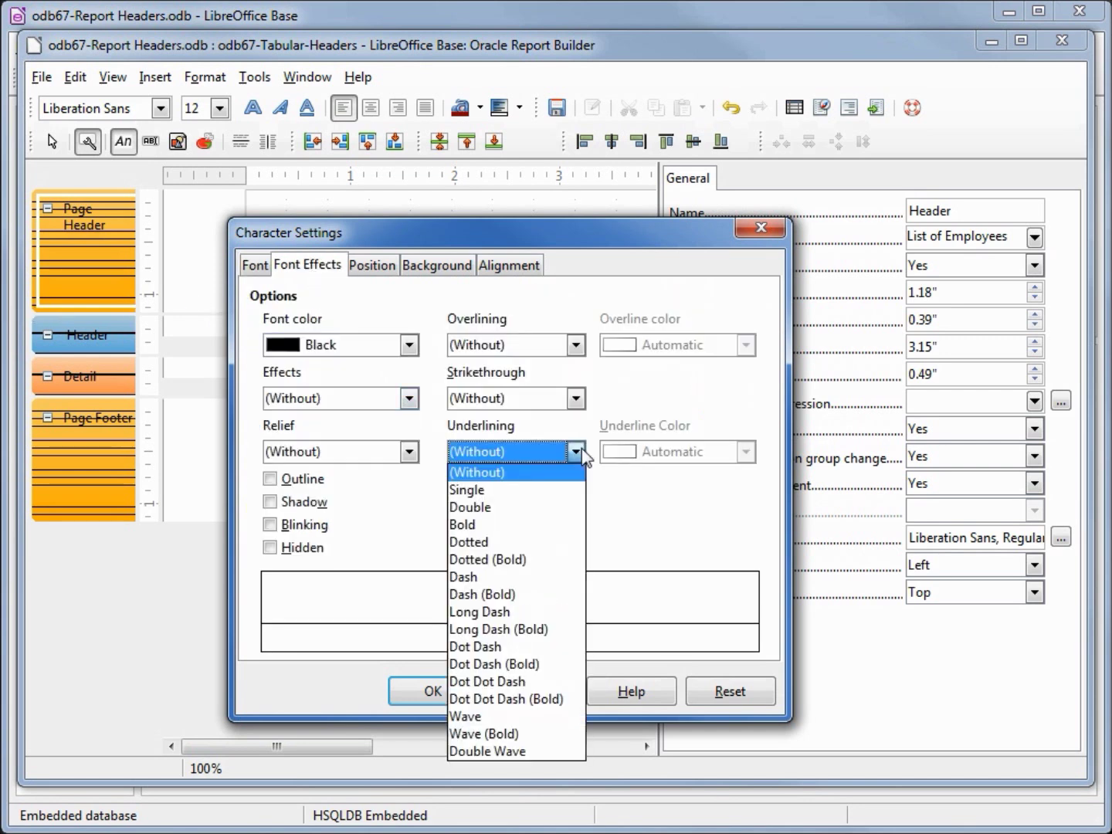
pyautogui.click(542, 664)
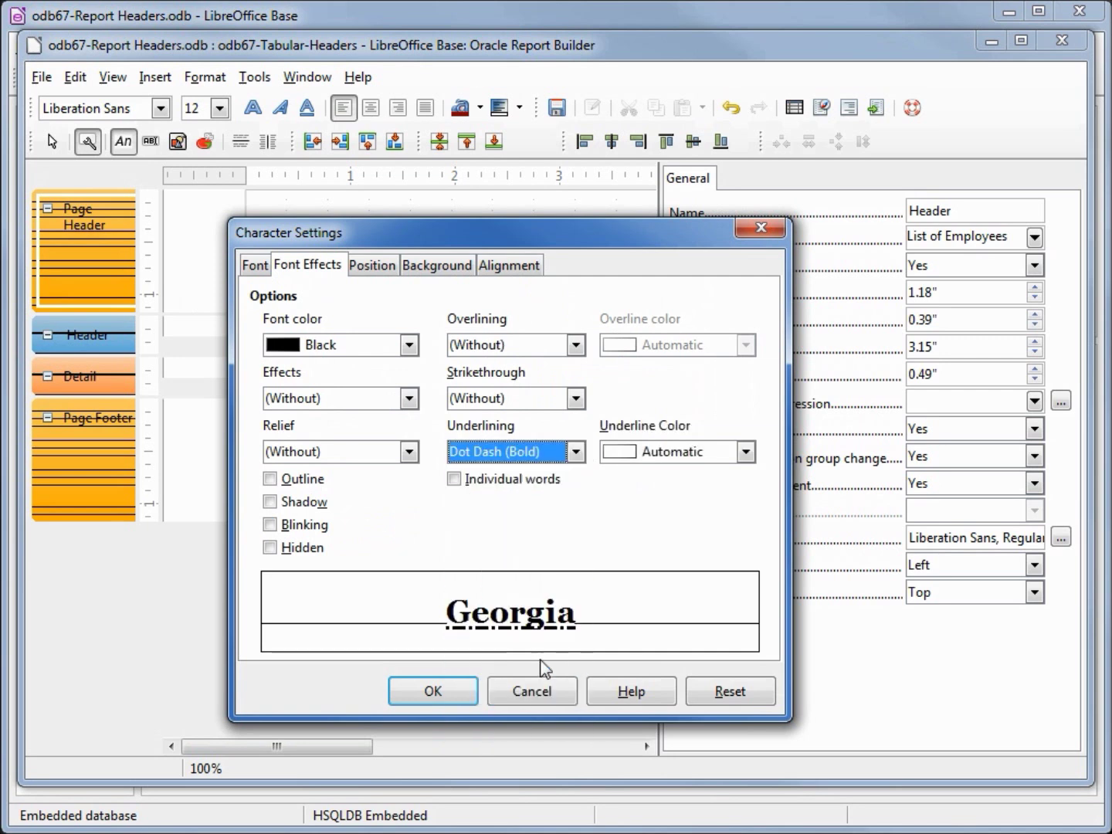
pyautogui.click(454, 695)
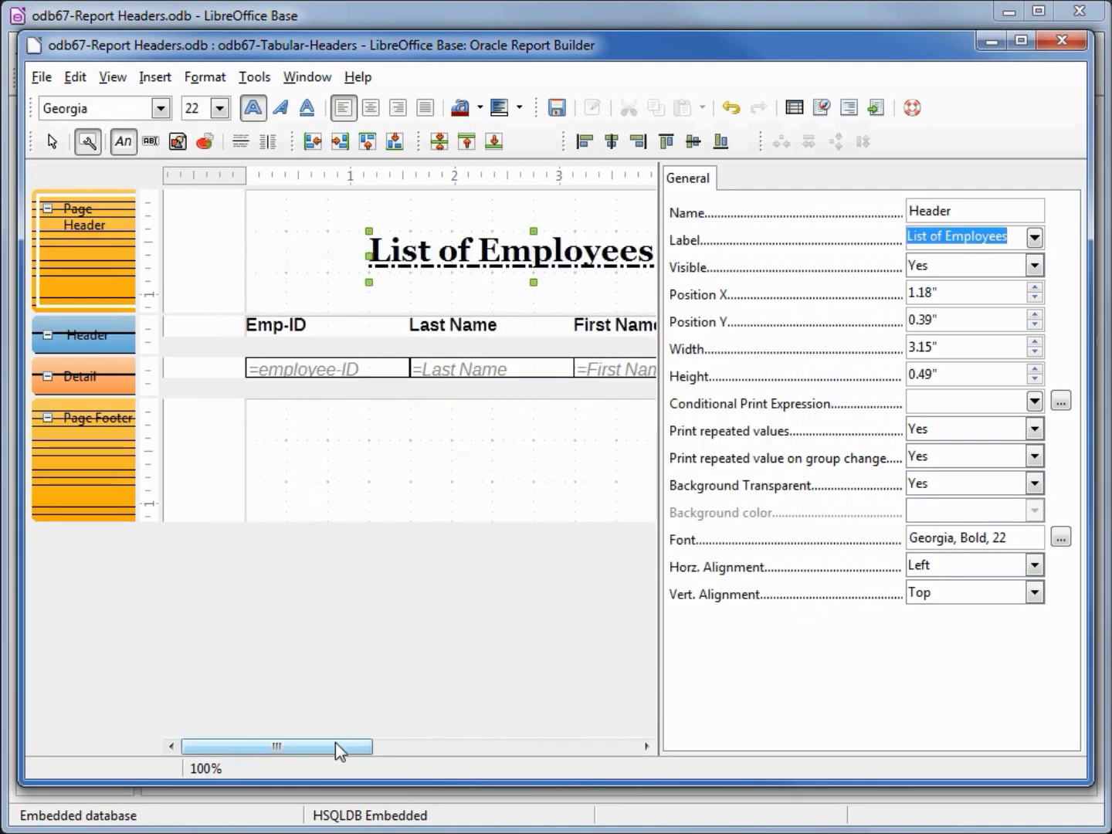
pyautogui.click(205, 255)
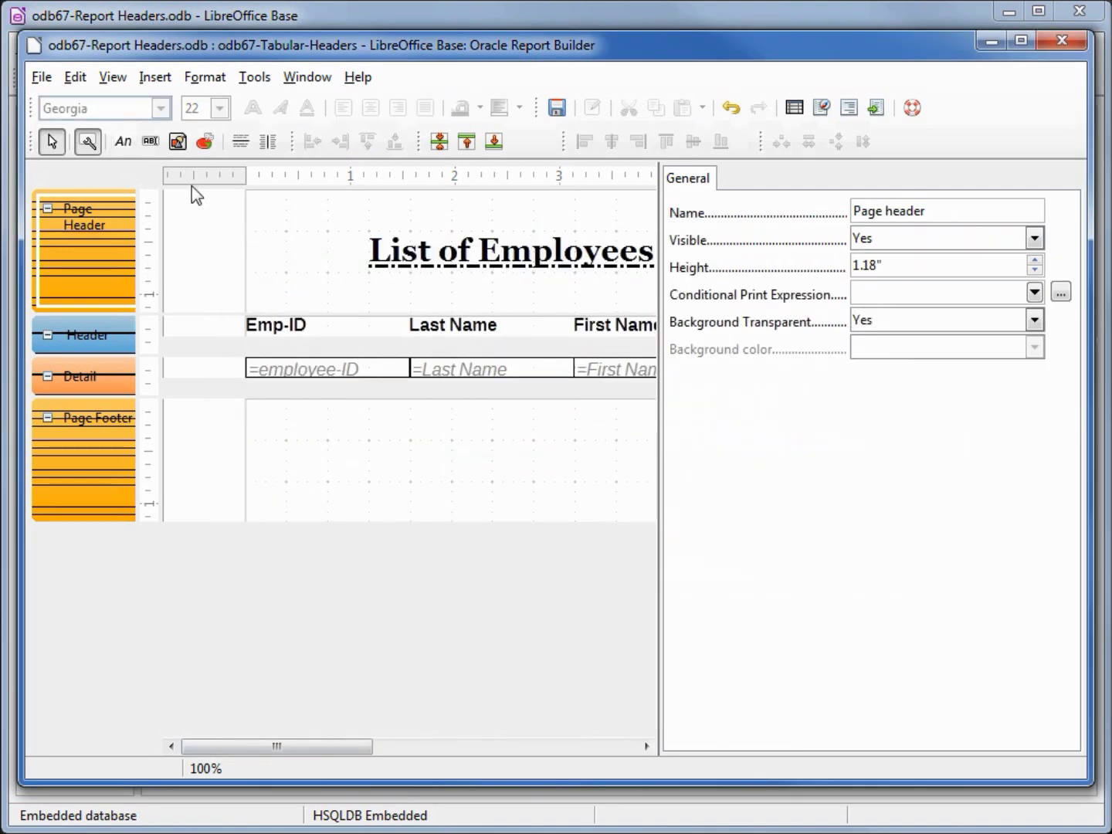
# Insert a =TODAY() date field in the long weekday format (Thursday, August 28, 2014).
pyautogui.click(151, 80)
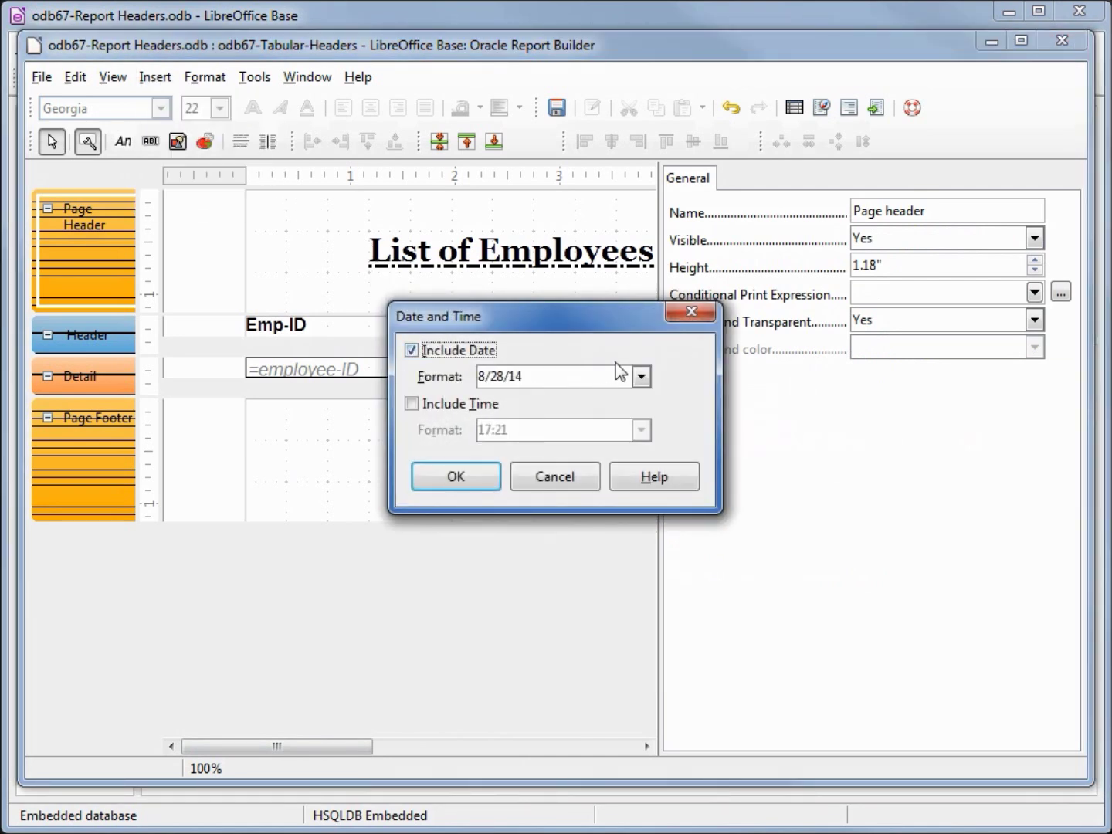
pyautogui.click(641, 377)
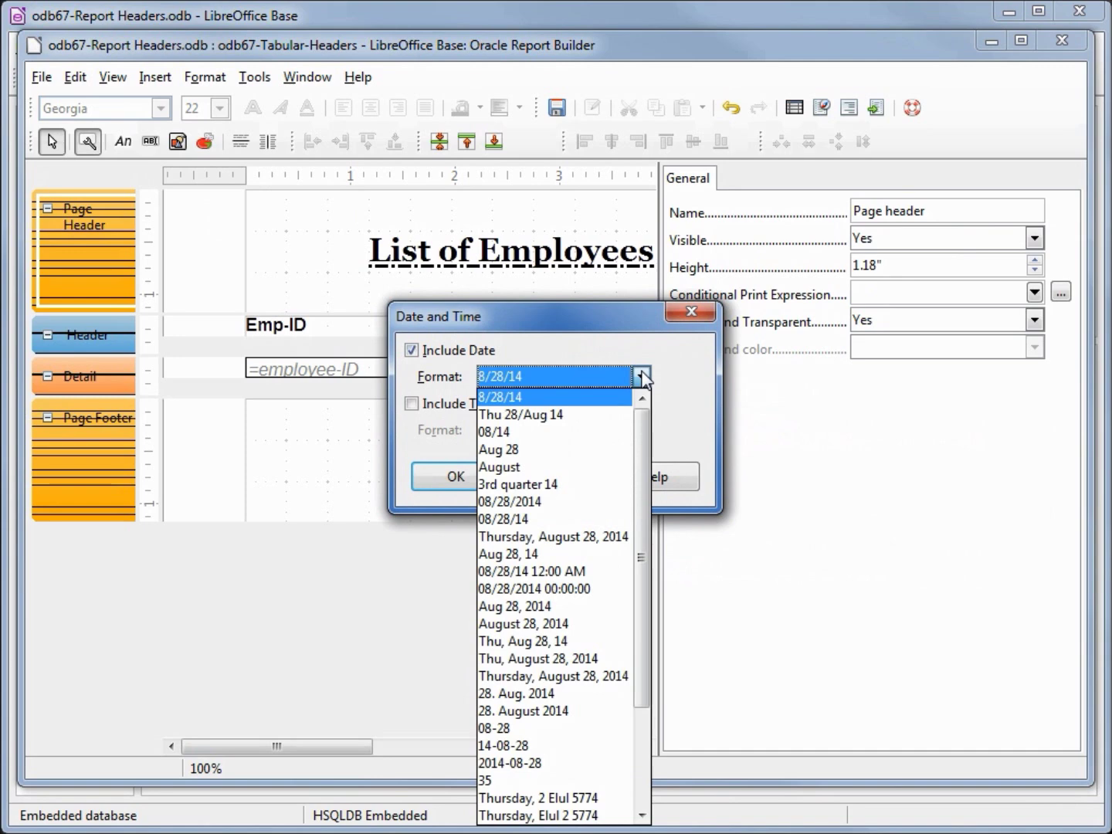
pyautogui.click(588, 536)
pyautogui.click(455, 475)
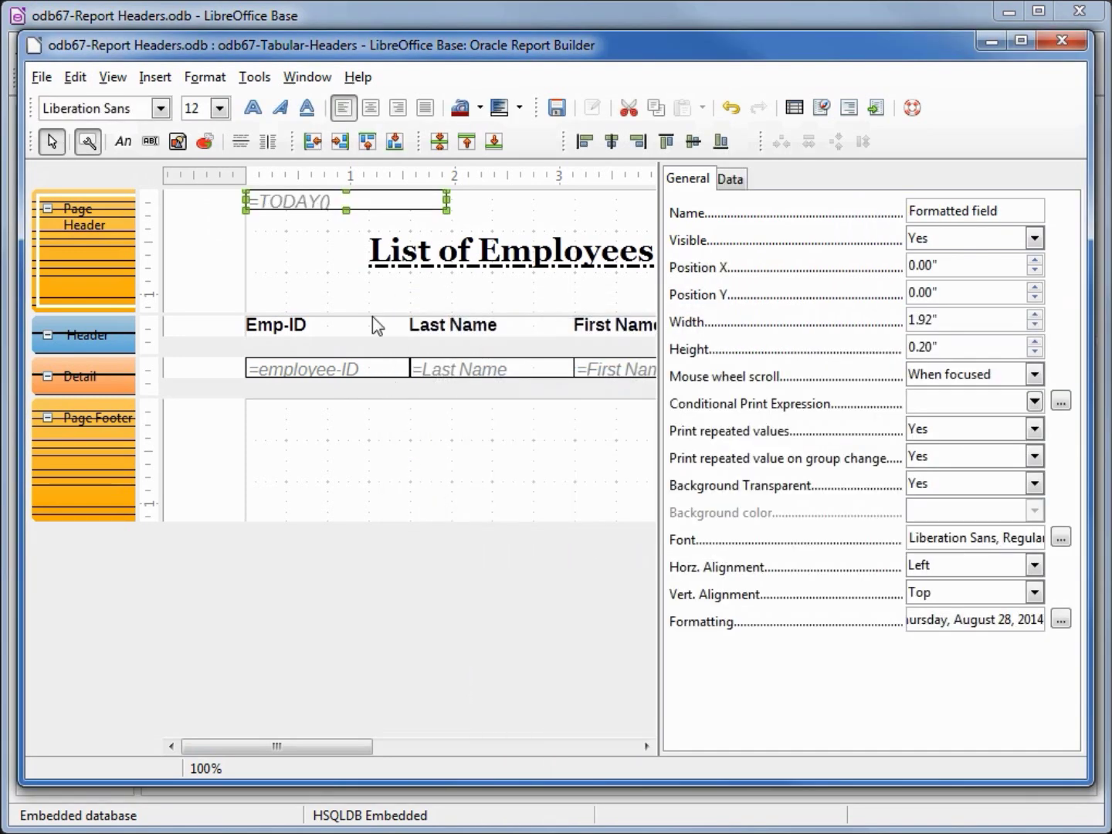
# Move the date field to the right of the page header, level with the title.
pyautogui.press('Right')
pyautogui.press('Right')
pyautogui.press('Right')
pyautogui.press('Right')
pyautogui.press('Right')
pyautogui.press('Right')
pyautogui.press('Right')
pyautogui.press('Right')
pyautogui.press('Right')
pyautogui.press('Right')
pyautogui.press('Right')
pyautogui.press('Right')
pyautogui.press('Right')
pyautogui.press('Right')
pyautogui.press('Right')
pyautogui.press('Right')
pyautogui.press('Right')
pyautogui.press('Right')
pyautogui.press('Right')
pyautogui.press('Right')
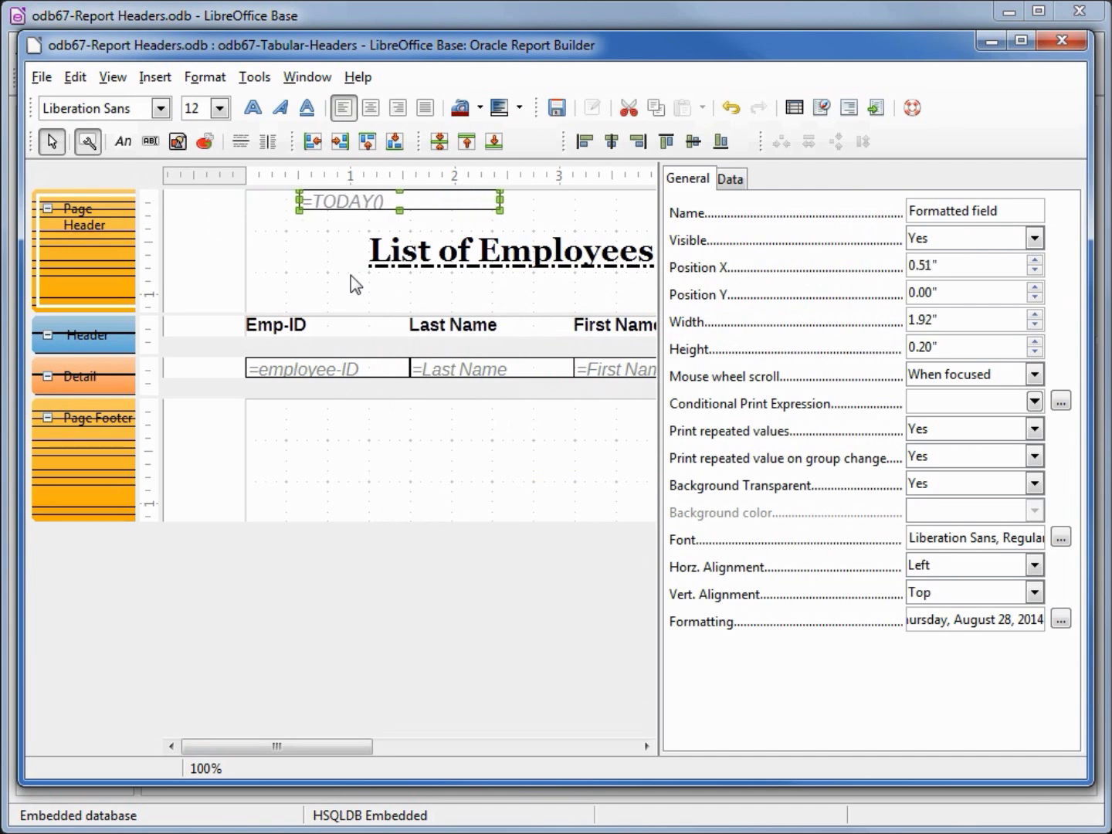
pyautogui.press('Right')
pyautogui.press('Right')
pyautogui.press('Right')
pyautogui.press('Right')
pyautogui.press('Right')
pyautogui.press('Right')
pyautogui.press('Right')
pyautogui.press('Right')
pyautogui.press('Right')
pyautogui.press('Right')
pyautogui.press('Right')
pyautogui.press('Right')
pyautogui.press('Right')
pyautogui.press('Right')
pyautogui.press('Right')
pyautogui.press('Right')
pyautogui.press('Right')
pyautogui.press('Right')
pyautogui.press('Right')
pyautogui.press('Right')
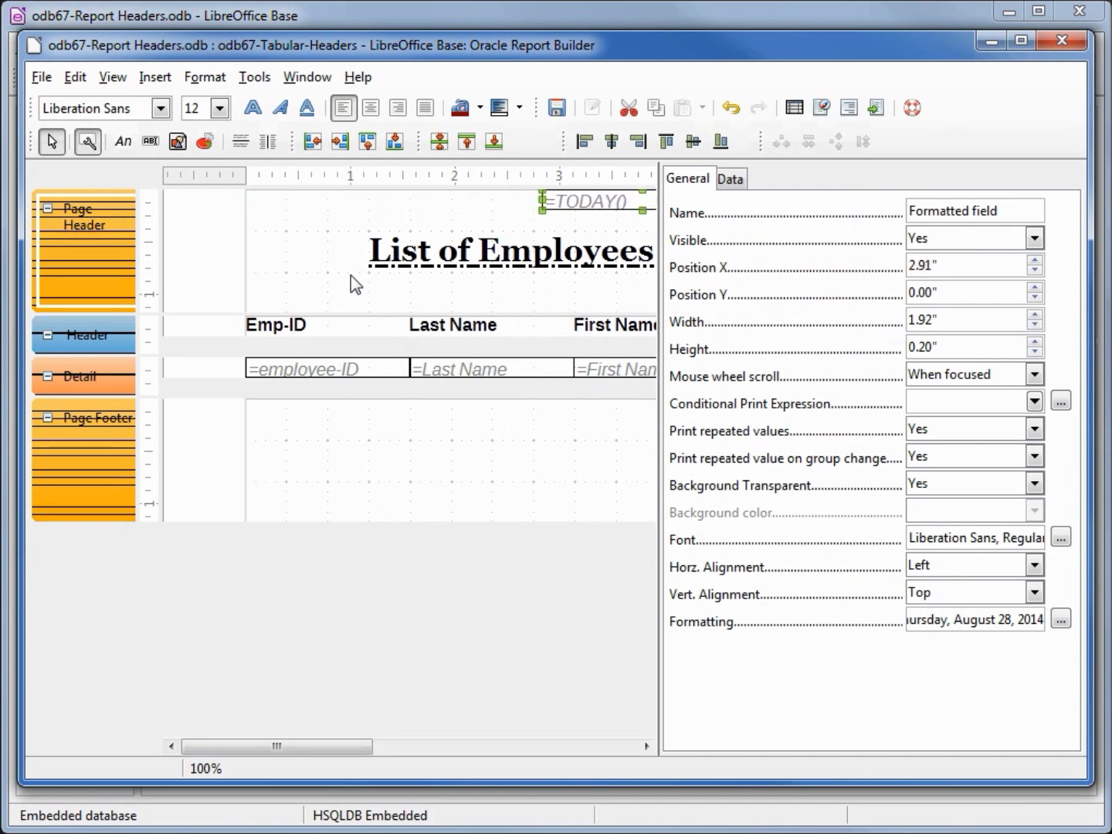
pyautogui.press('Right')
pyautogui.press('Right')
pyautogui.press('Right')
pyautogui.press('Right')
pyautogui.press('Right')
pyautogui.press('Right')
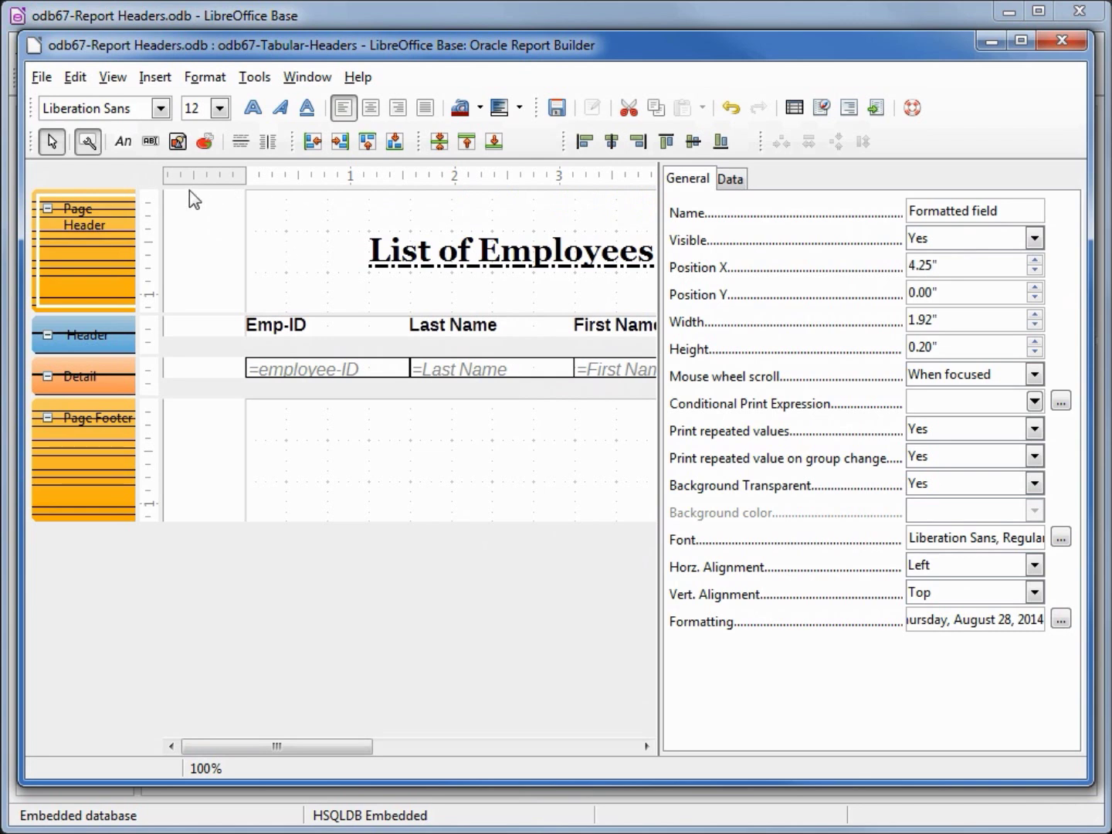
pyautogui.click(89, 142)
pyautogui.moveTo(786, 203); pyautogui.dragTo(976, 249)
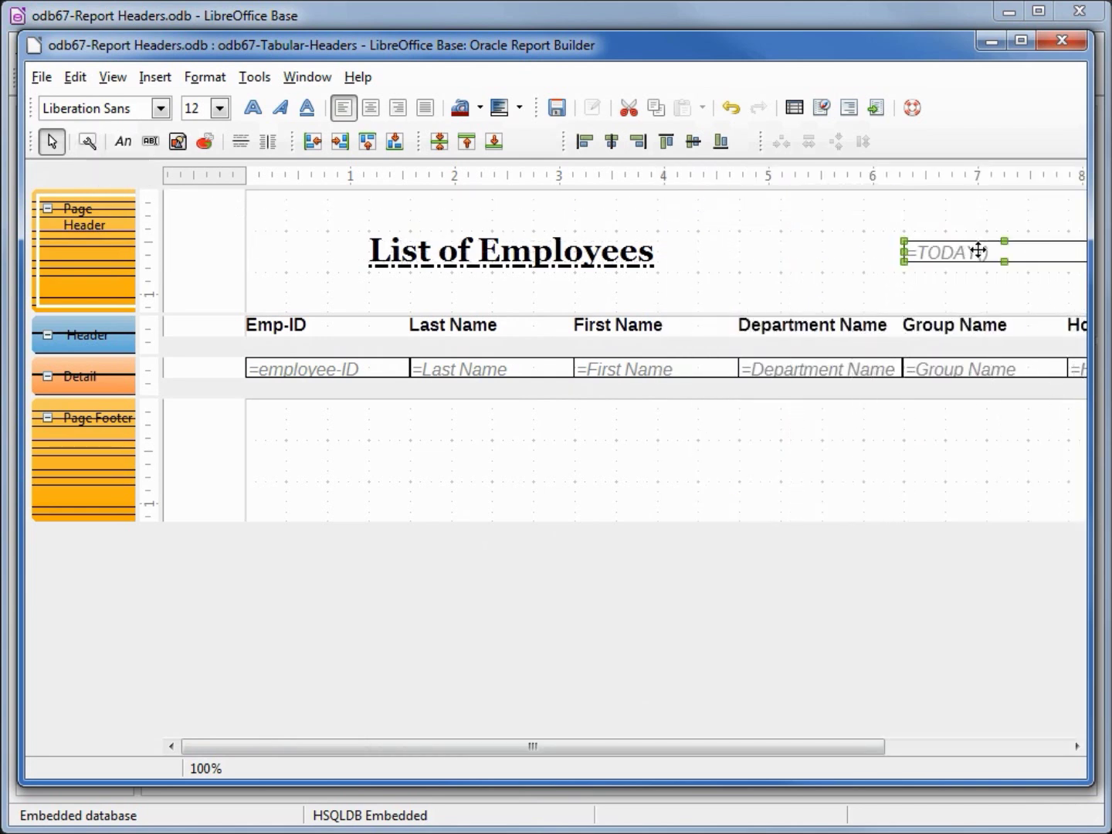
# Insert a centre-aligned 'Page N of M' page-number field at the bottom of the page (footer).
pyautogui.click(155, 77)
pyautogui.click(200, 112)
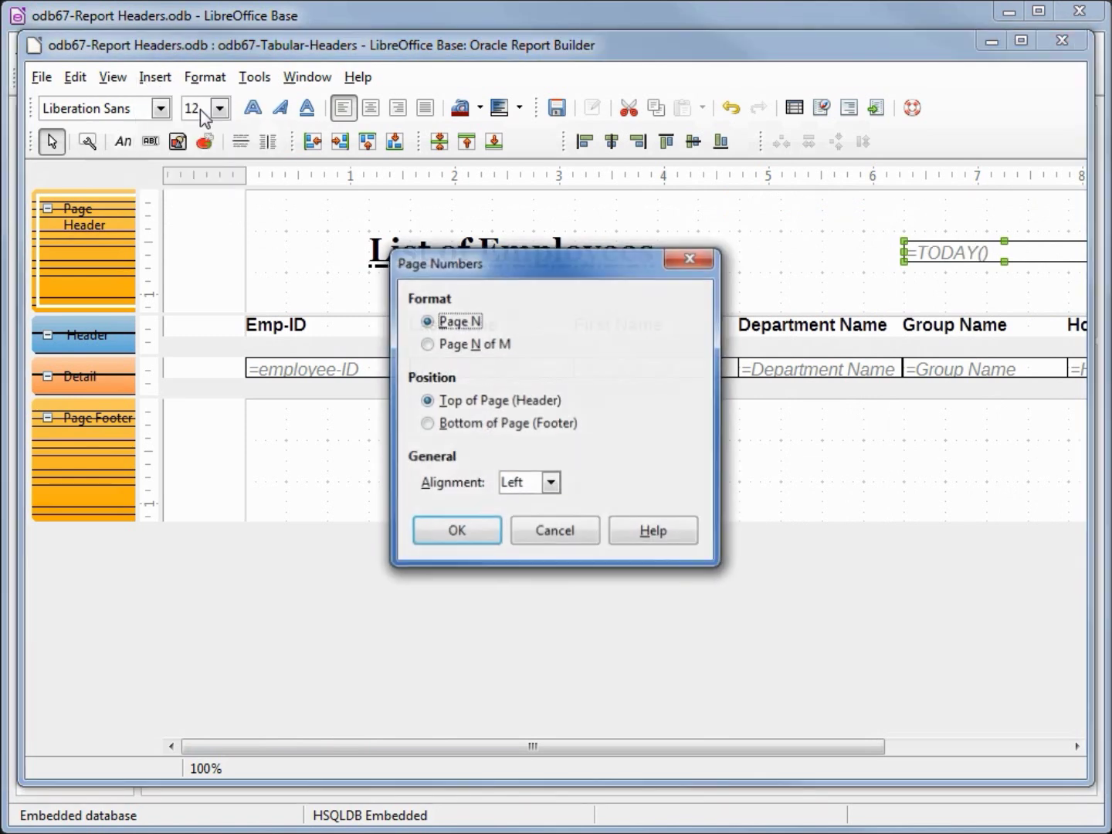
pyautogui.click(426, 344)
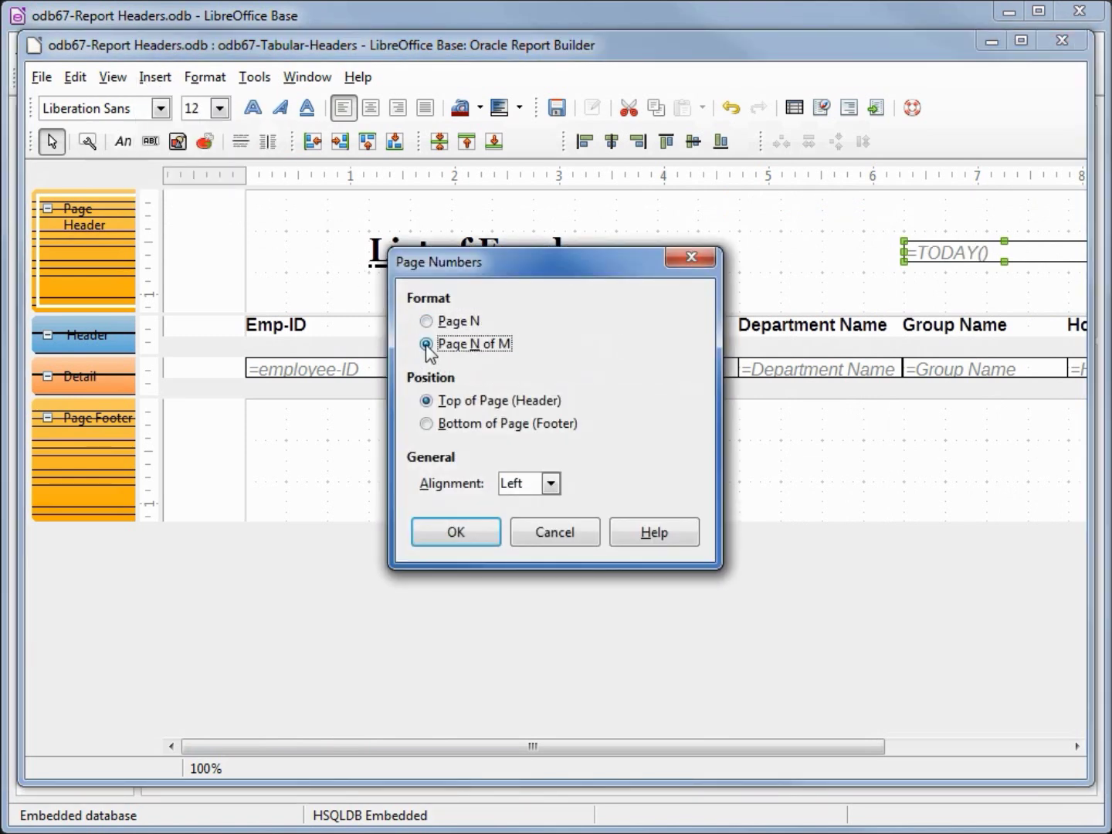
pyautogui.click(427, 422)
pyautogui.click(550, 484)
pyautogui.click(550, 524)
pyautogui.click(472, 532)
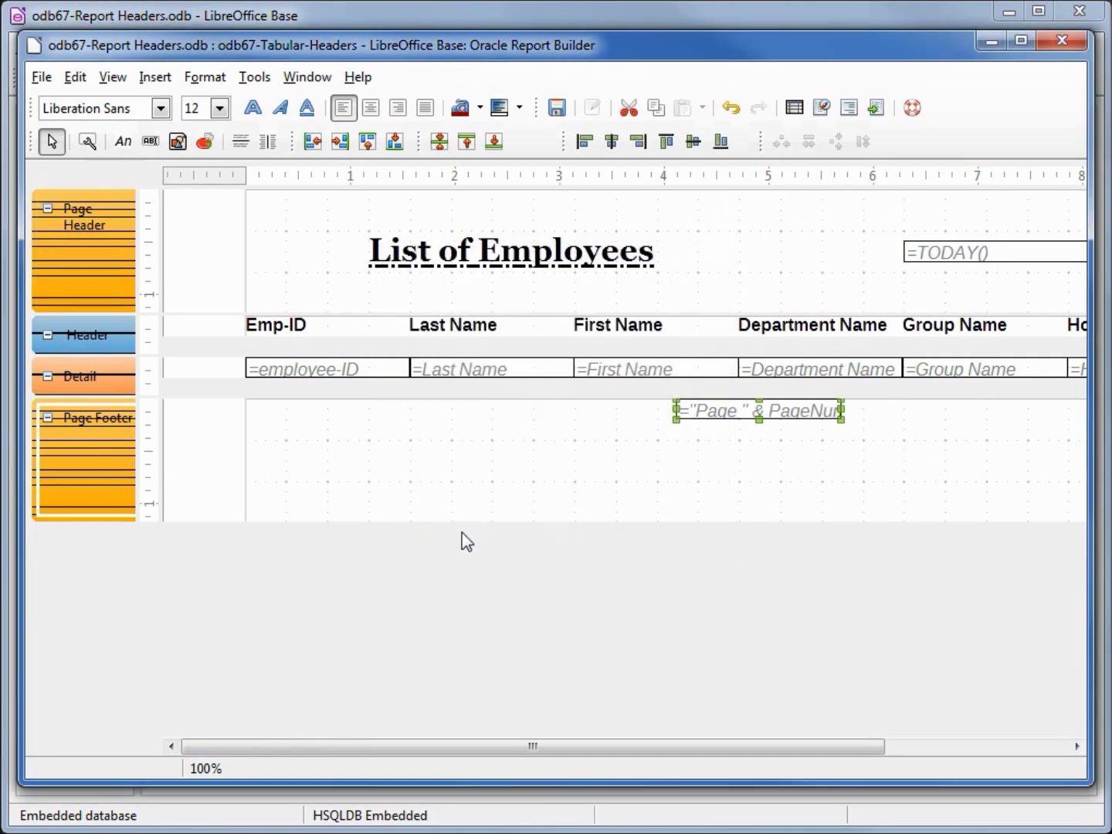
# Change the top and bottom page margins from 0.79" to 0.5" in Page Setup.
pyautogui.click(190, 86)
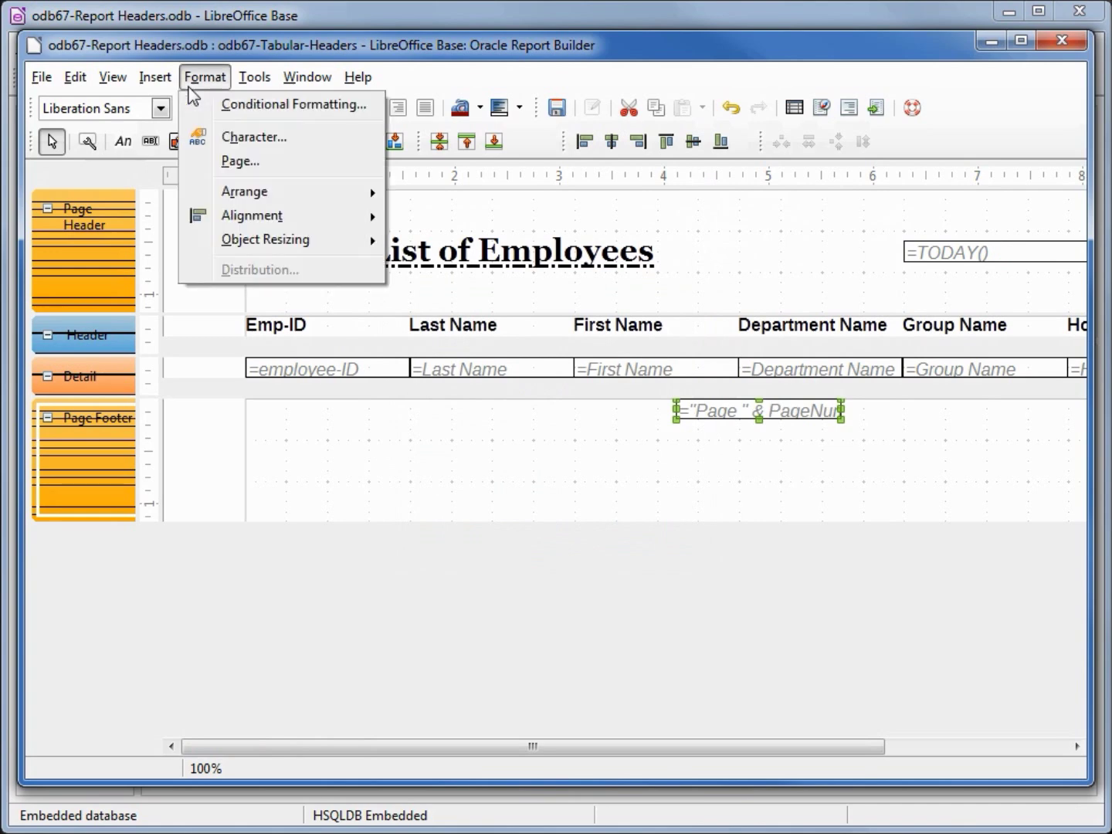
pyautogui.click(235, 163)
pyautogui.moveTo(384, 642); pyautogui.dragTo(347, 644)
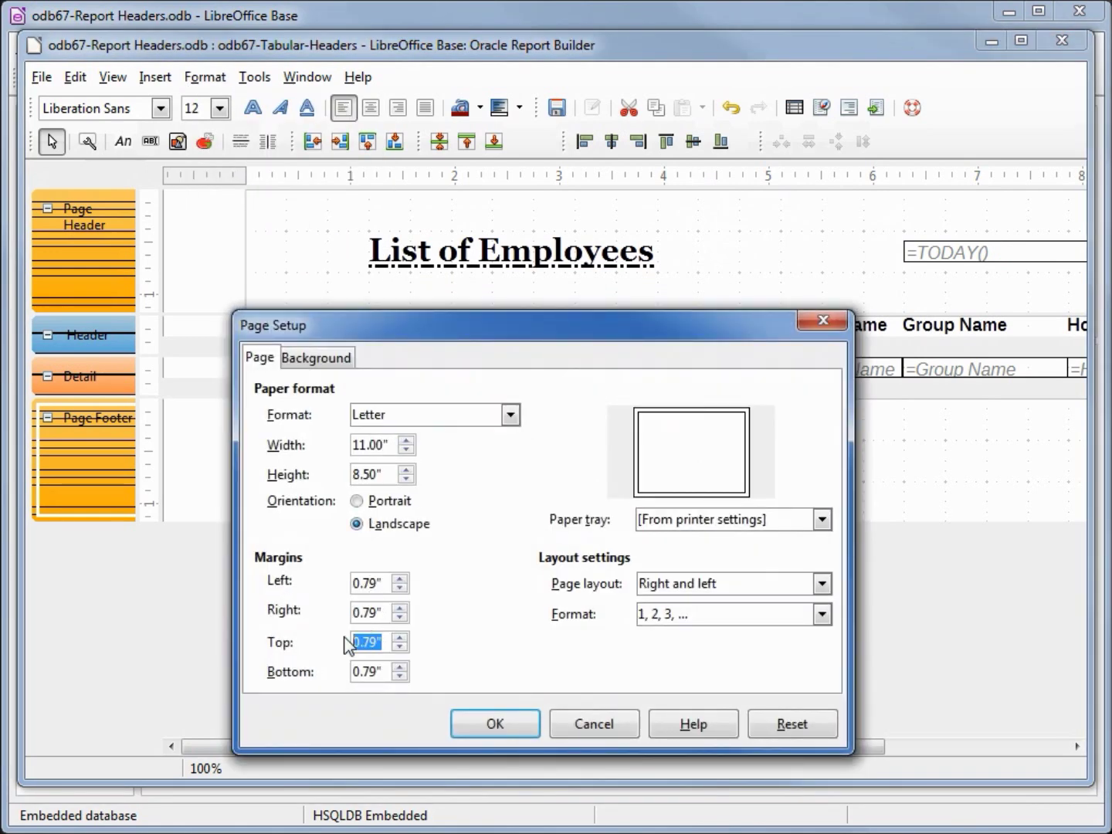
pyautogui.write('0.5')
pyautogui.press('Tab')
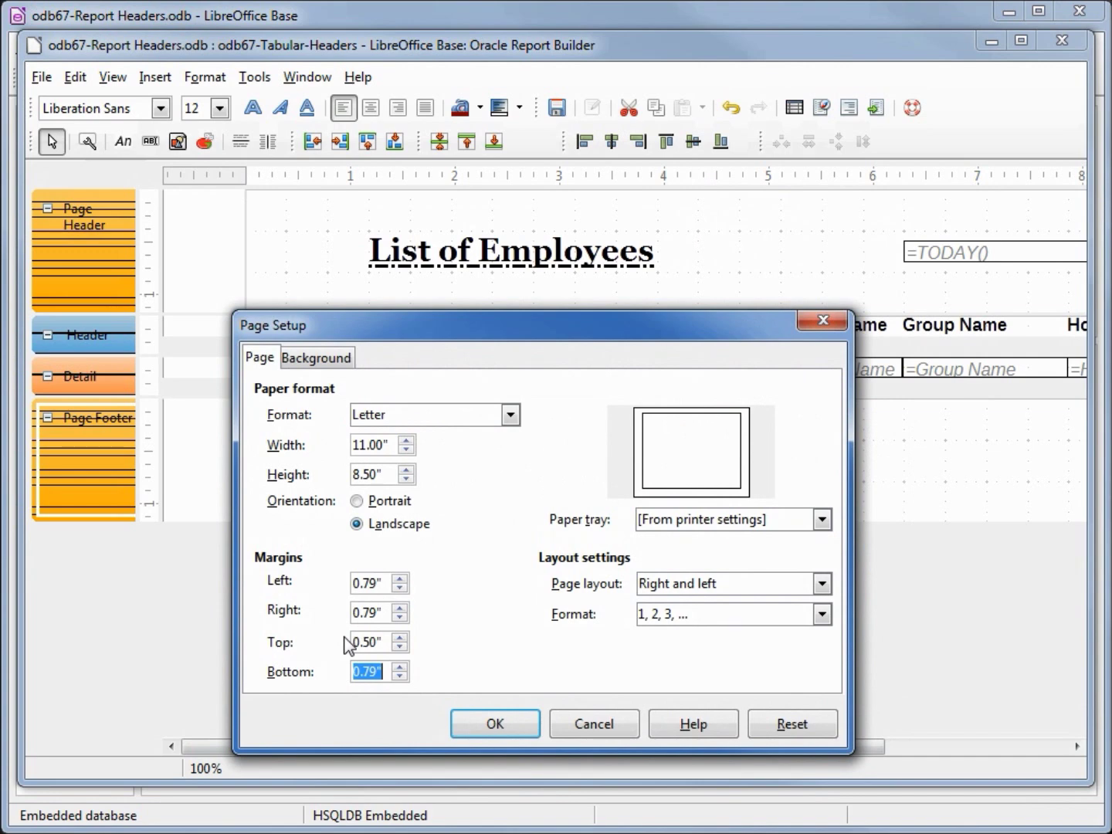
pyautogui.write('0.5')
pyautogui.press('Tab')
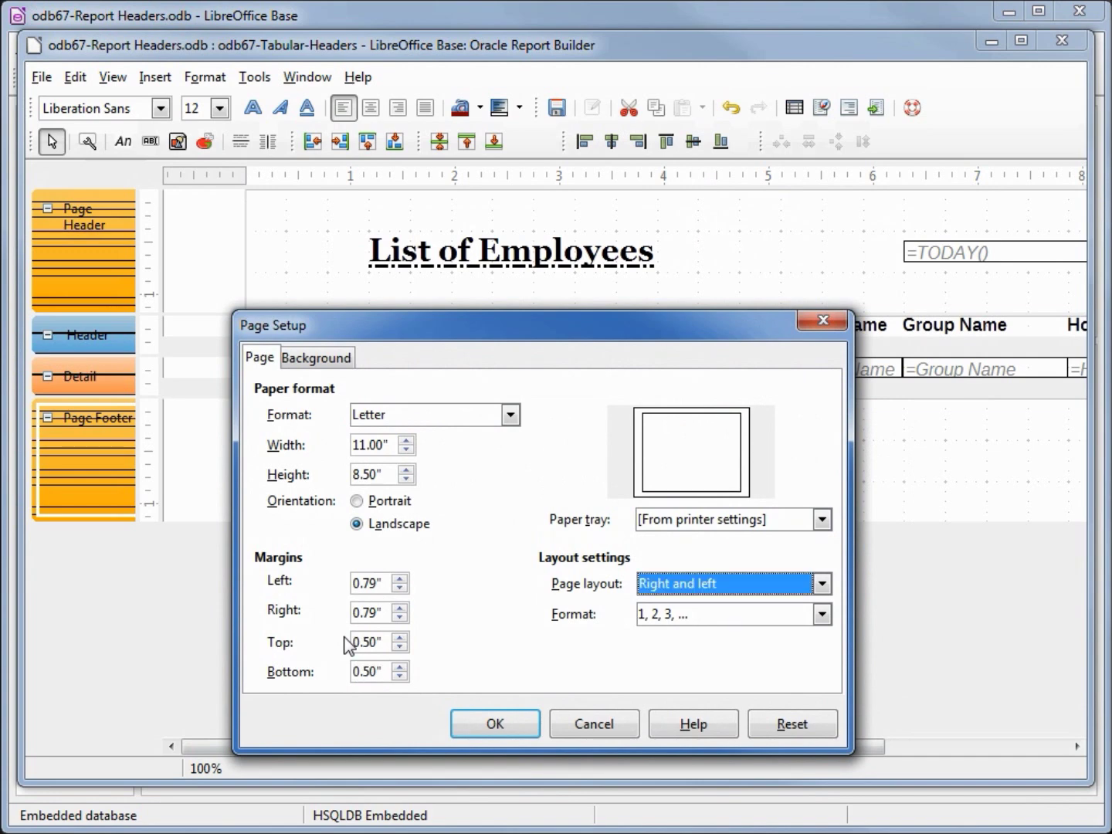
pyautogui.click(491, 725)
pyautogui.click(211, 261)
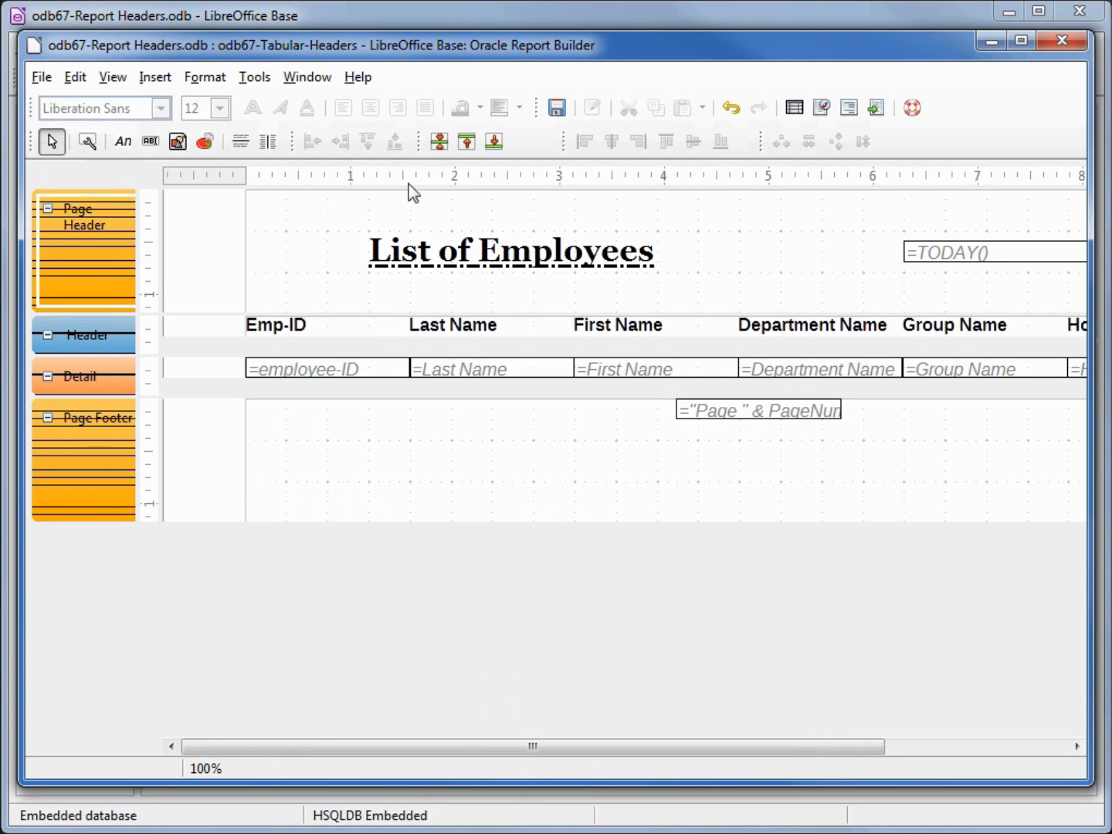
# Shrink Page Header and Page Footer to fit their fields, save the design, and run the report.
pyautogui.click(439, 142)
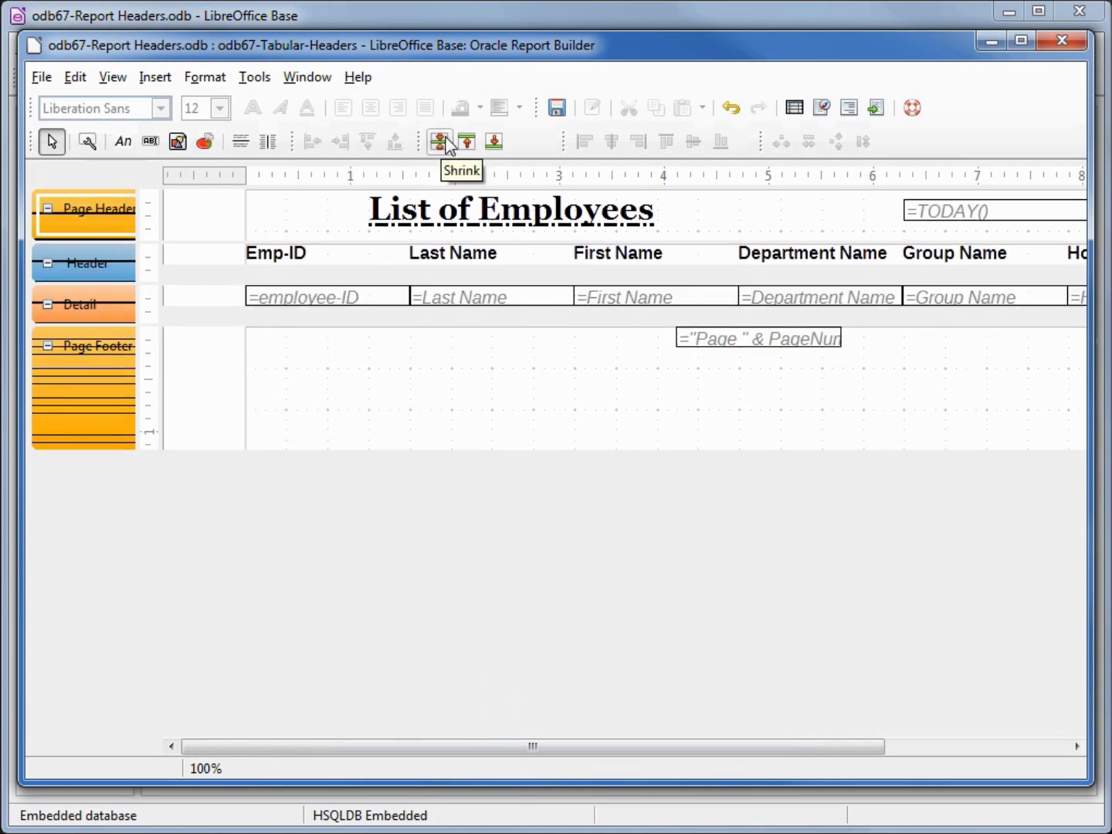
pyautogui.click(248, 348)
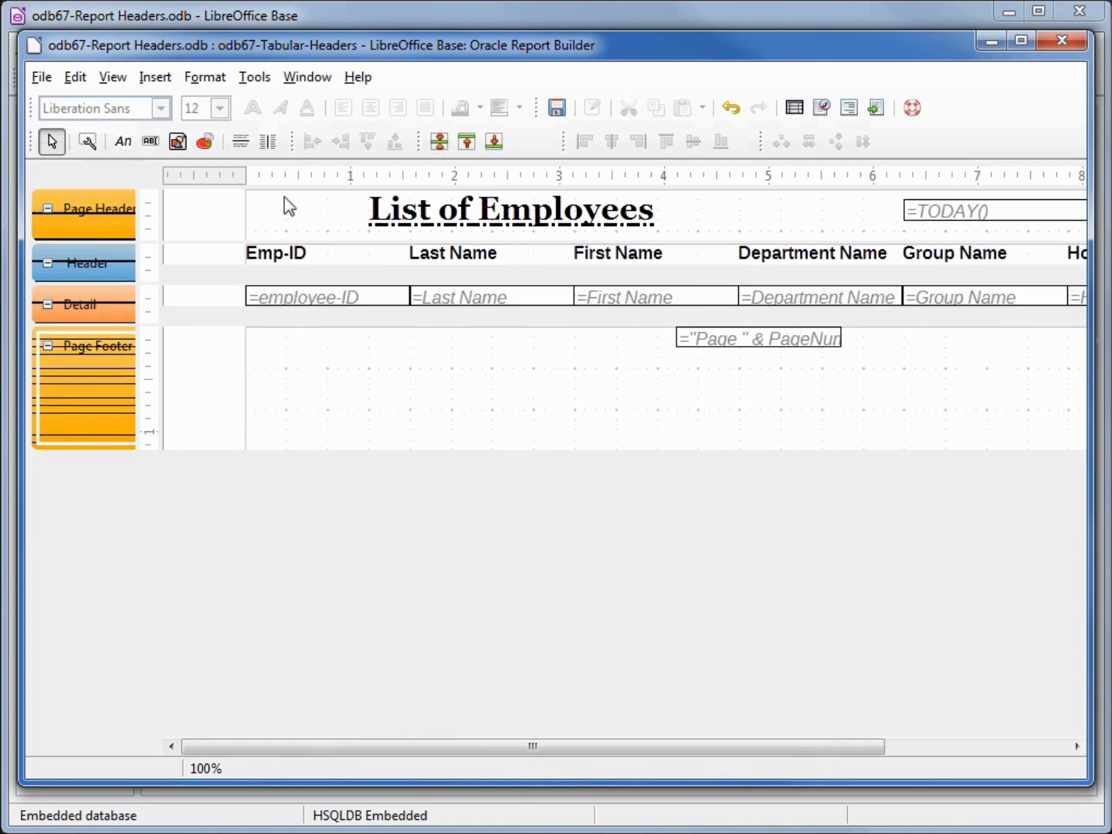
pyautogui.click(441, 143)
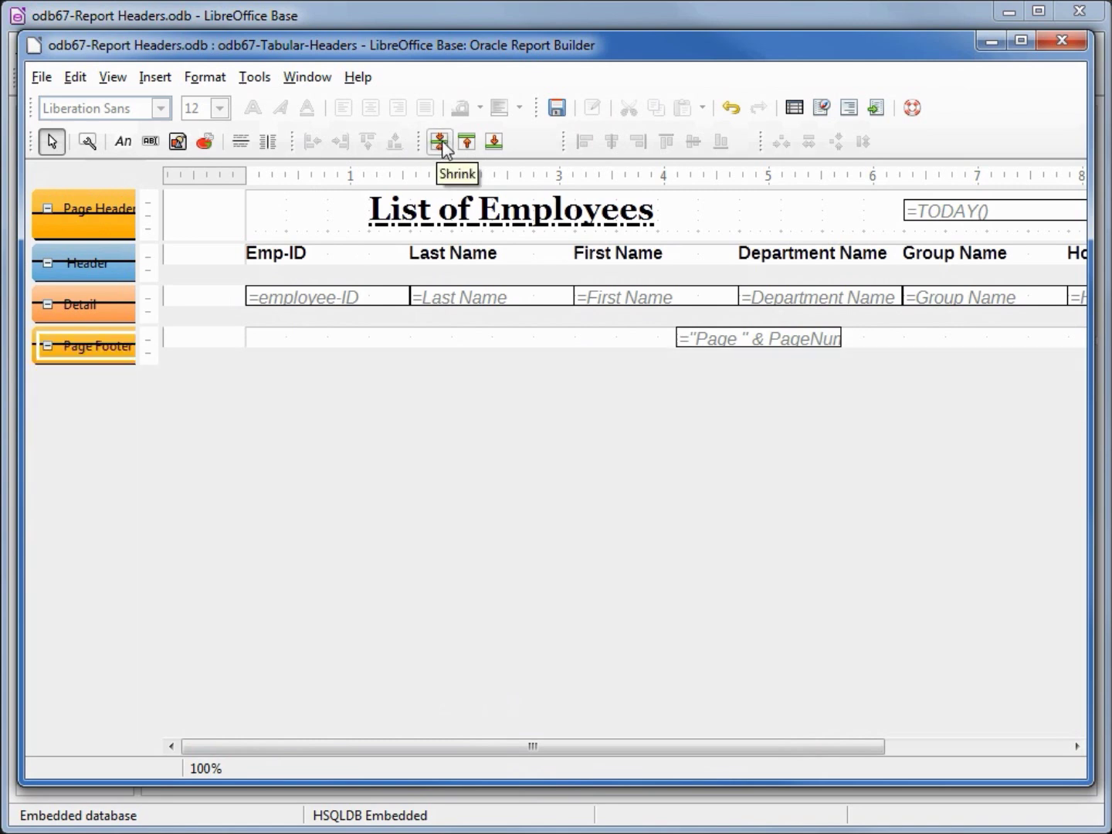
pyautogui.click(558, 108)
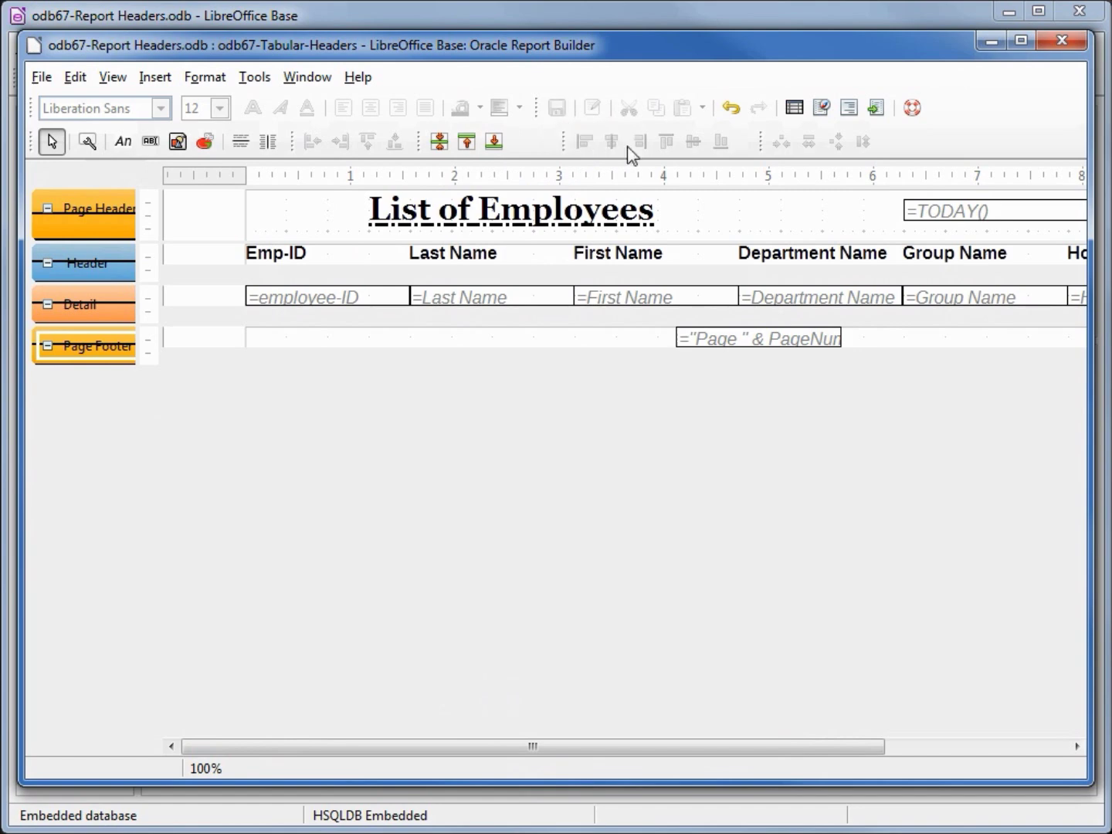
pyautogui.click(874, 107)
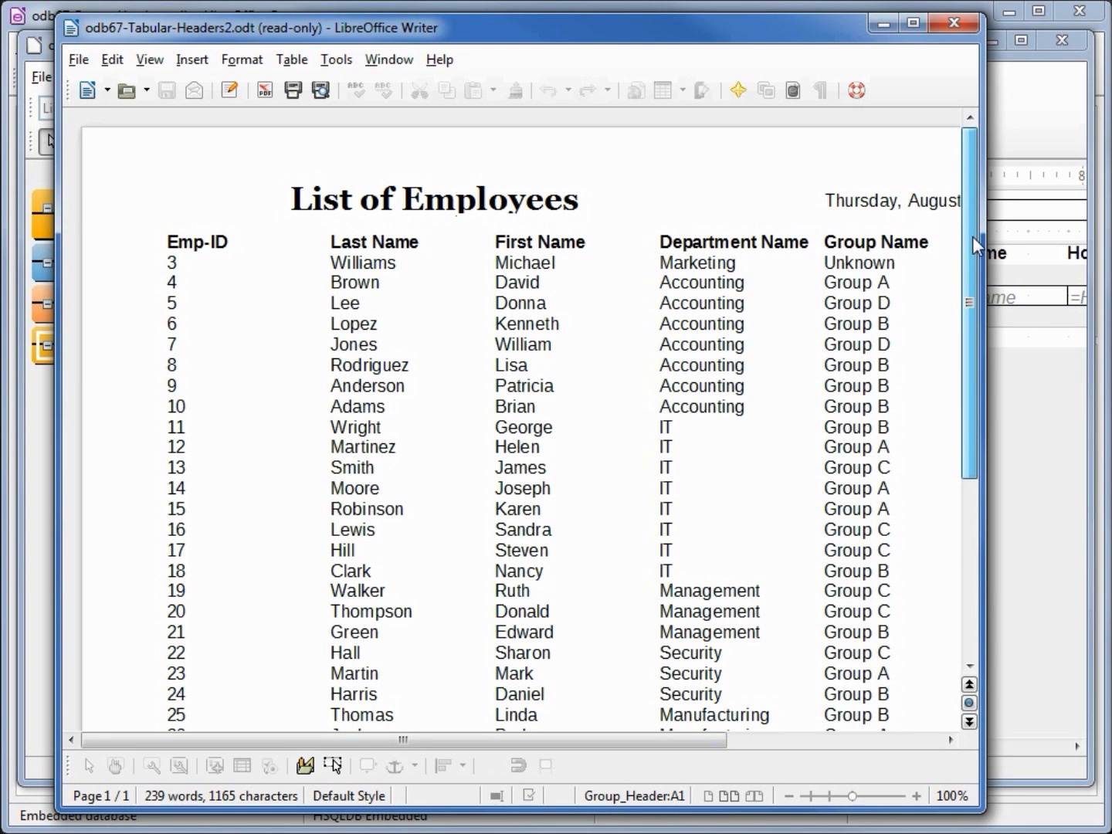
# Make the Detail section taller so rows print spaced apart, then regenerate and review the report.
pyautogui.click(944, 25)
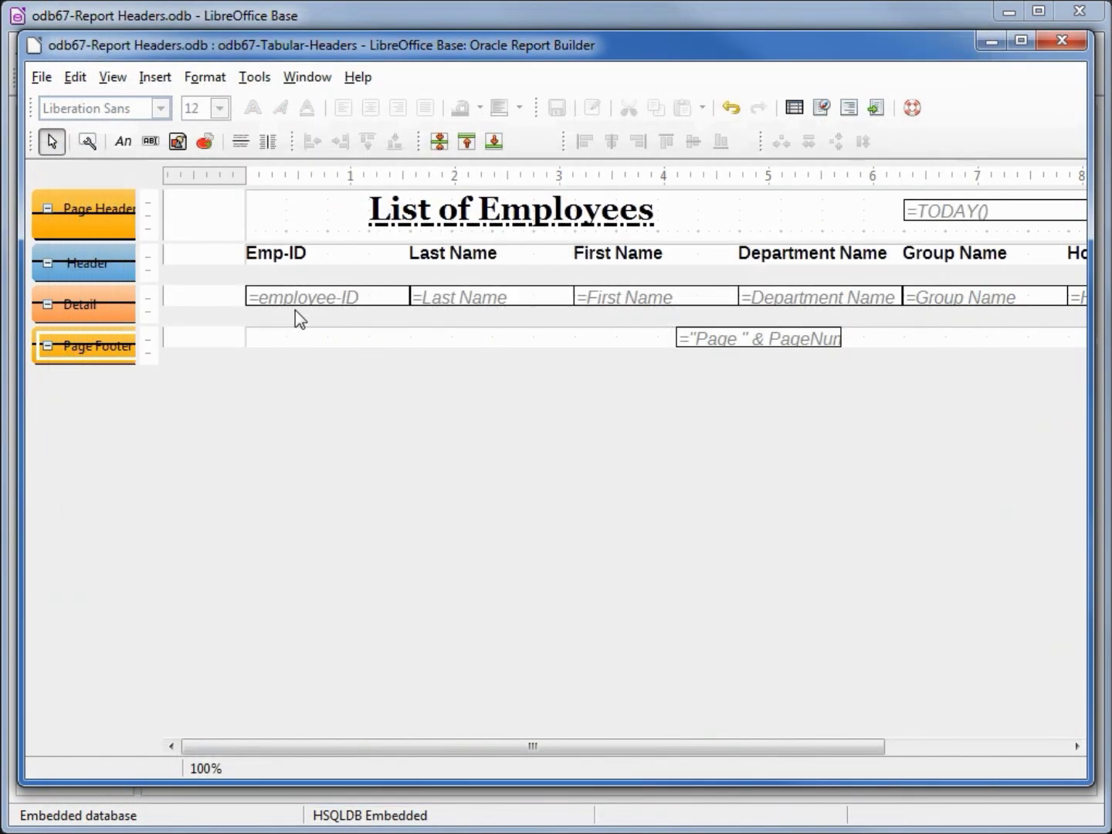
pyautogui.moveTo(299, 307); pyautogui.dragTo(304, 332)
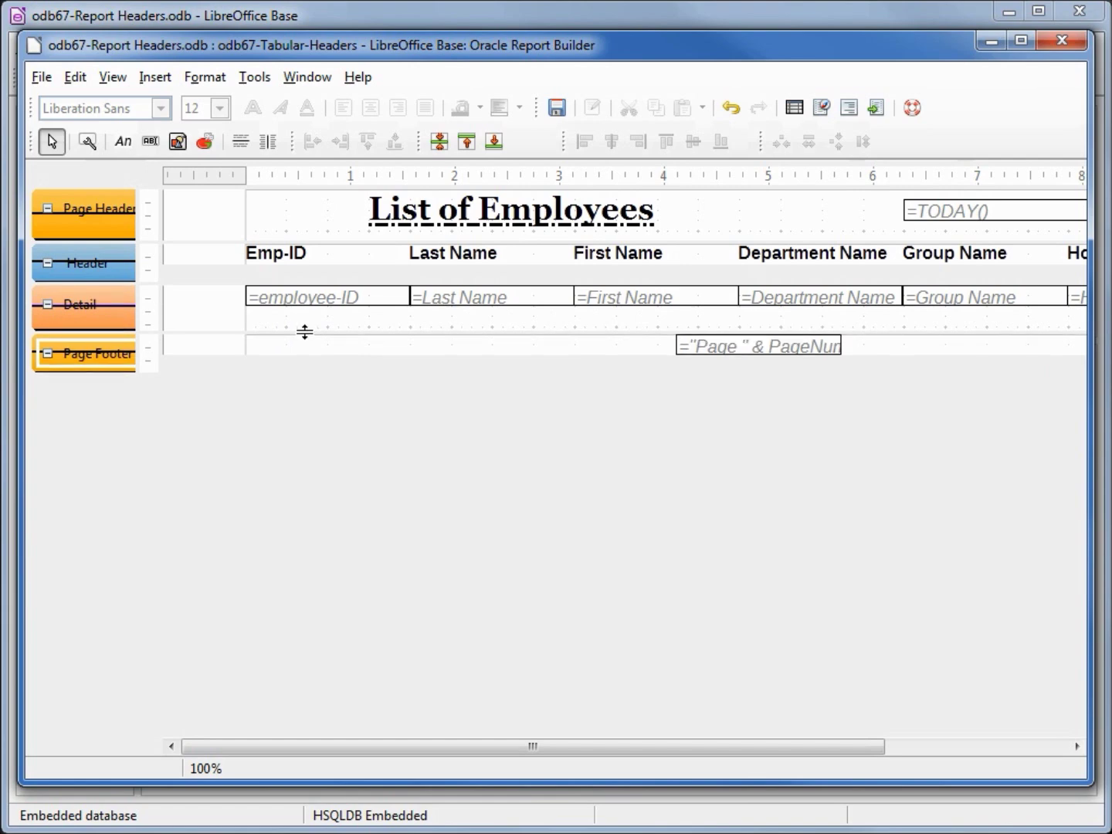
pyautogui.click(874, 109)
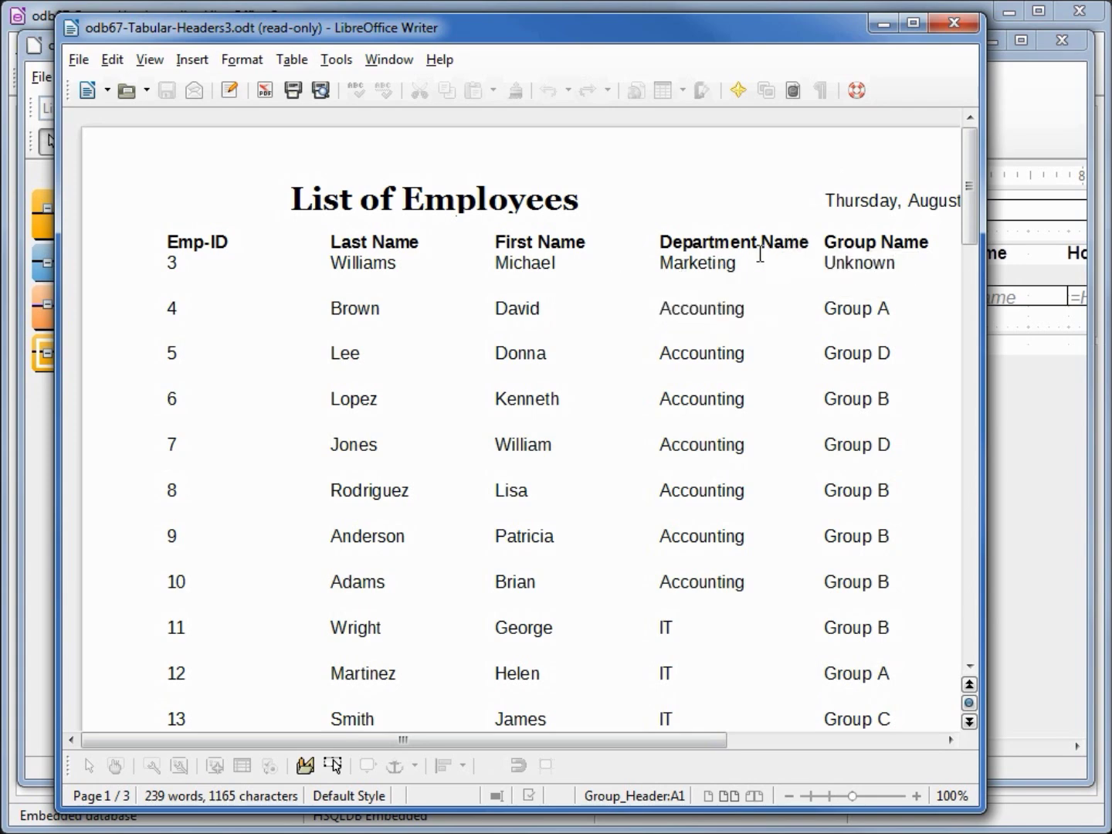
pyautogui.moveTo(969, 194); pyautogui.dragTo(979, 365)
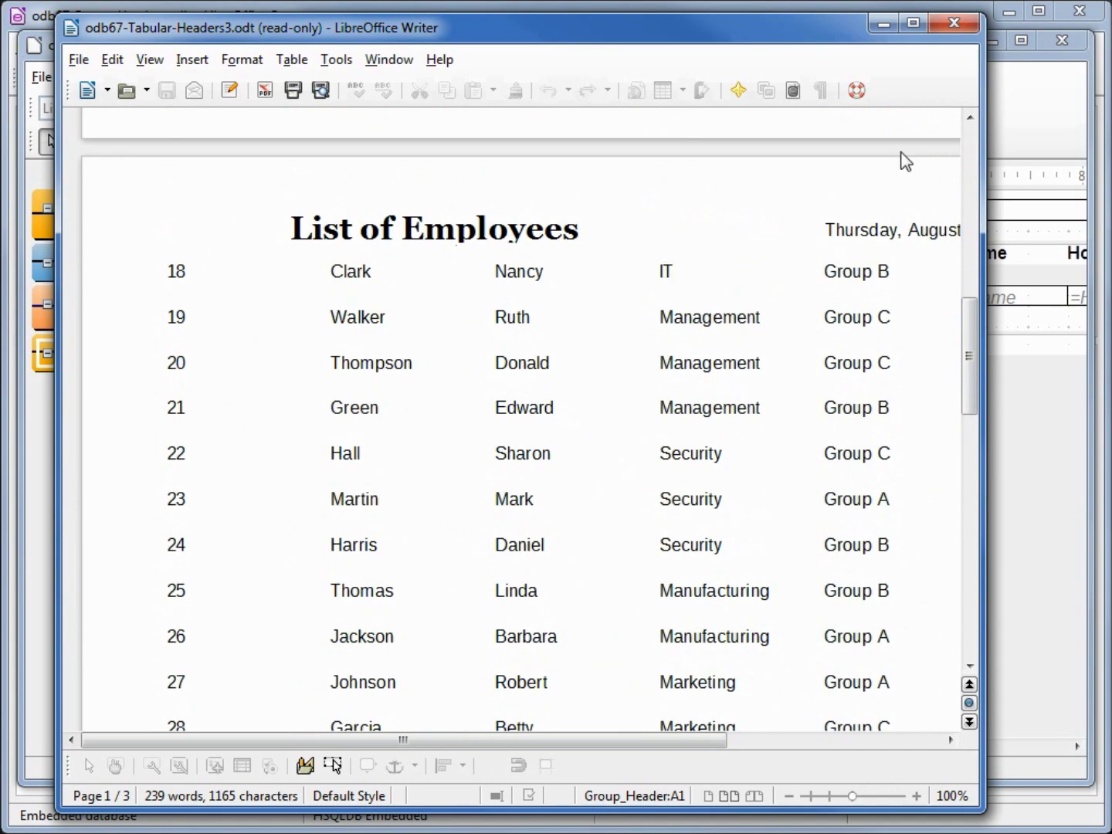
pyautogui.click(955, 21)
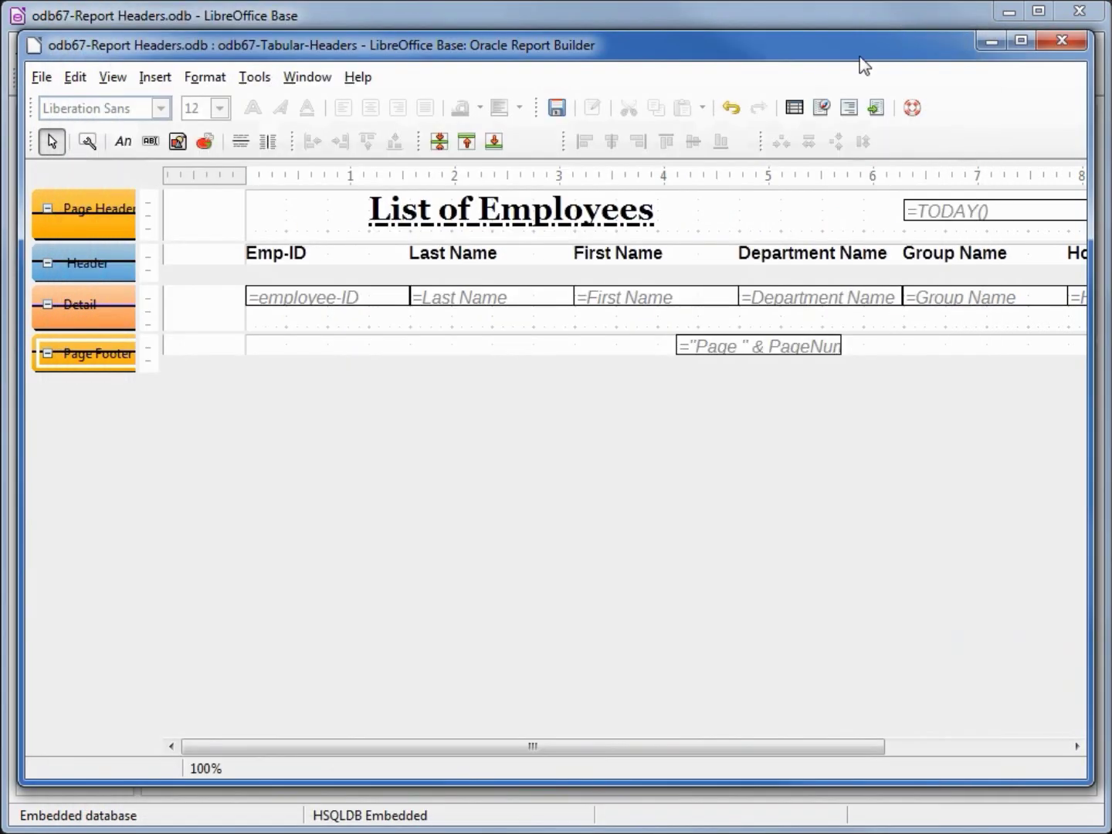
# Set Repeat Section to Yes for the column-header section and check headers reappear on page 2.
pyautogui.click(86, 143)
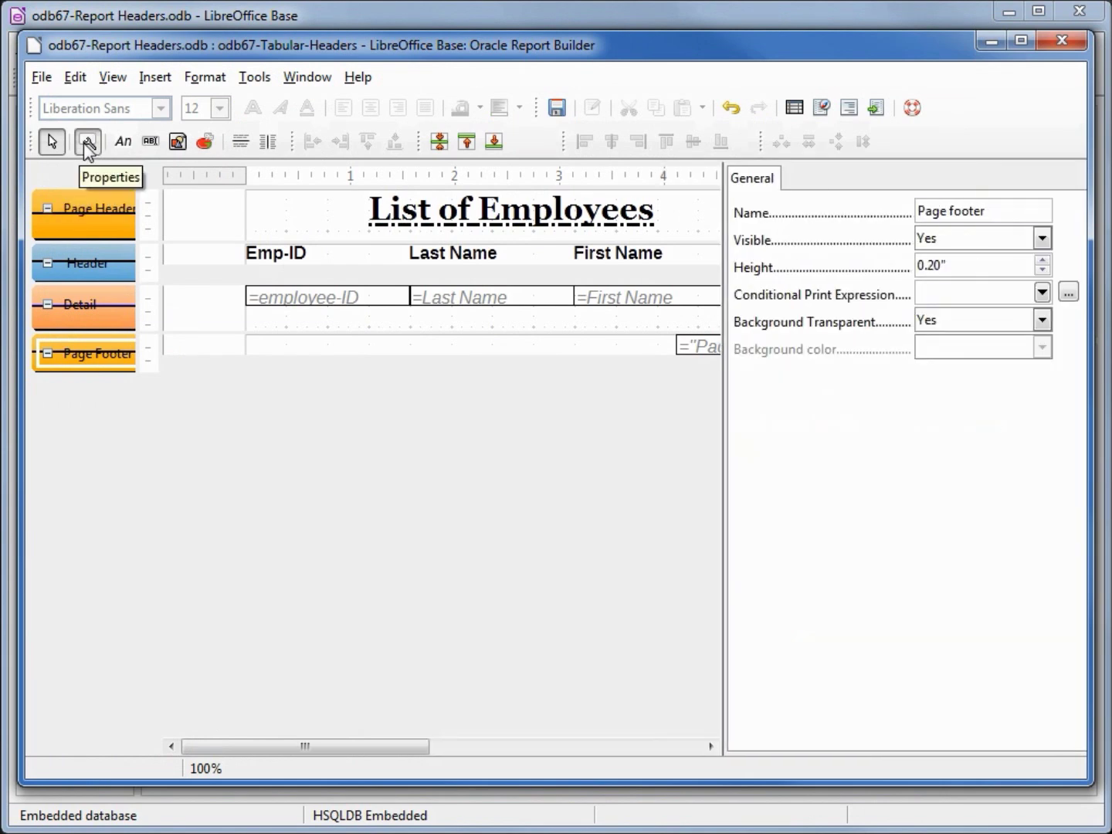
pyautogui.click(203, 254)
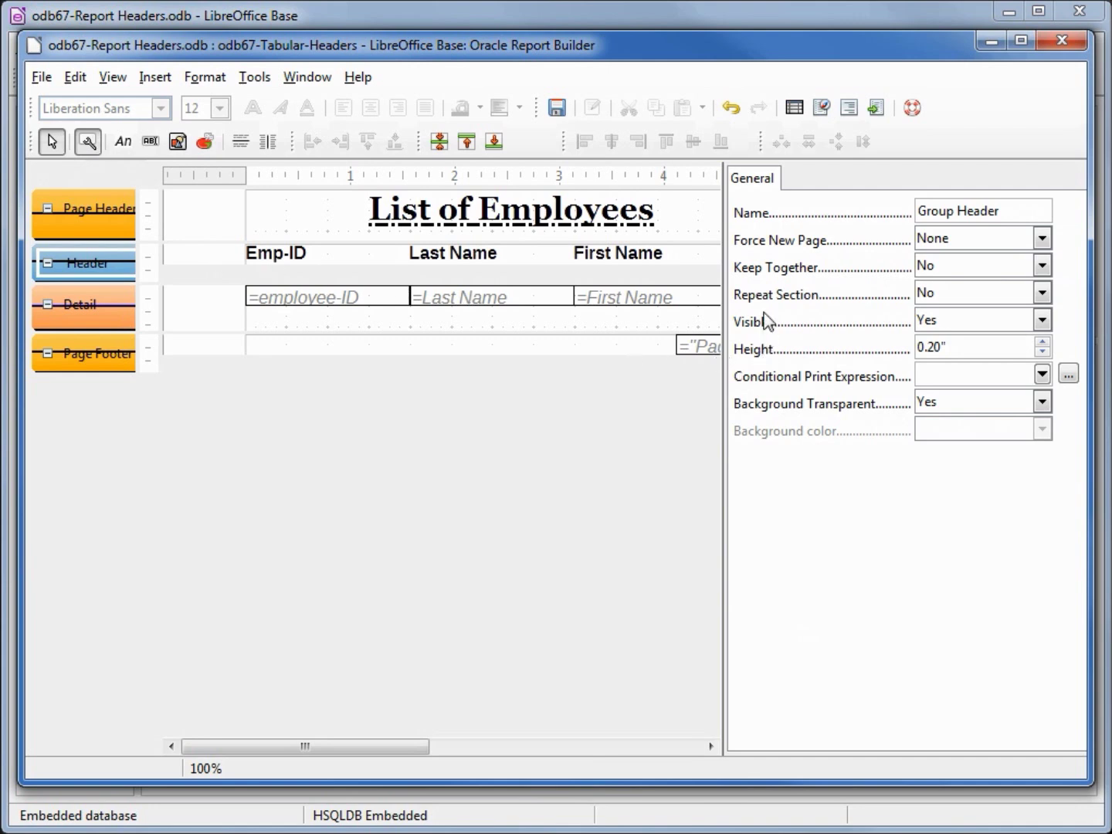
pyautogui.click(1042, 293)
pyautogui.click(1028, 330)
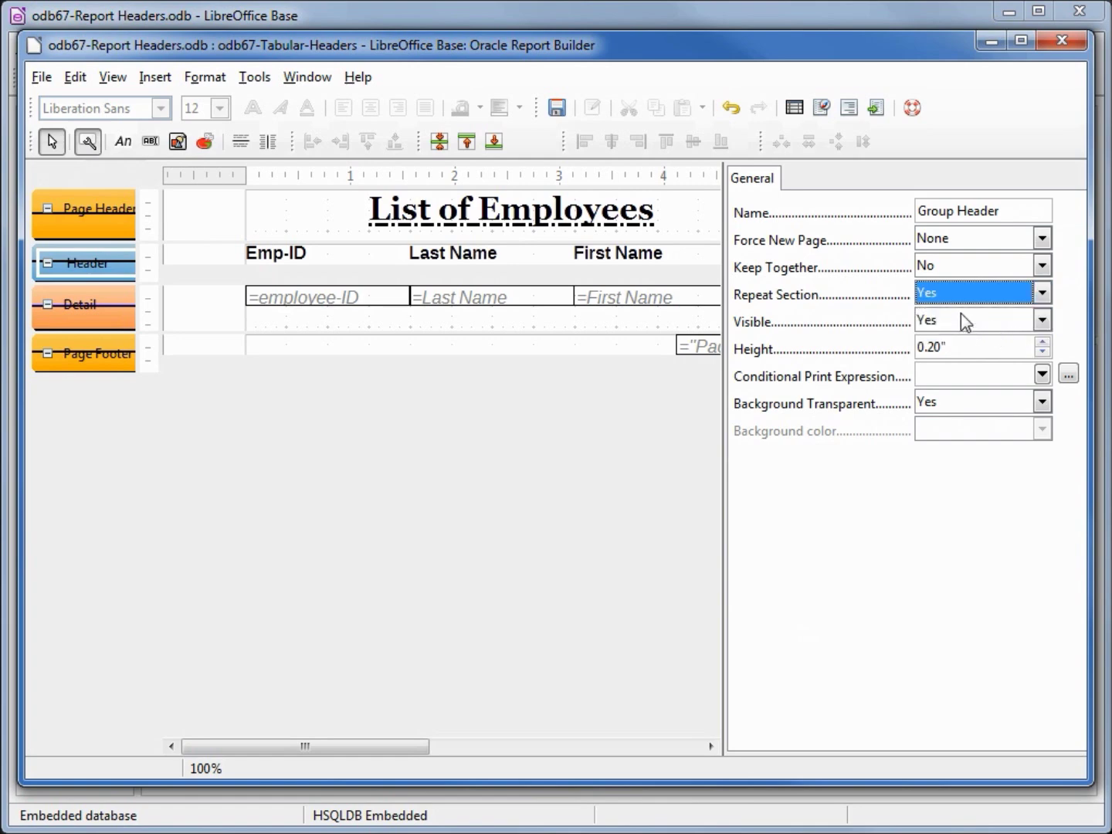
pyautogui.click(875, 108)
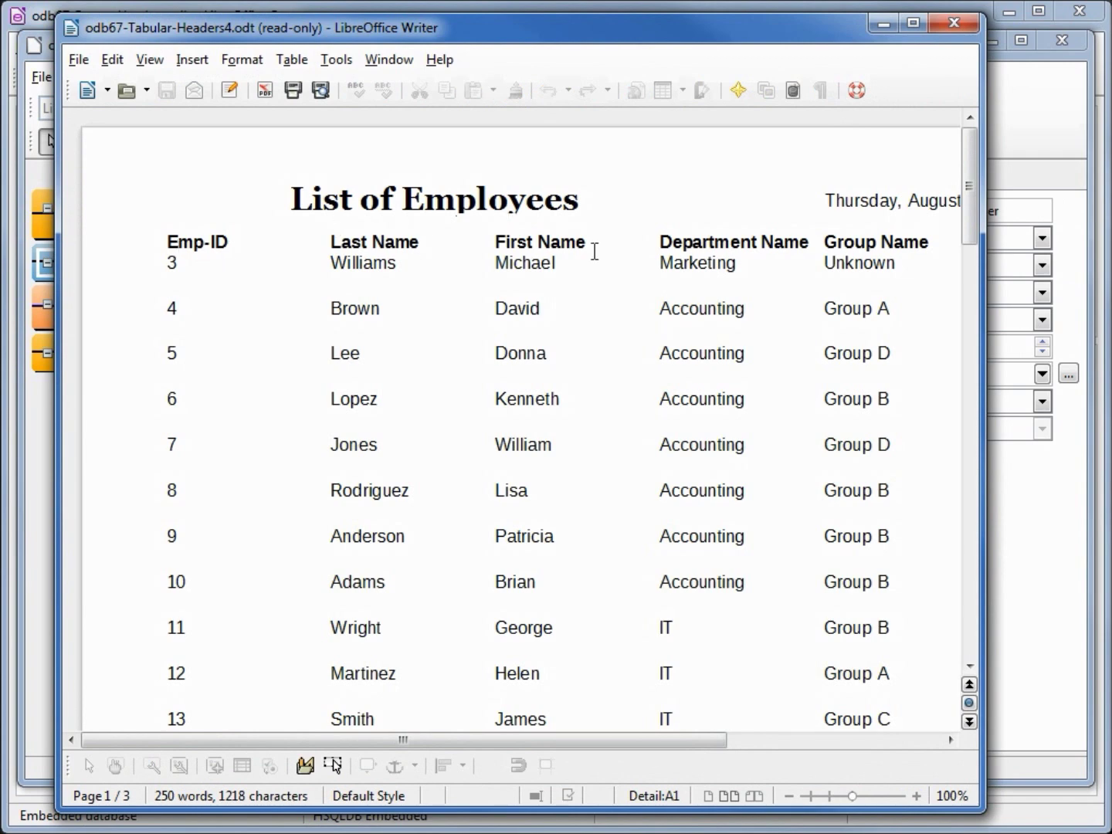
pyautogui.moveTo(974, 225); pyautogui.dragTo(967, 367)
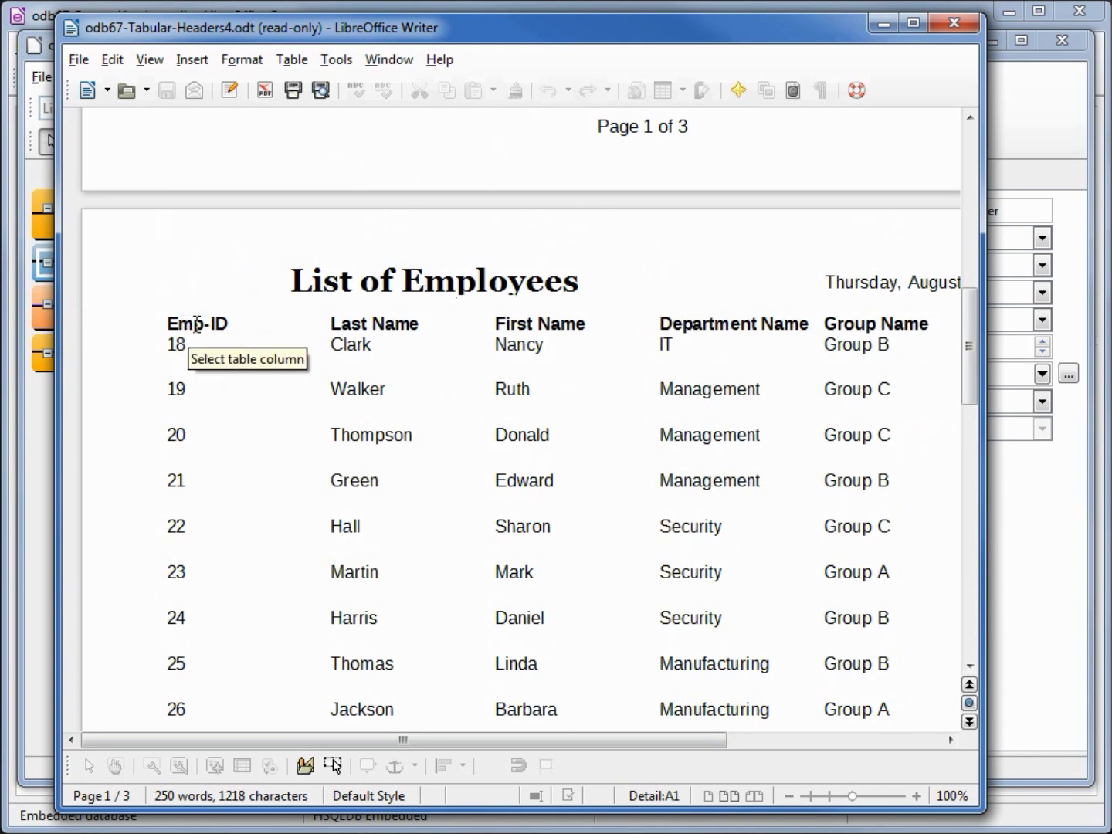
pyautogui.click(967, 27)
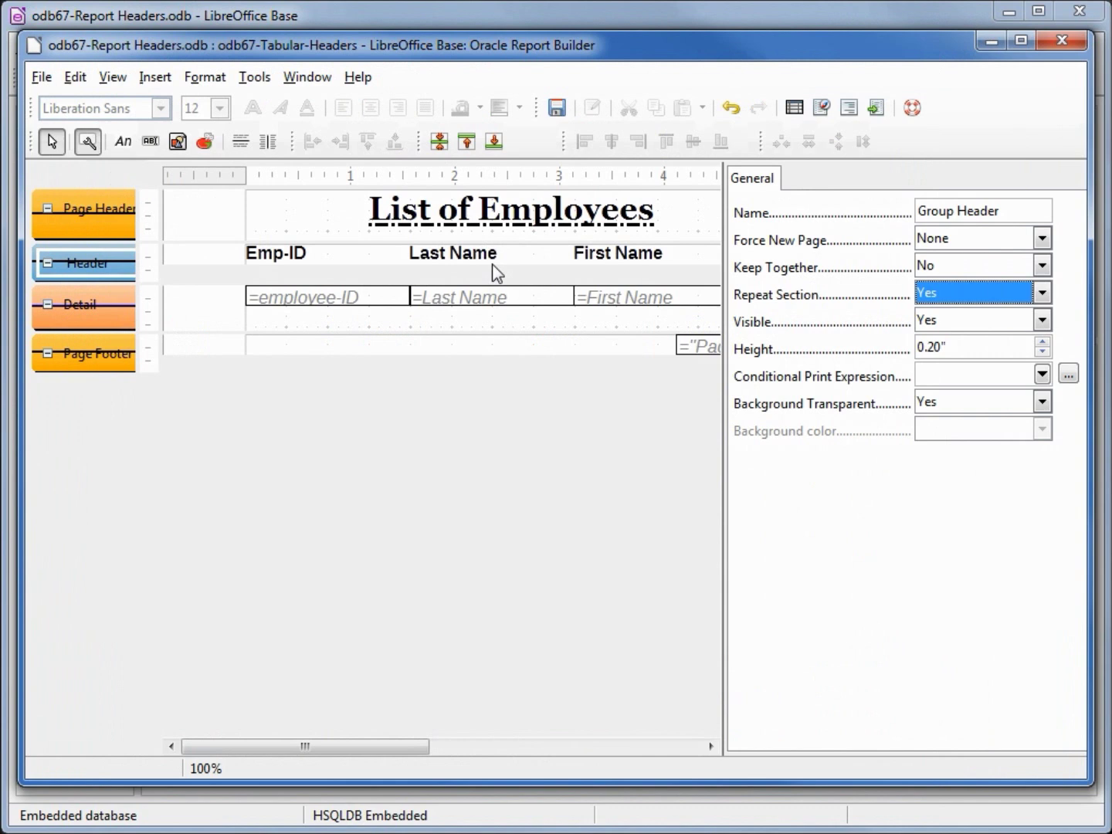
# Enlarge the column header to 0.28" and shrink the Detail section back, then regenerate the report.
pyautogui.moveTo(512, 265)
pyautogui.mouseDown()
pyautogui.moveTo(513, 286)
pyautogui.moveTo(513, 273)
pyautogui.mouseUp()
pyautogui.click(520, 336)
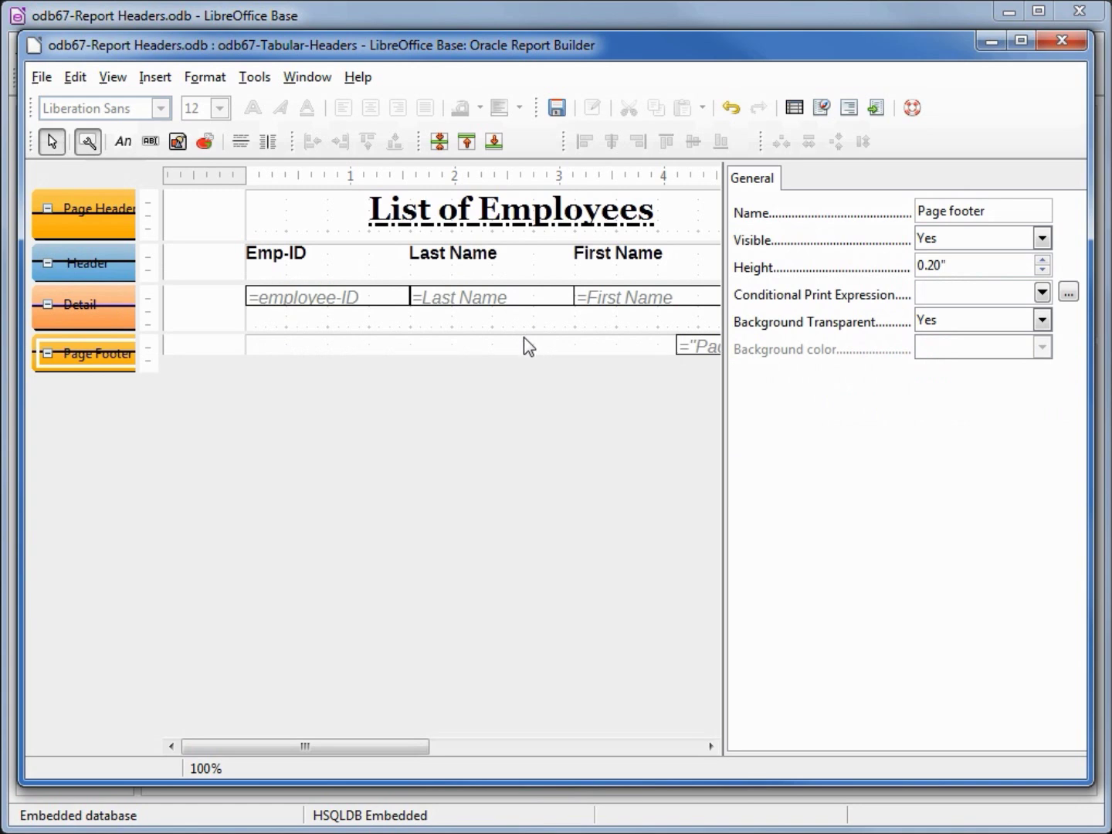
pyautogui.moveTo(525, 331); pyautogui.dragTo(518, 320)
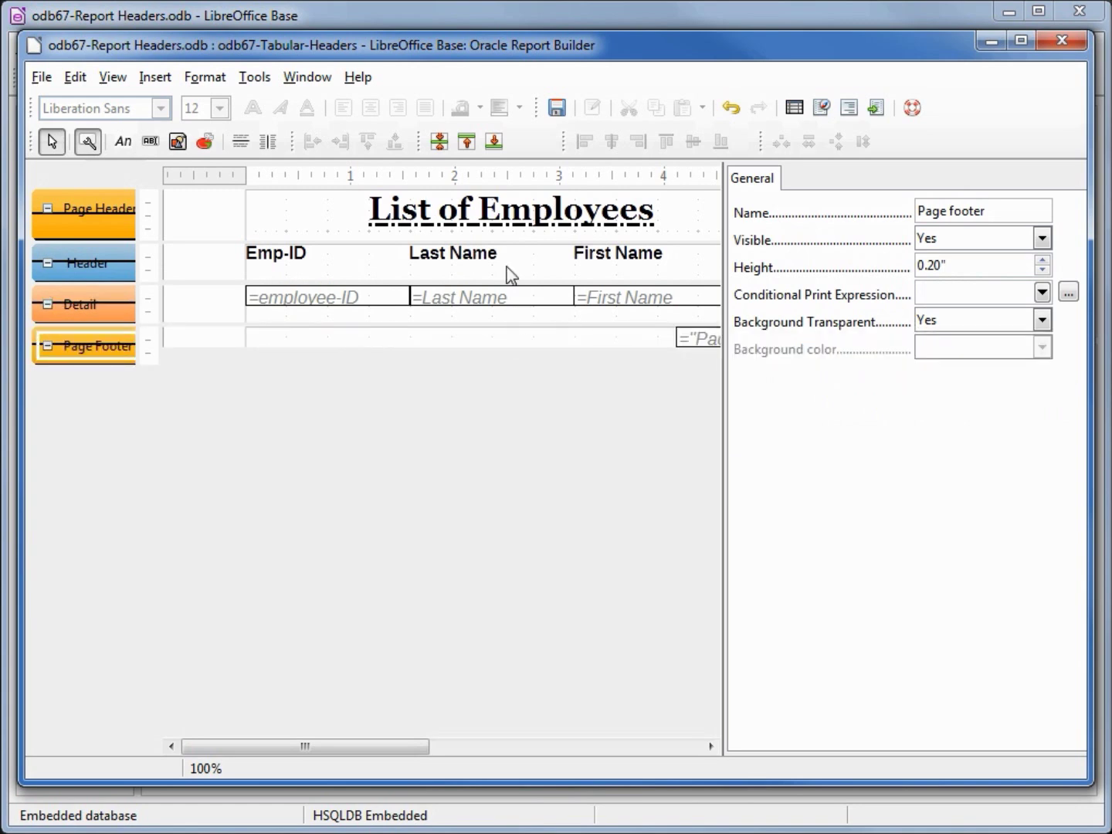
pyautogui.click(874, 108)
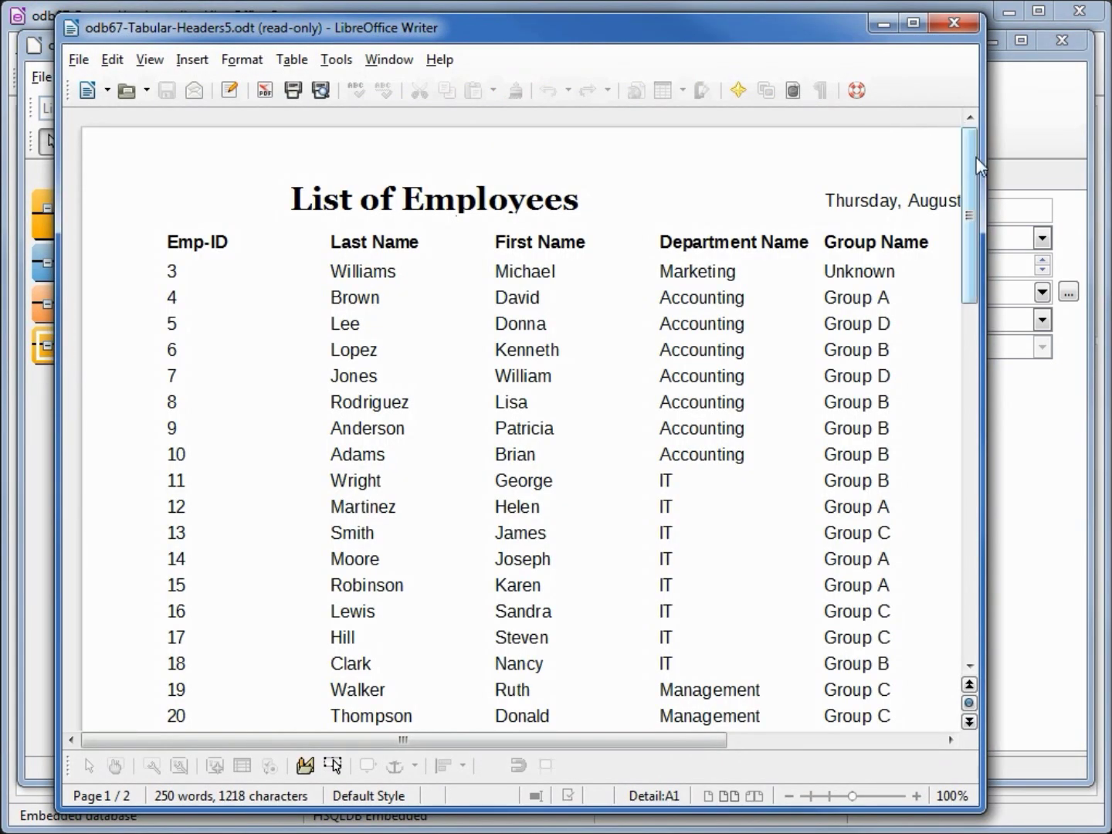
pyautogui.moveTo(615, 740); pyautogui.dragTo(742, 743)
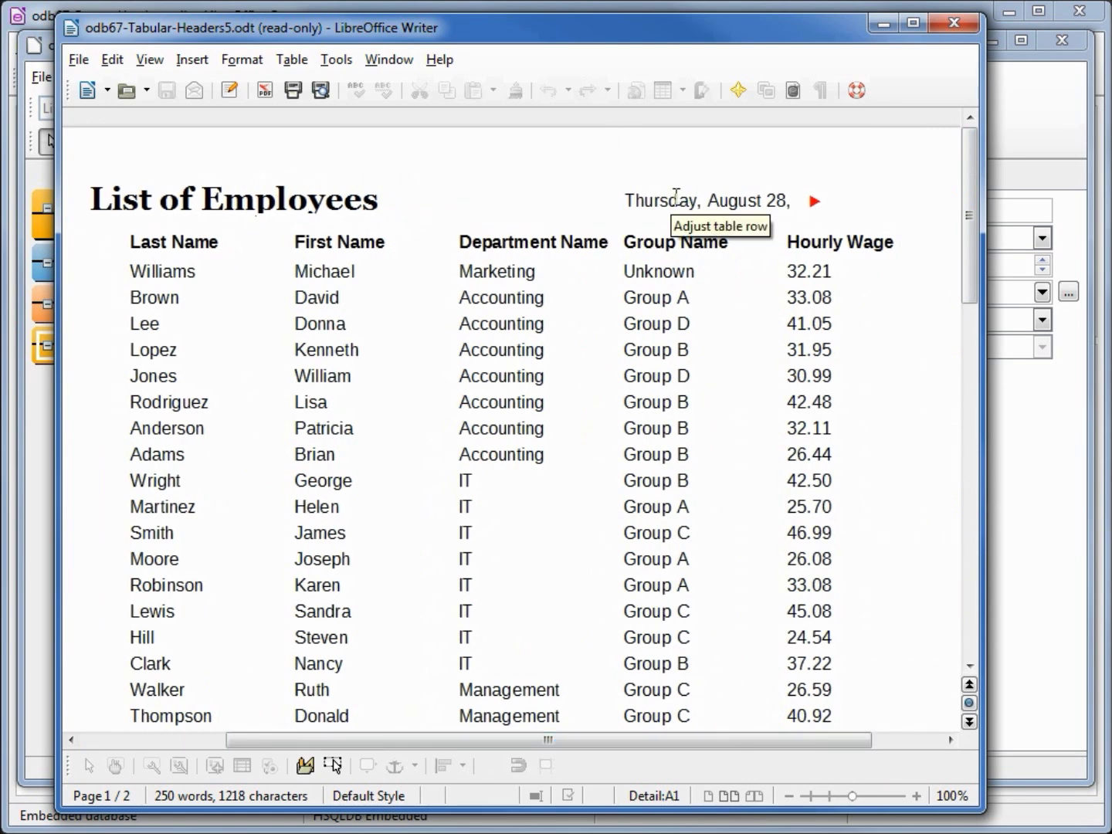
pyautogui.click(955, 23)
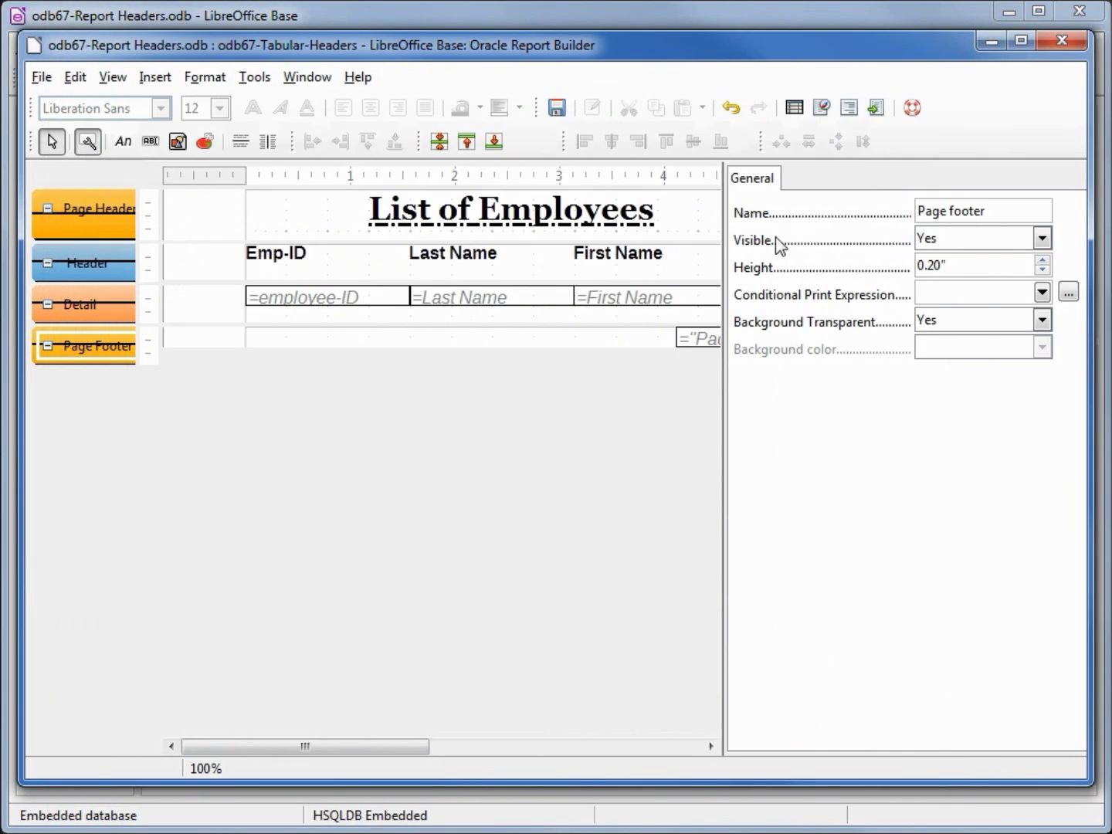
pyautogui.moveTo(393, 743); pyautogui.dragTo(683, 747)
# Widen the =TODAY() date field to 2.85" and confirm the full date shows in the report.
pyautogui.click(463, 219)
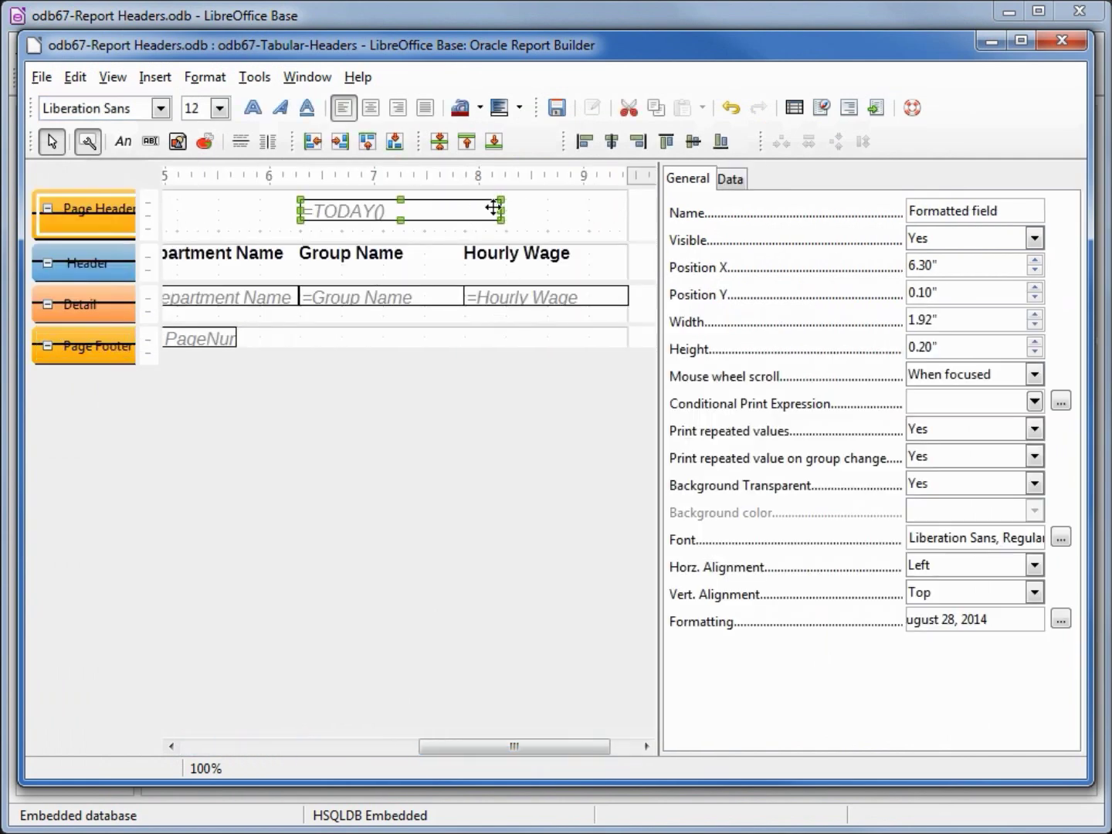
pyautogui.moveTo(500, 211); pyautogui.dragTo(599, 212)
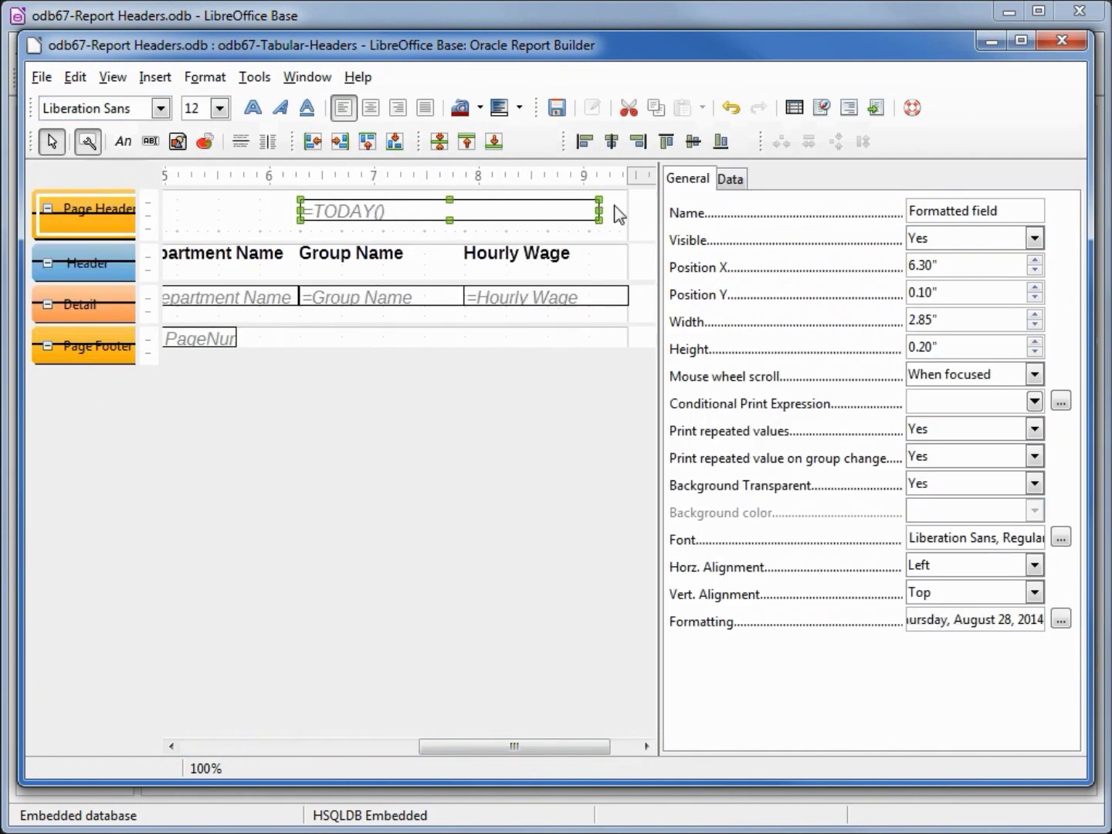
pyautogui.click(880, 113)
pyautogui.moveTo(670, 743)
pyautogui.mouseDown()
pyautogui.moveTo(765, 743)
pyautogui.moveTo(691, 750)
pyautogui.mouseUp()
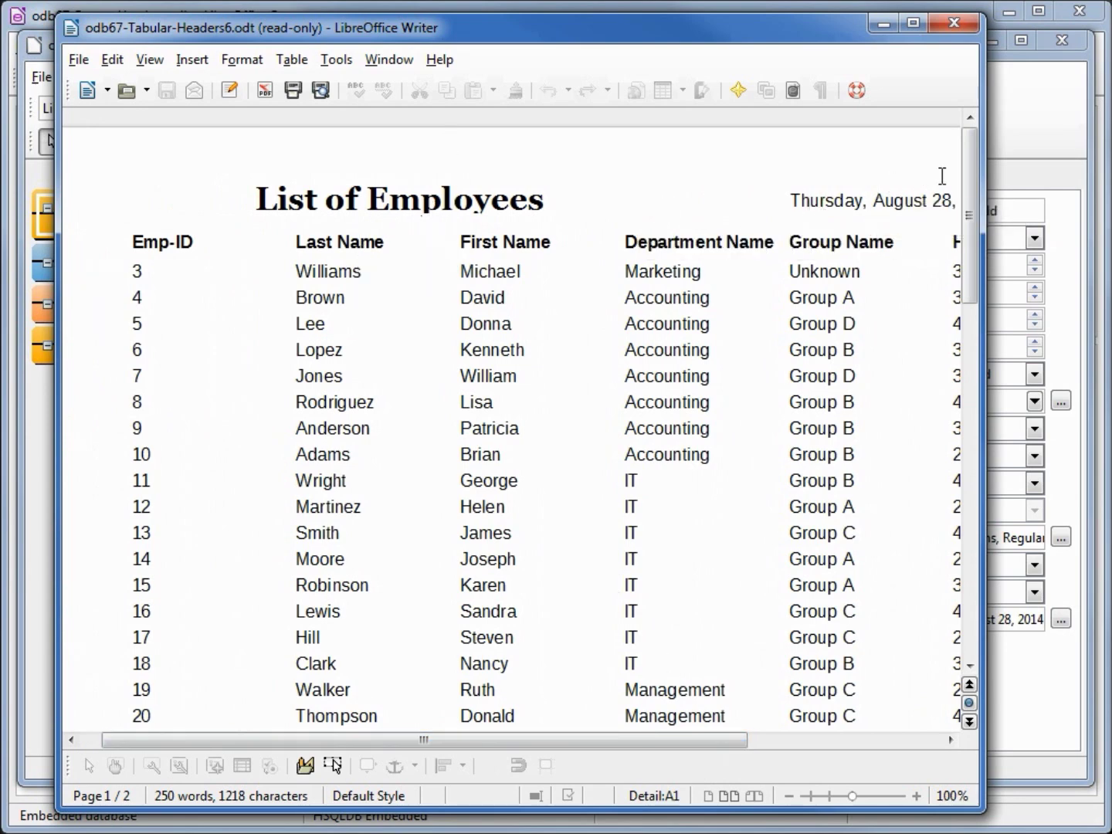
pyautogui.moveTo(975, 167); pyautogui.dragTo(941, 441)
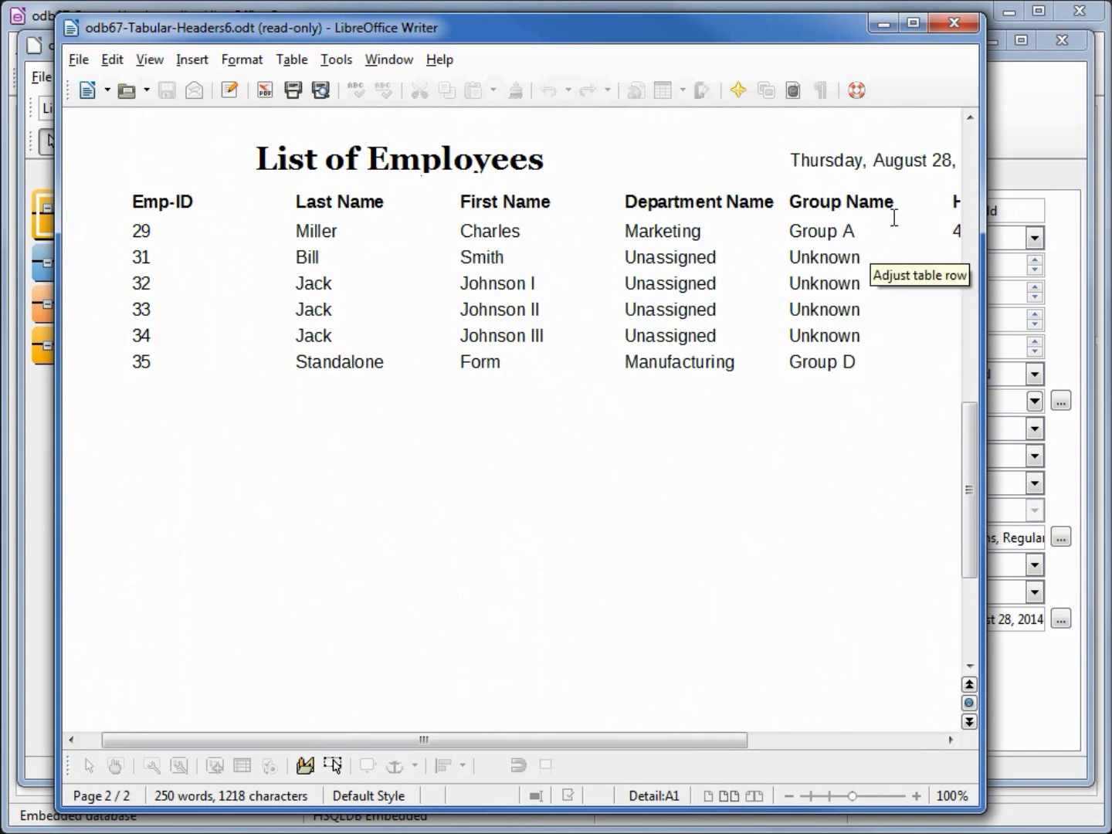
# Close the preview, save the report design, and return to the Reports list.
pyautogui.click(968, 31)
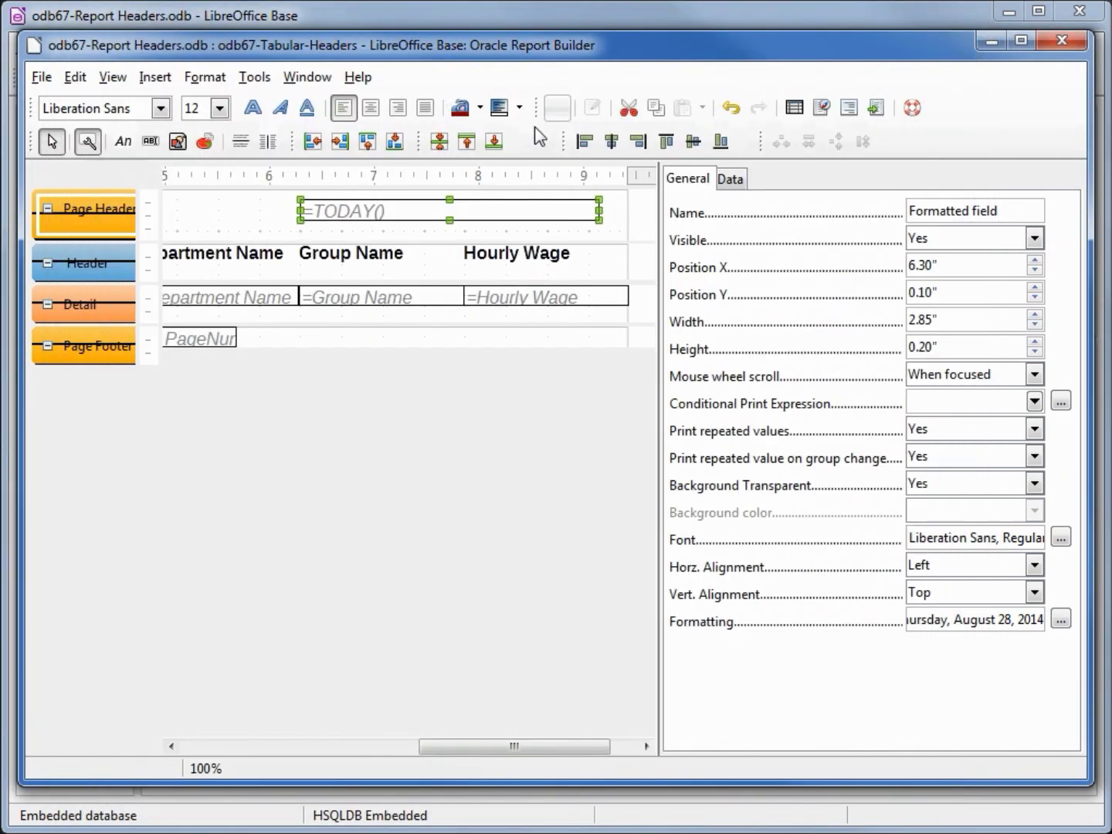
pyautogui.click(557, 110)
pyautogui.click(1061, 40)
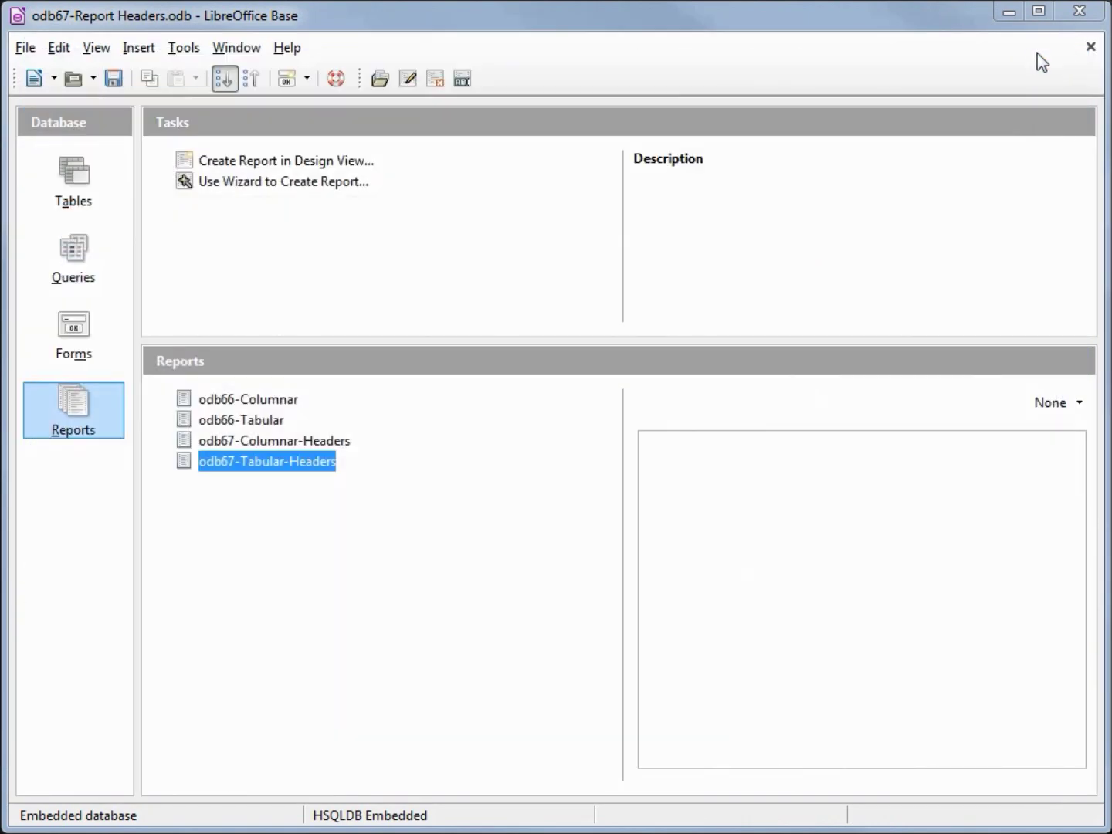